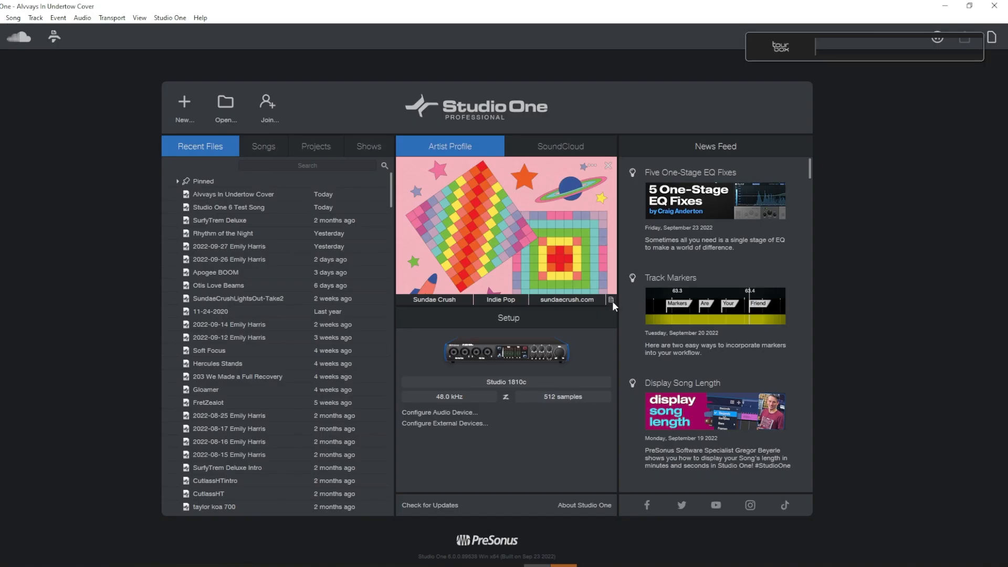
# Step: Switch the start page's artist profile to the one whose genre is Indie
pyautogui.click(612, 298)
pyautogui.click(615, 311)
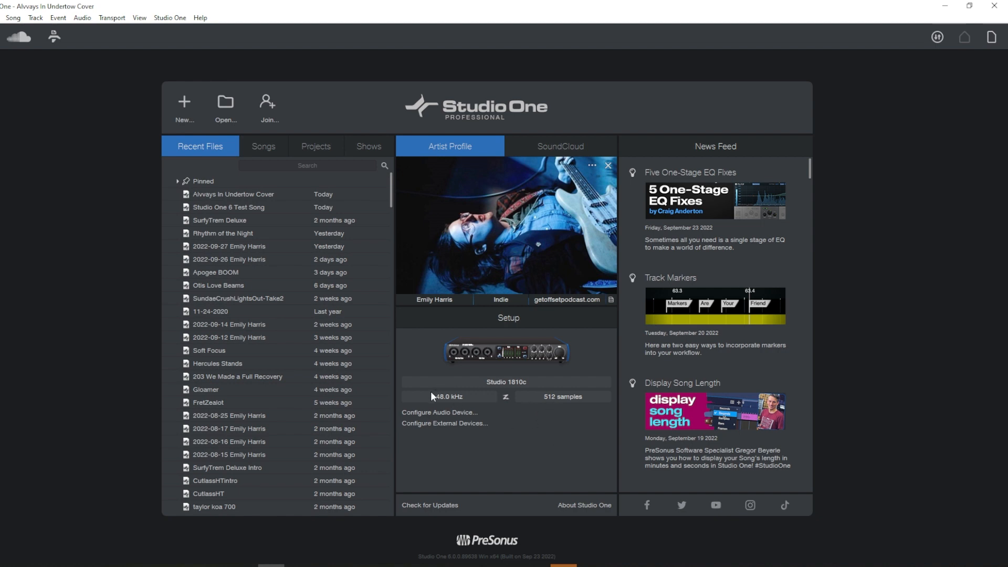
# Step: View the audio device settings of the Studio 1810c, close them unchanged, and look through the recent files list
pyautogui.click(519, 386)
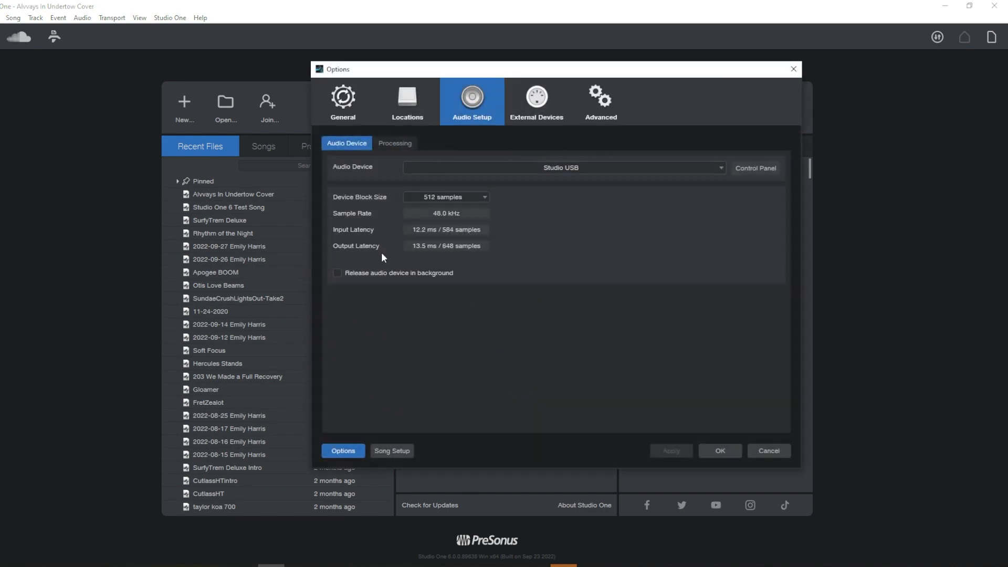
pyautogui.click(793, 68)
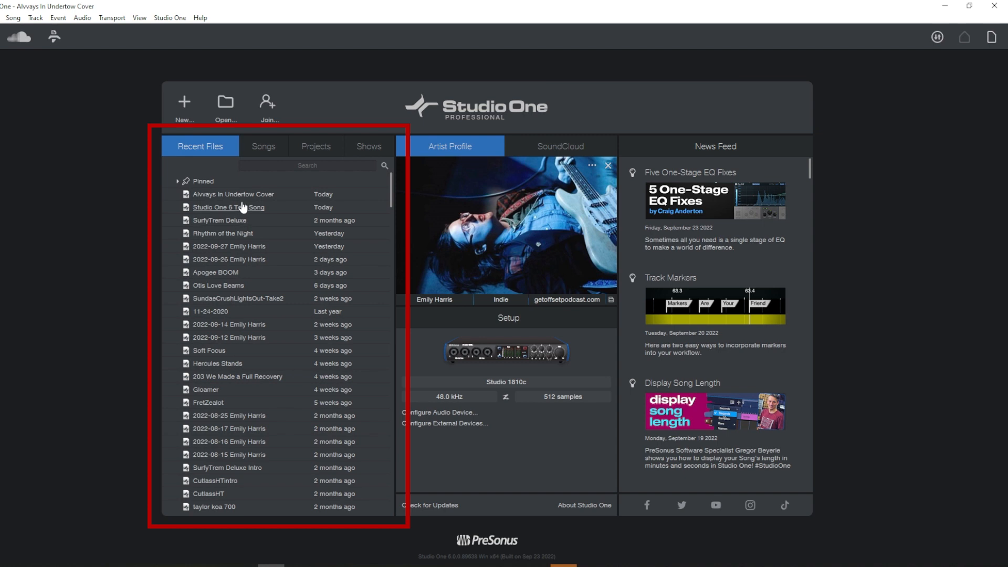
pyautogui.scroll(-3, 277, 321)
pyautogui.scroll(-15, 280, 321)
pyautogui.scroll(20, 280, 321)
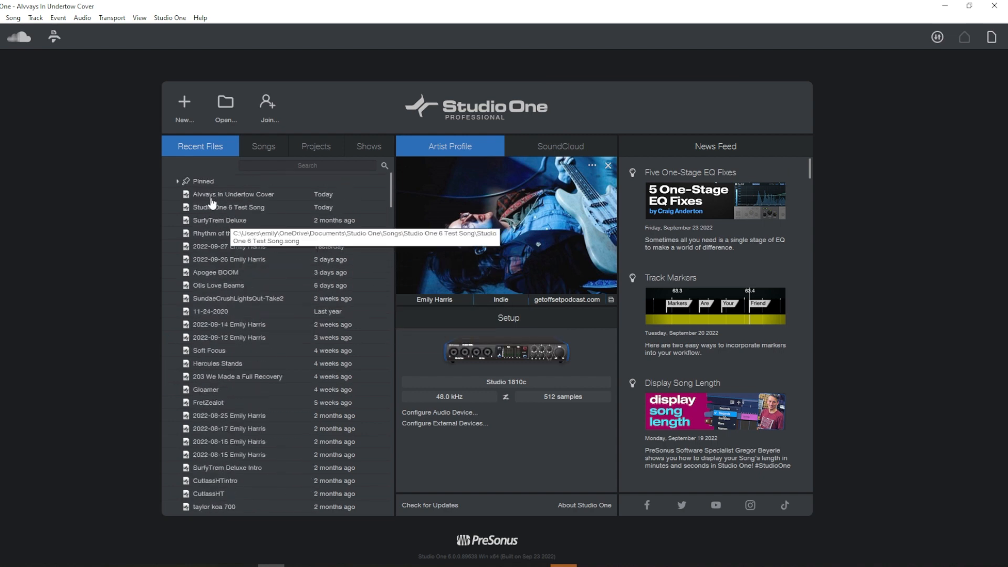
# Step: Show the song list with My Songs collapsed and move Studio One 6 Test Song into the My Songs folder
pyautogui.click(273, 146)
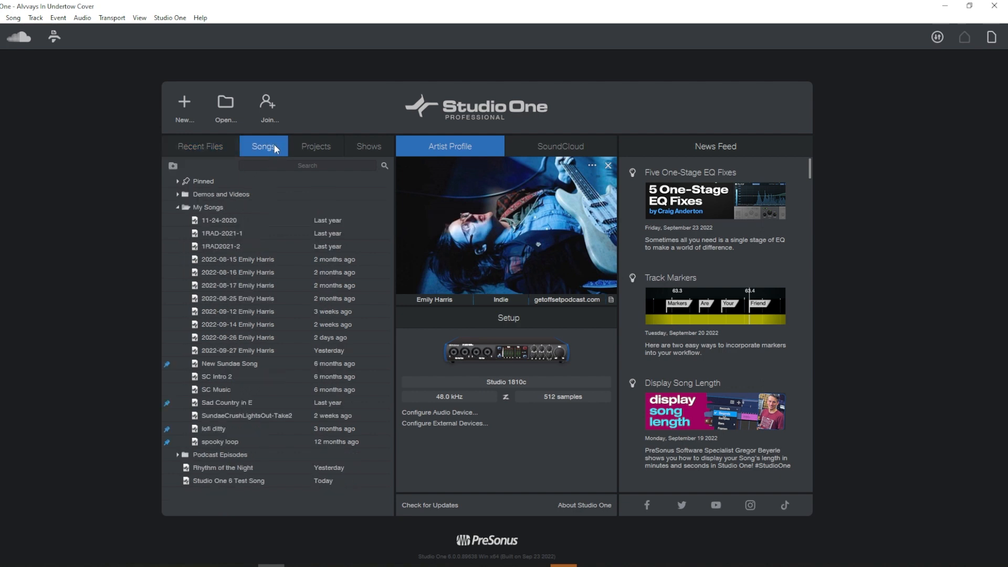
pyautogui.click(179, 208)
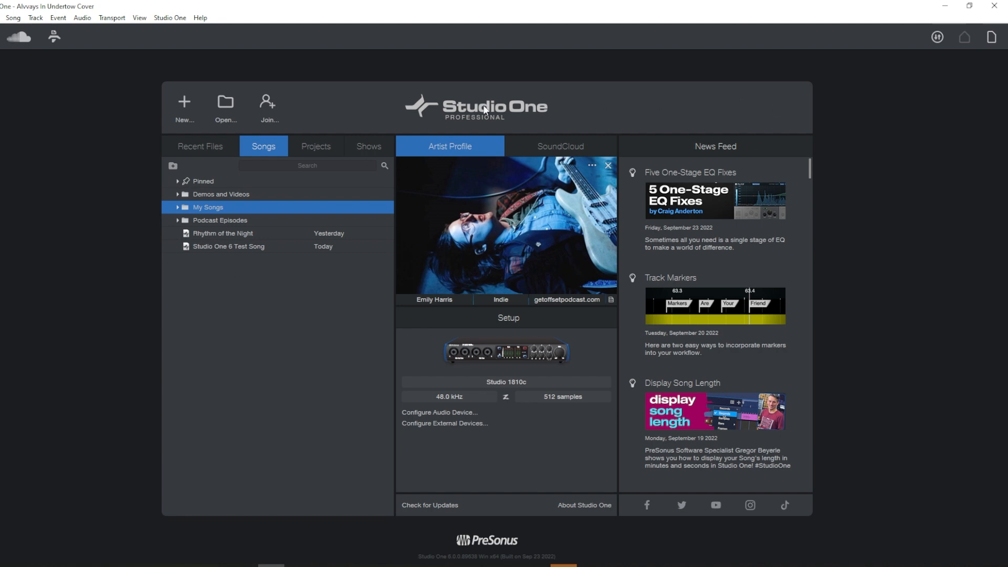
pyautogui.rightClick(289, 247)
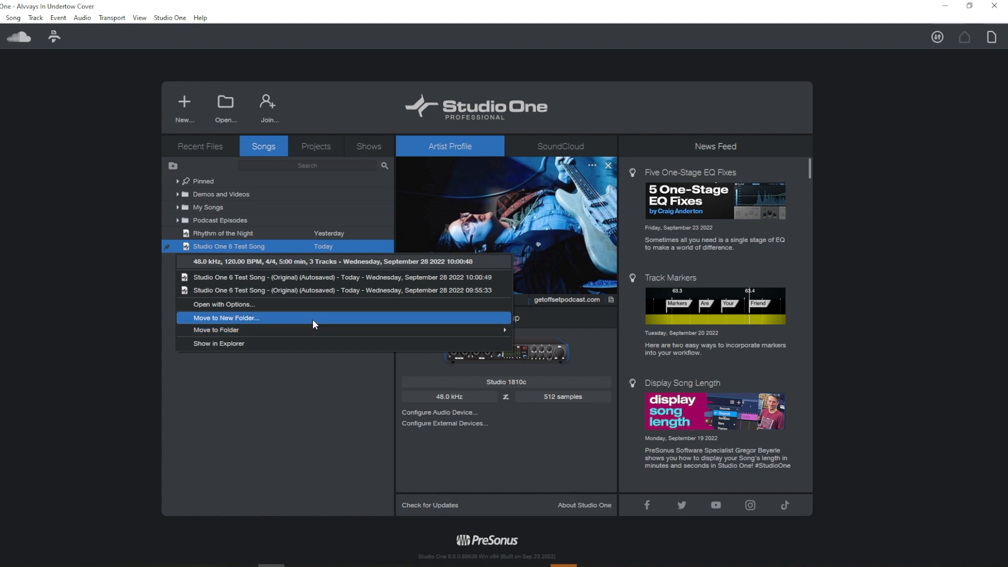
pyautogui.moveTo(314, 328)
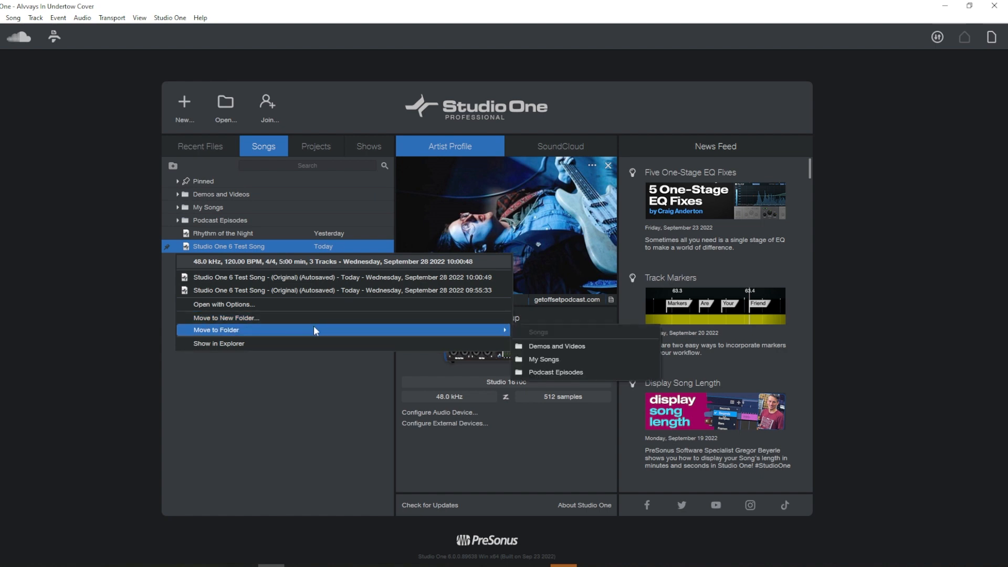
pyautogui.click(544, 359)
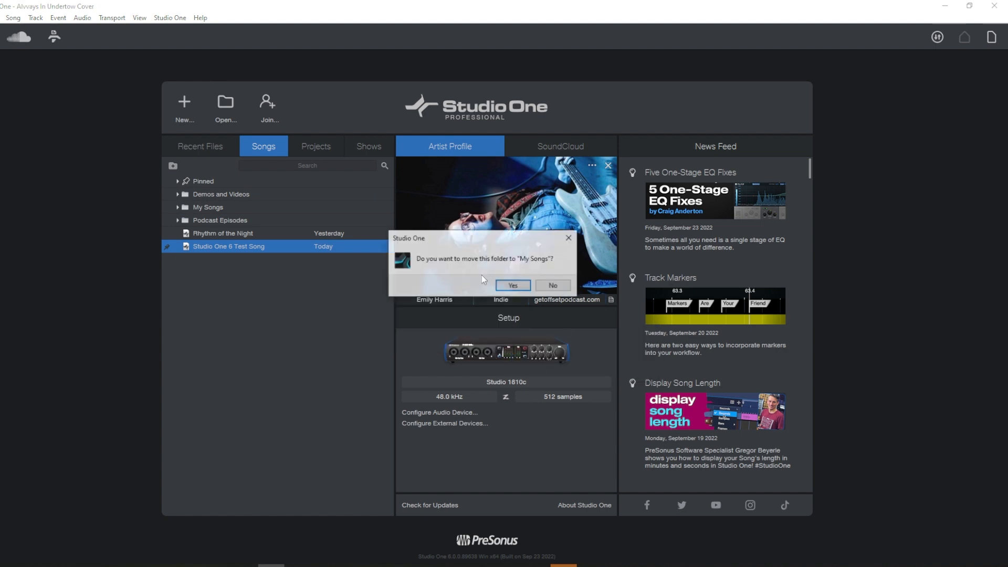
pyautogui.click(513, 286)
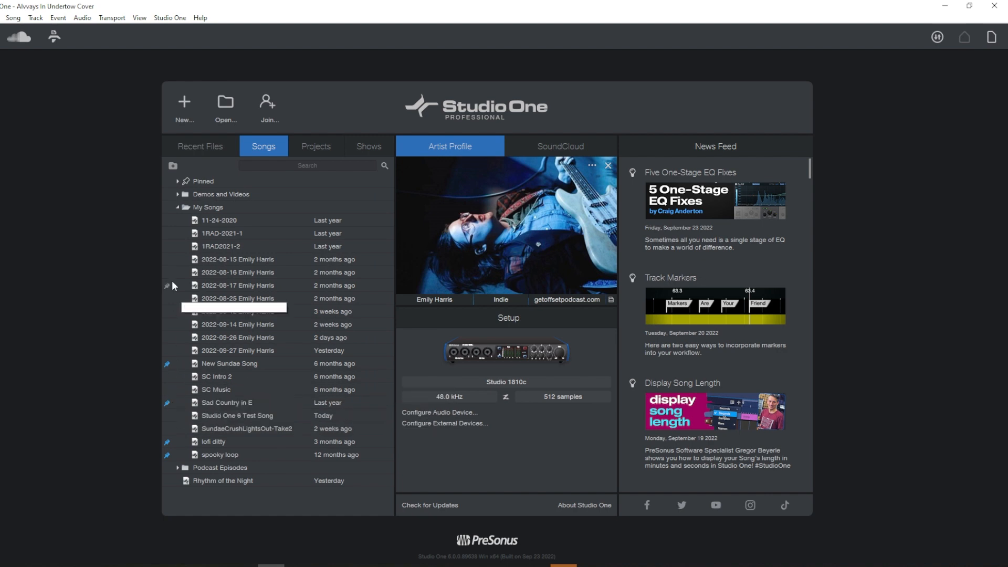
# Step: Pin the song SC Intro 2 in My Songs and check the pinned entries among the songs and recent files
pyautogui.click(166, 377)
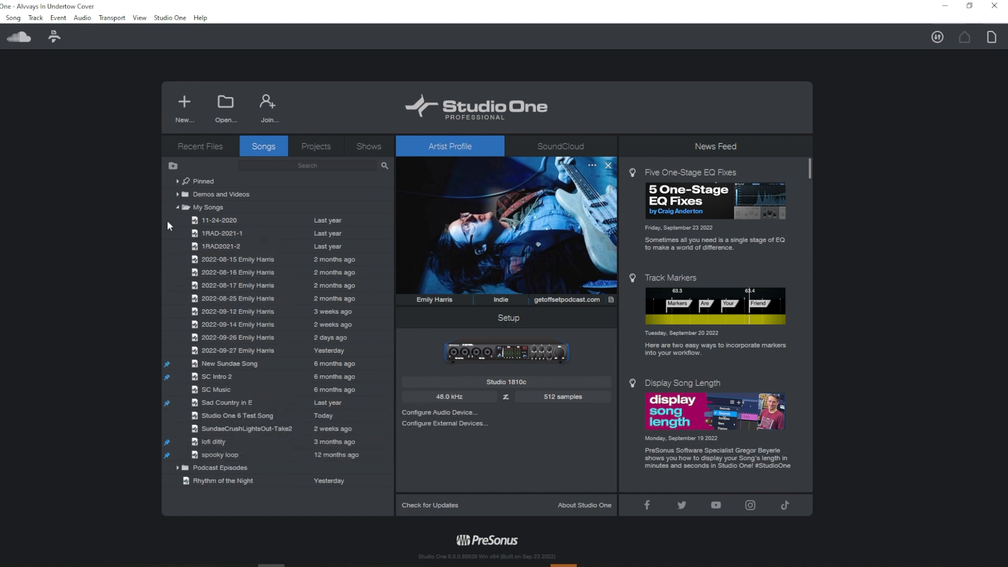
pyautogui.click(177, 208)
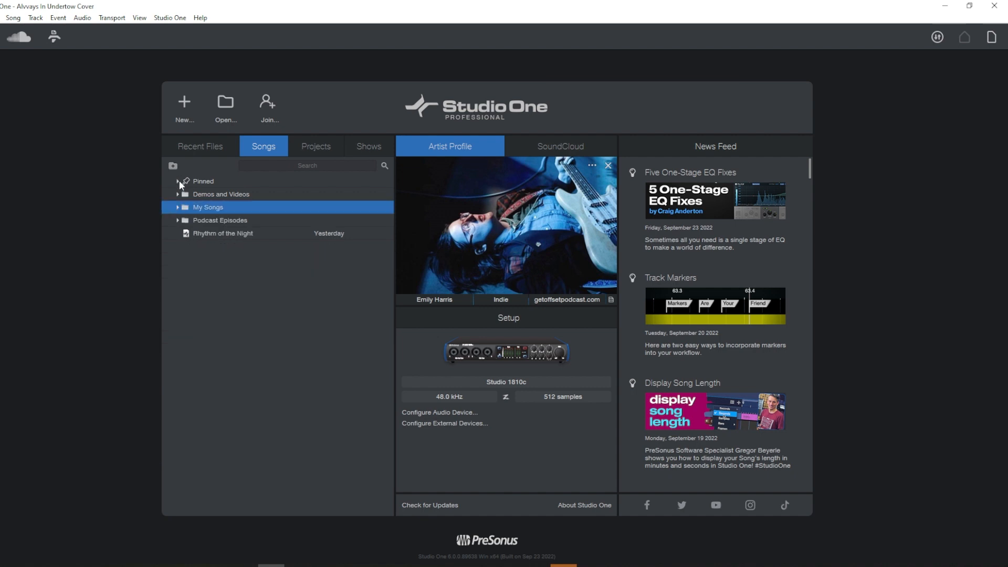
pyautogui.click(179, 181)
pyautogui.click(178, 180)
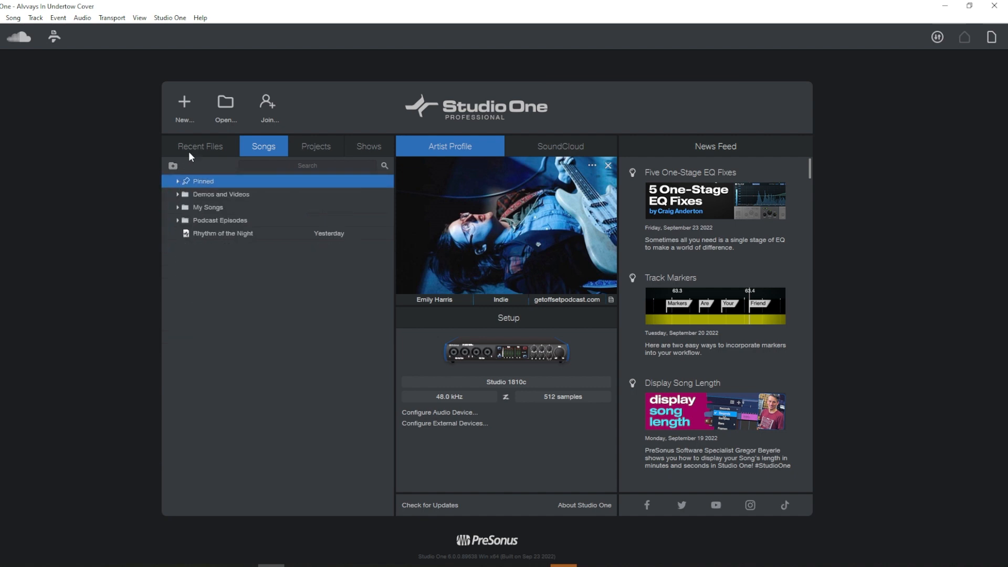
pyautogui.click(186, 153)
pyautogui.click(178, 181)
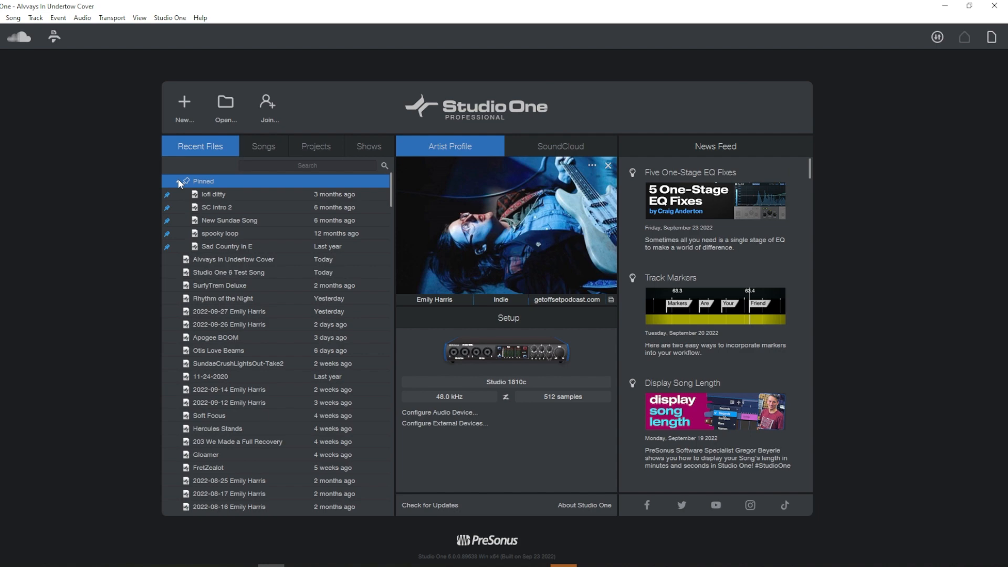
pyautogui.click(178, 181)
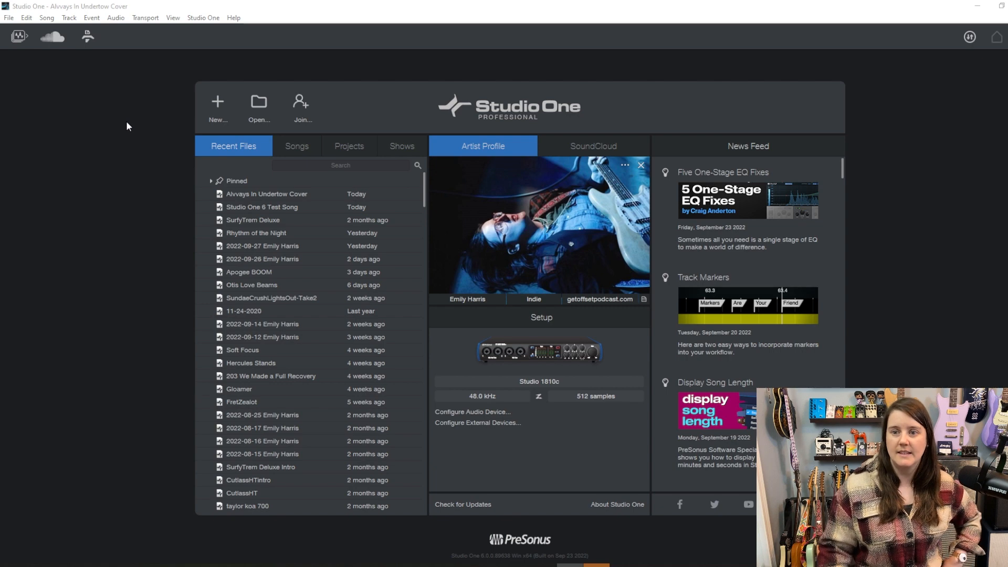
# Step: Start creating a new document and look through the built-in and user template lists
pyautogui.click(215, 116)
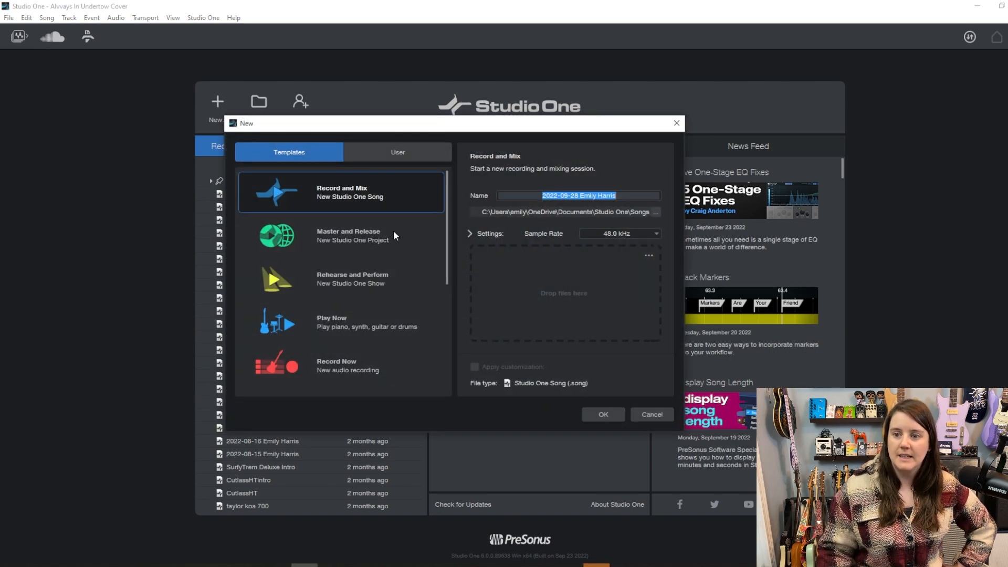
pyautogui.scroll(-2, 409, 222)
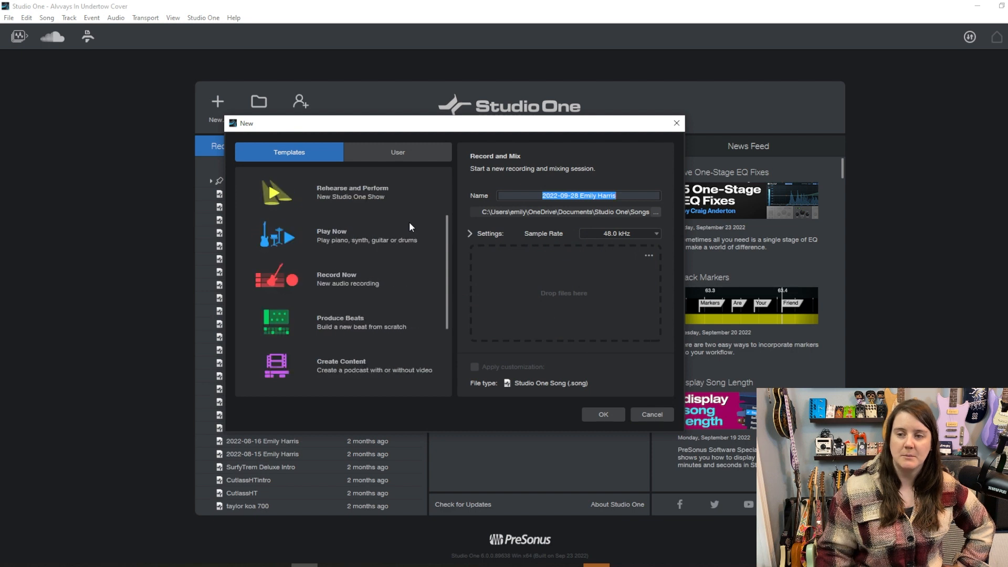
pyautogui.scroll(2, 408, 221)
pyautogui.click(393, 152)
pyautogui.click(310, 152)
pyautogui.click(376, 153)
pyautogui.click(309, 155)
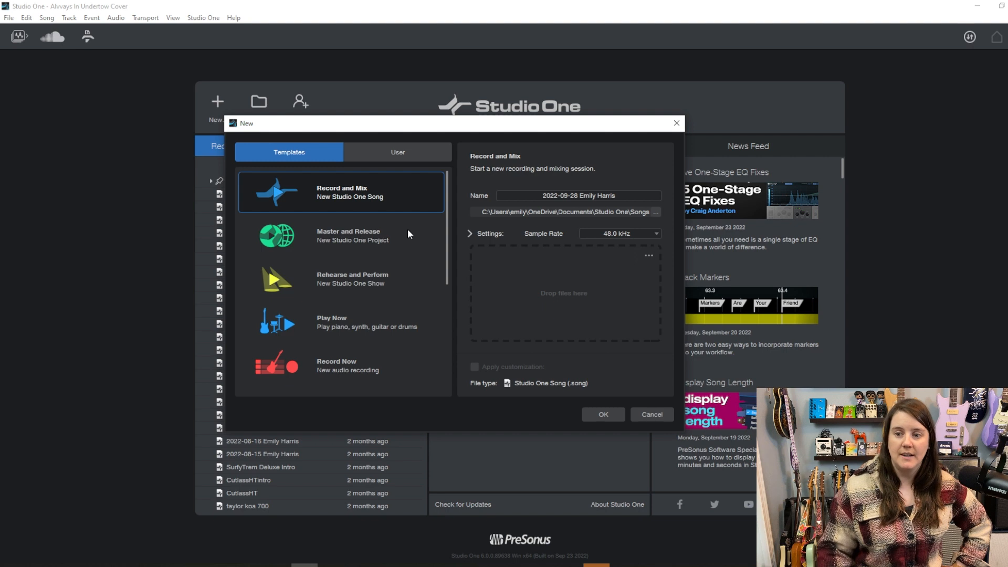
pyautogui.scroll(-5, 406, 234)
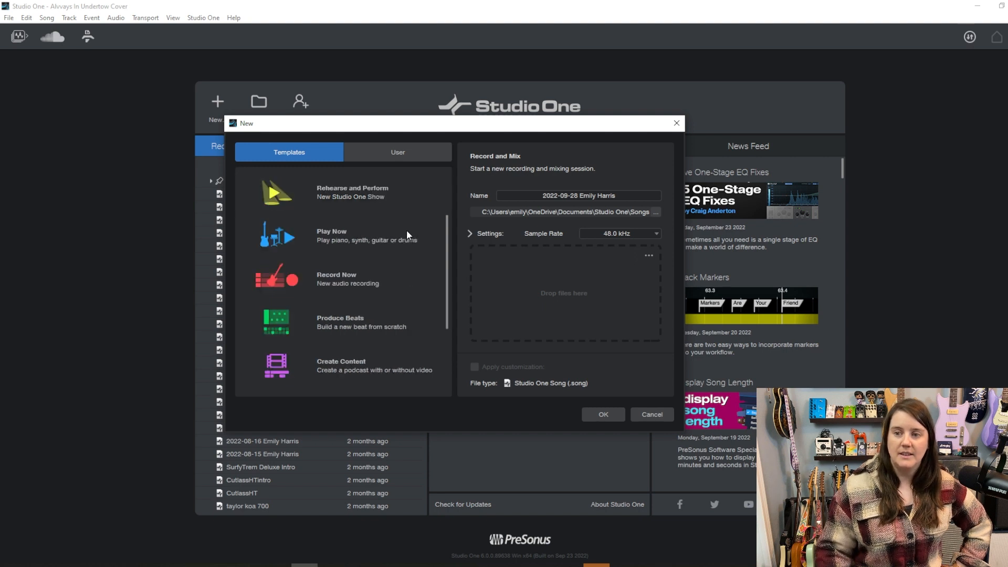
pyautogui.scroll(5, 406, 236)
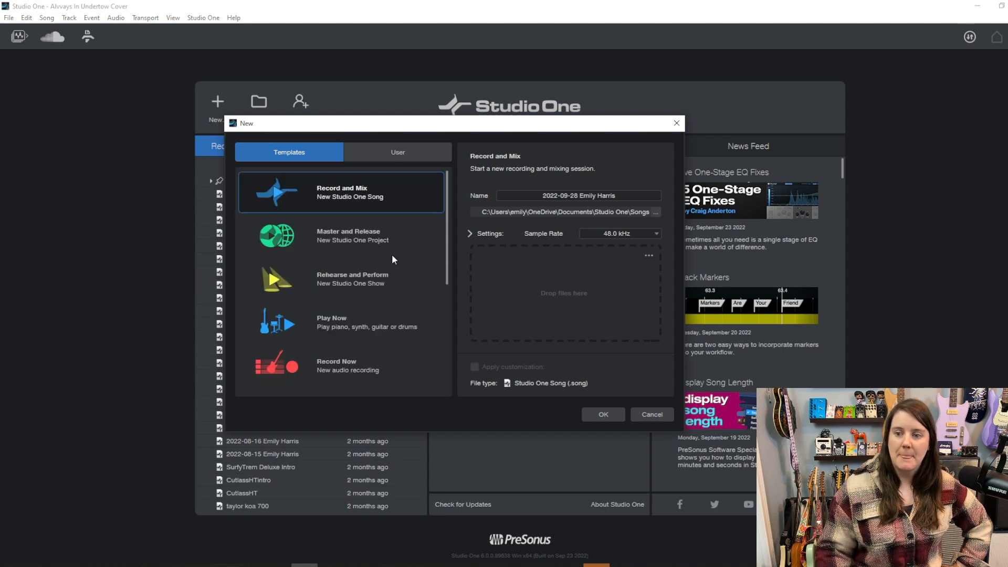
pyautogui.scroll(-1, 395, 253)
pyautogui.scroll(1, 396, 253)
pyautogui.scroll(-1, 395, 253)
pyautogui.scroll(1, 395, 253)
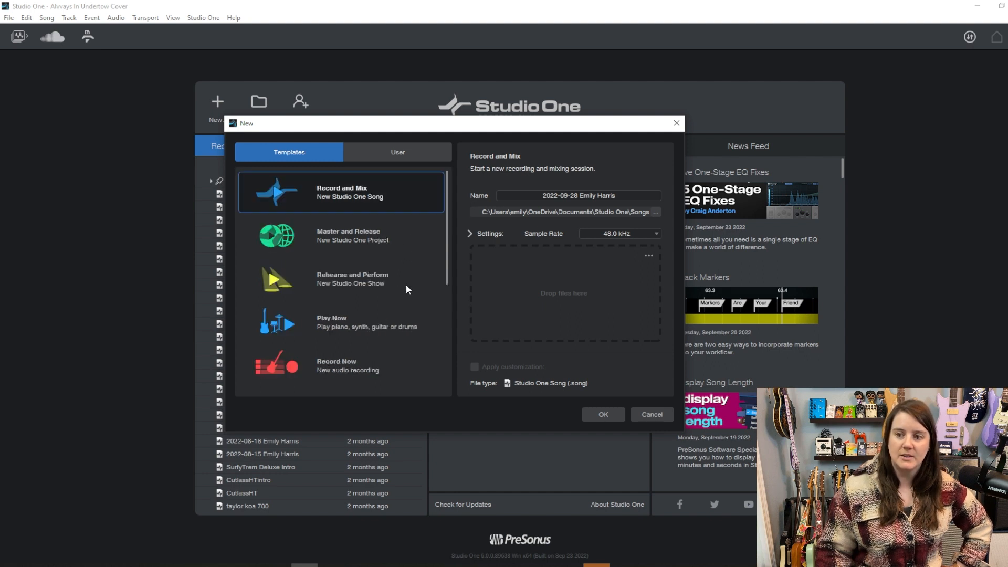
# Step: View the details of the Master and Release and the Rehearse and Perform templates
pyautogui.click(410, 243)
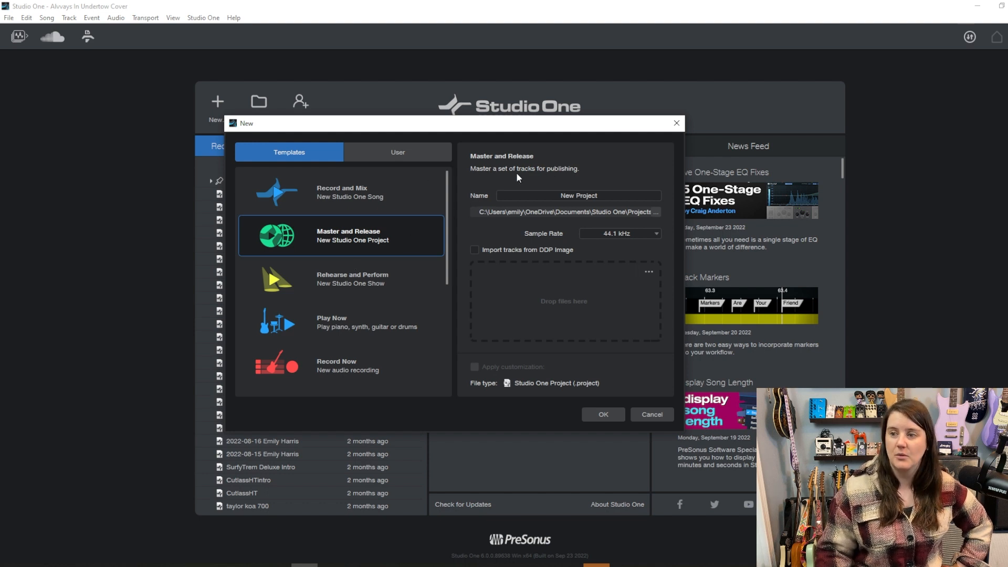
pyautogui.click(410, 283)
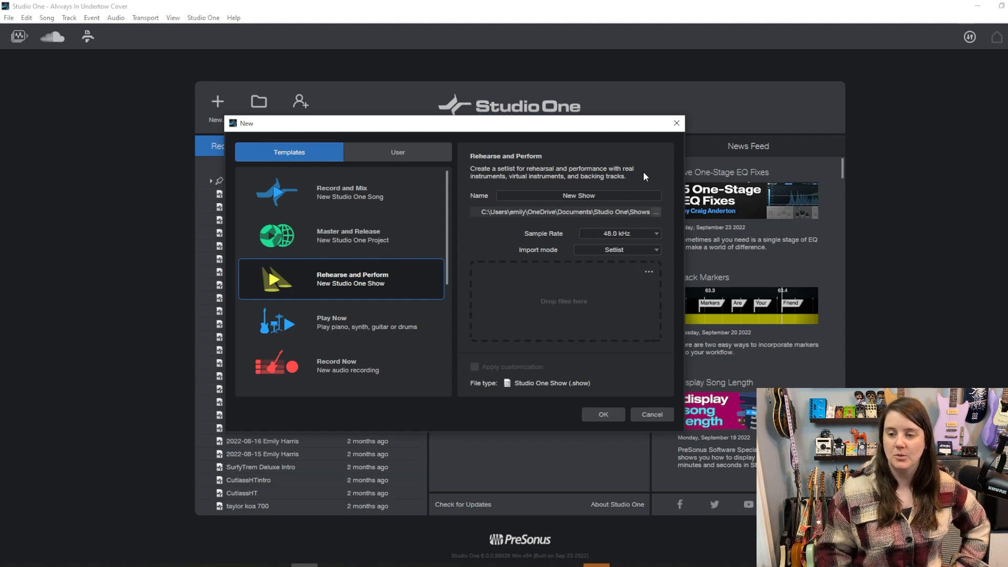
# Step: Examine the Piano, Synth, Guitar and Drums variants of the Play Now template
pyautogui.click(355, 317)
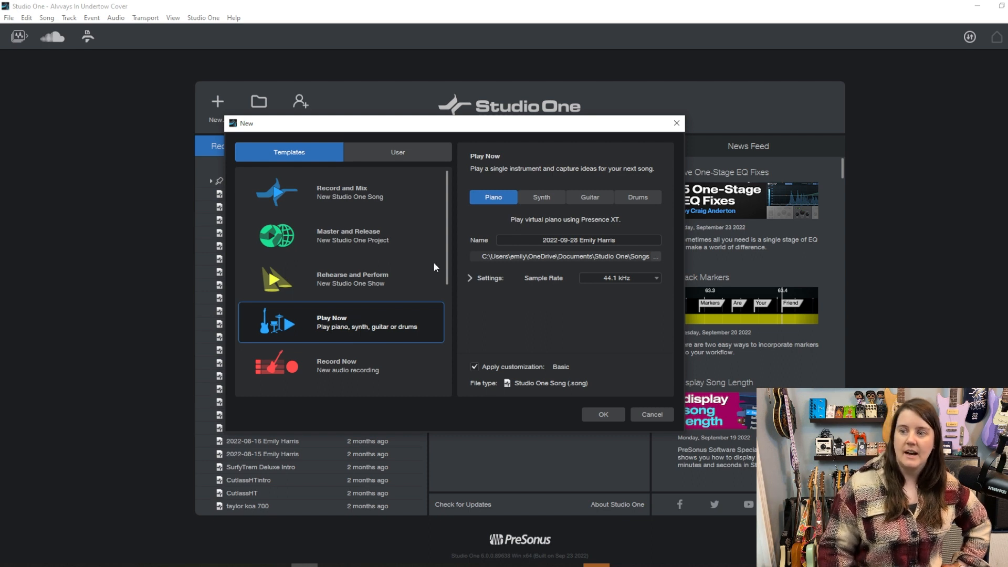
pyautogui.click(533, 203)
pyautogui.click(514, 198)
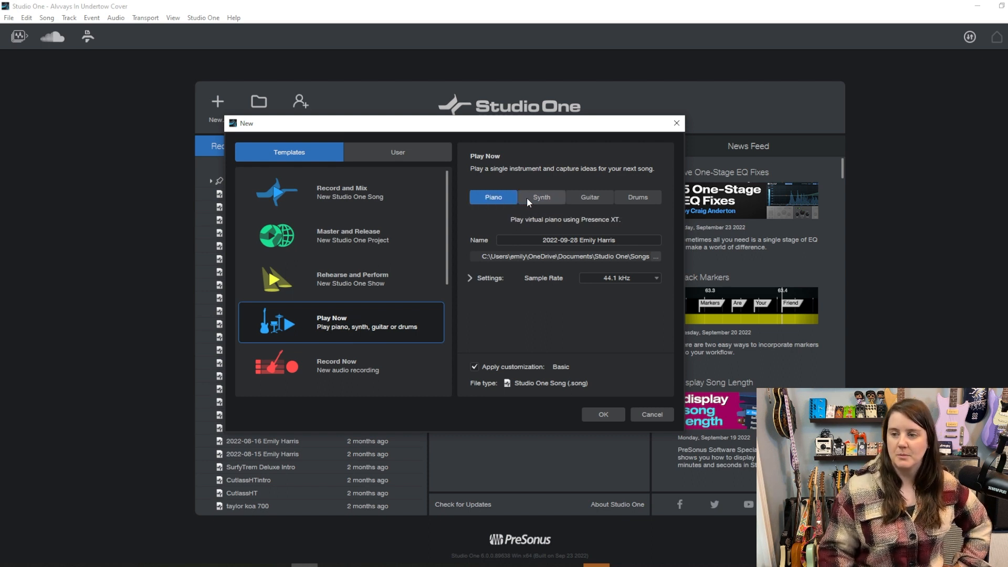
pyautogui.click(529, 202)
pyautogui.click(590, 198)
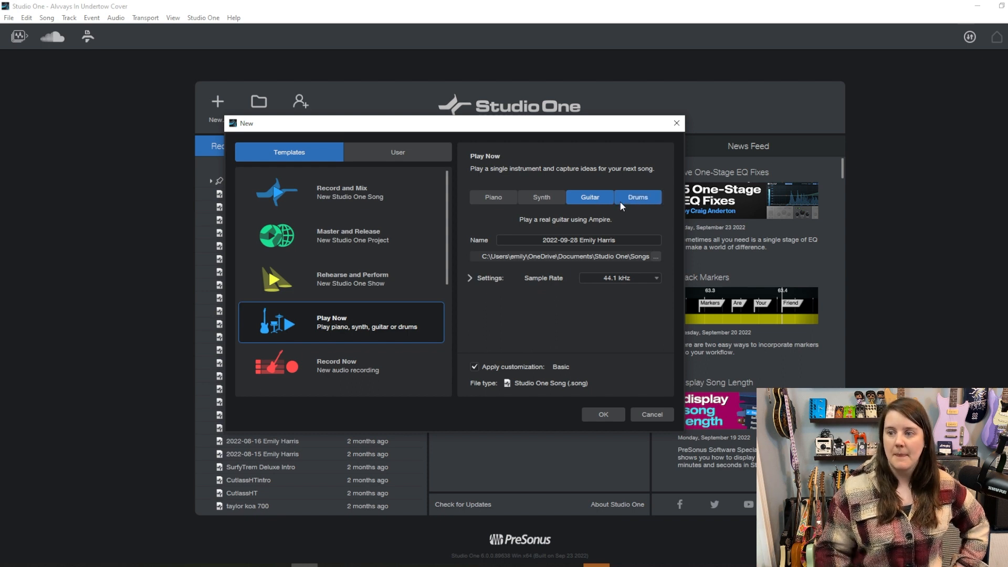
pyautogui.click(646, 199)
pyautogui.click(494, 198)
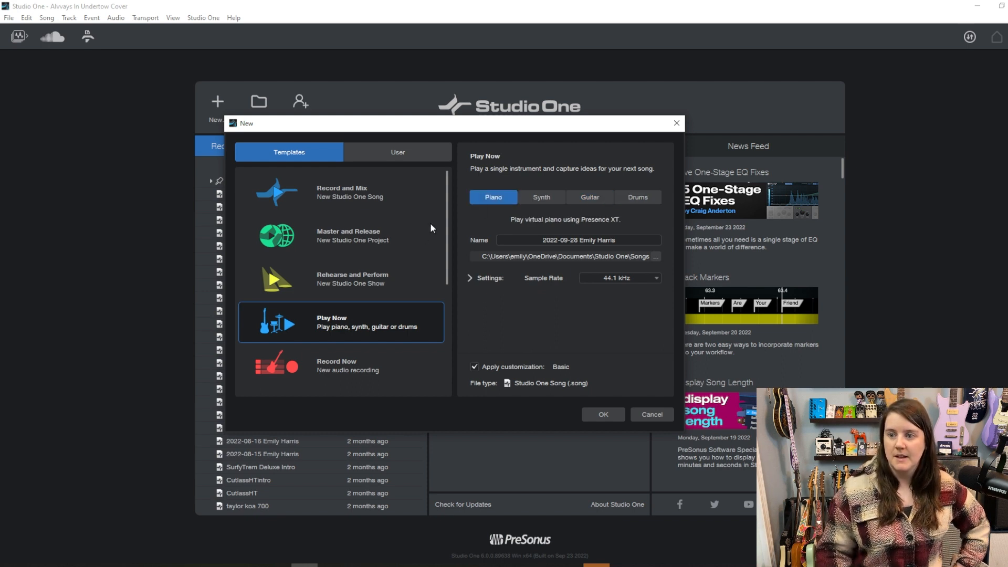
# Step: Examine the Produce Beats, Create Content, Import Files, PreSonus Interfaces and Demos templates
pyautogui.scroll(-1, 366, 330)
pyautogui.scroll(-2, 395, 314)
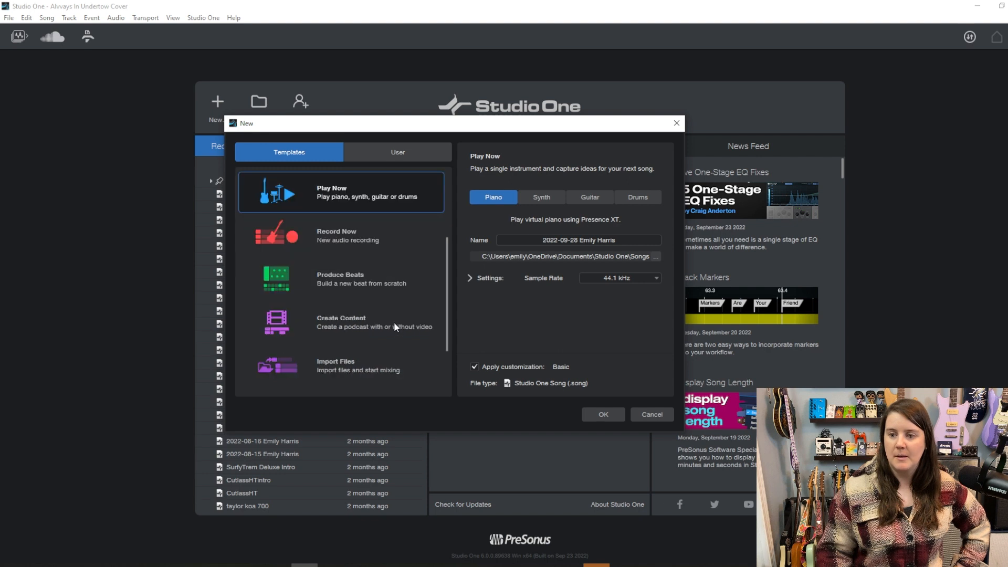
pyautogui.click(405, 279)
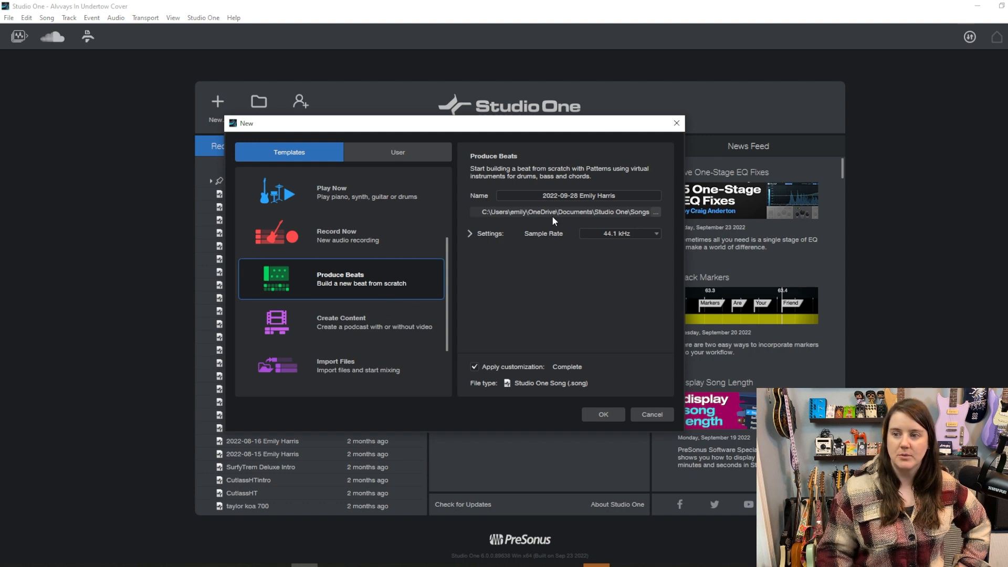
pyautogui.click(404, 317)
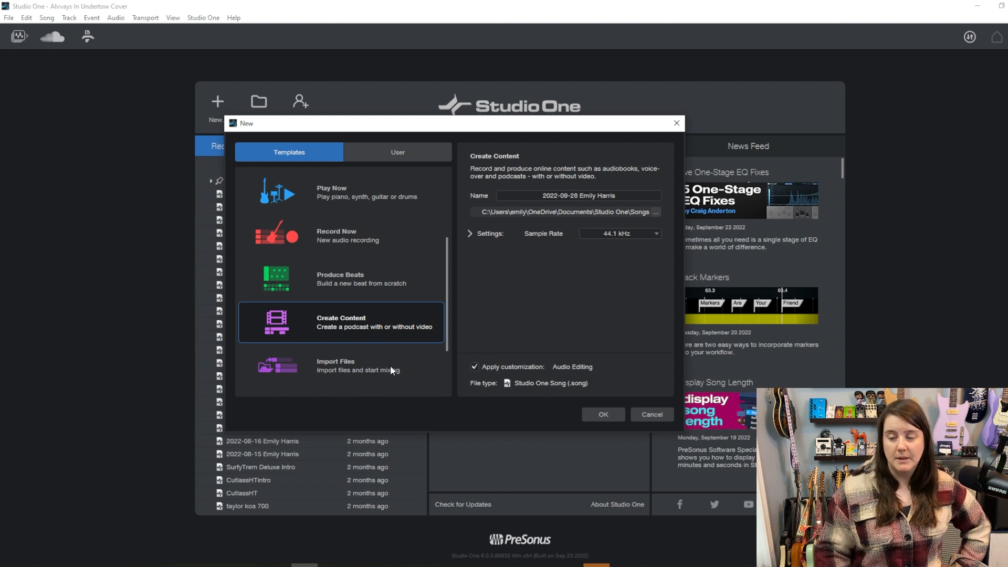
pyautogui.click(405, 363)
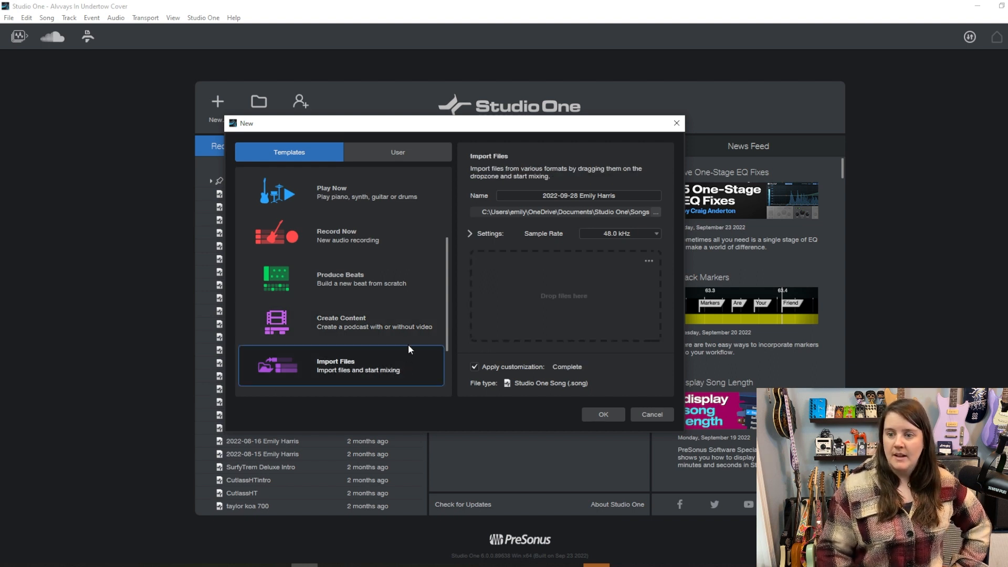
pyautogui.scroll(-2, 408, 344)
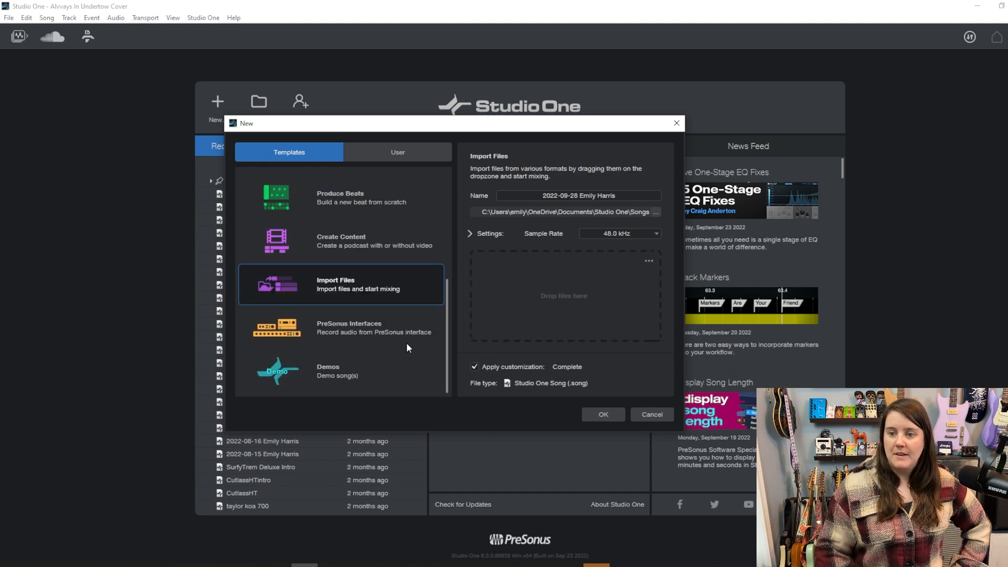
pyautogui.click(407, 314)
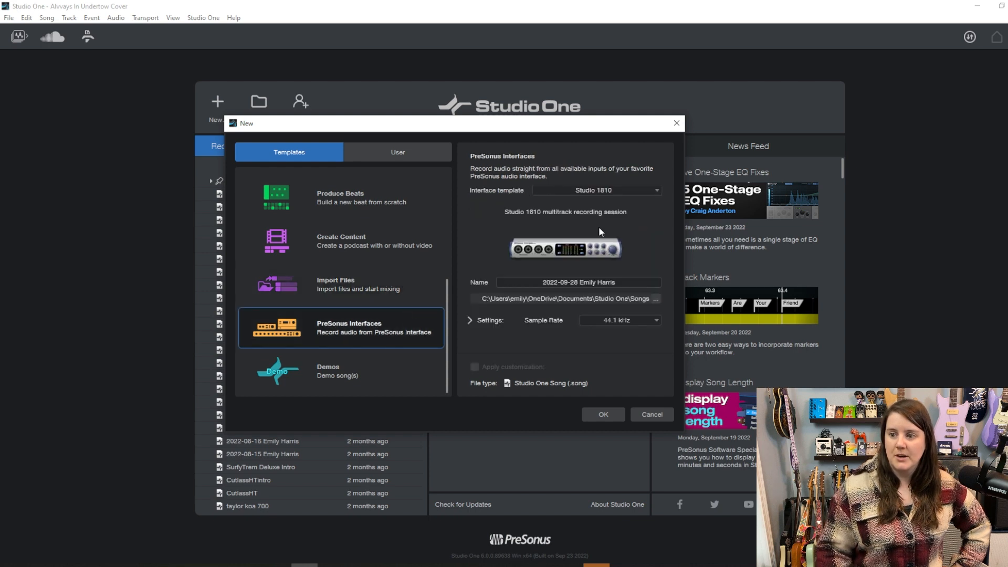
pyautogui.click(405, 376)
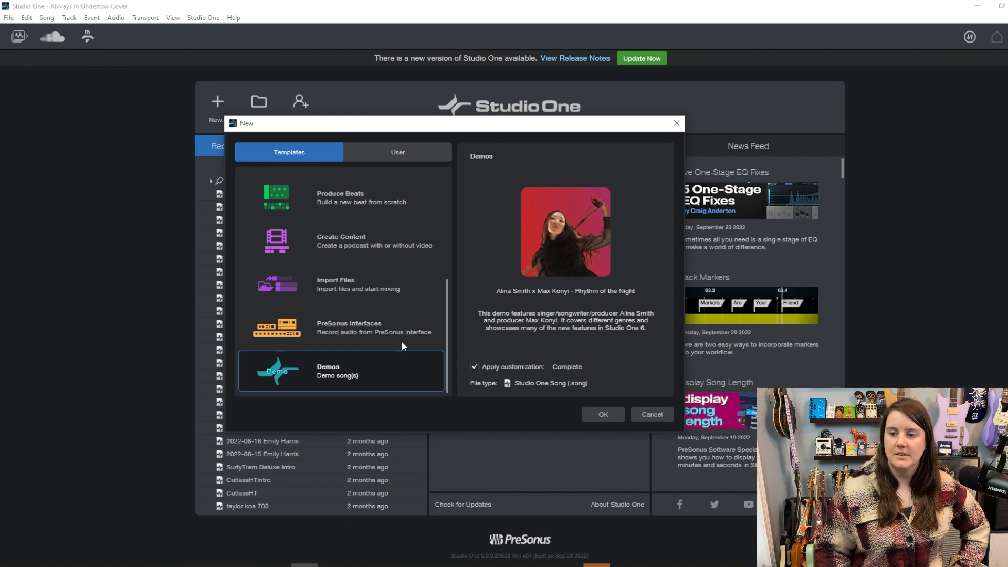
# Step: Select the Record Now template and view its audio recording options
pyautogui.scroll(3, 396, 307)
pyautogui.click(391, 286)
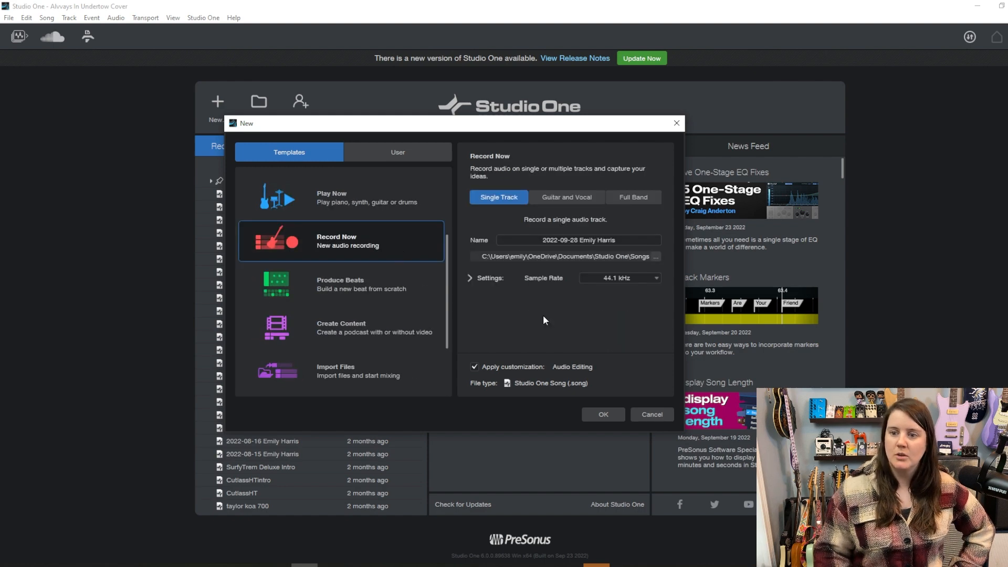
# Step: Choose the Guitar and Vocal variant of the Record Now template and name the song Record Now Example
pyautogui.click(559, 203)
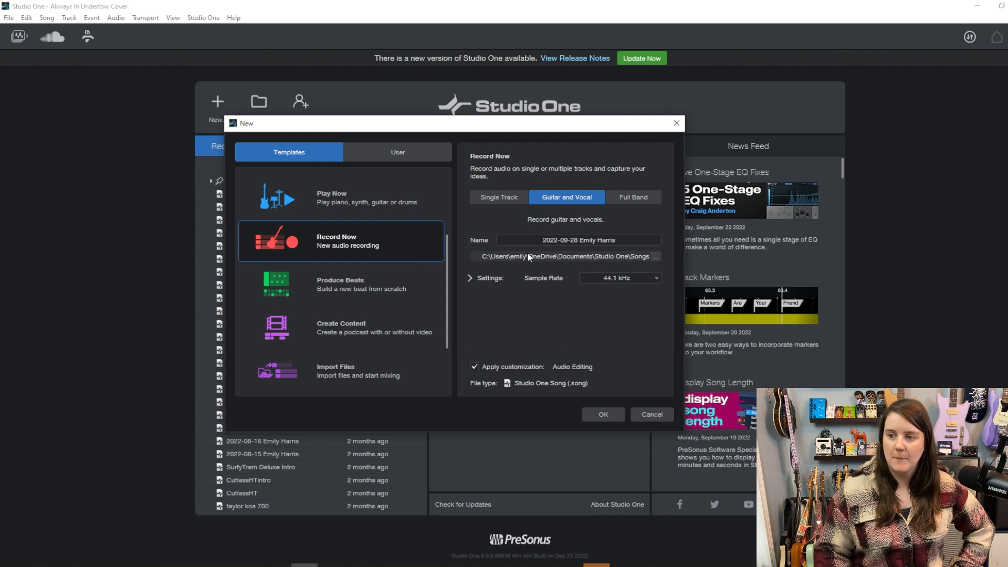
pyautogui.click(541, 241)
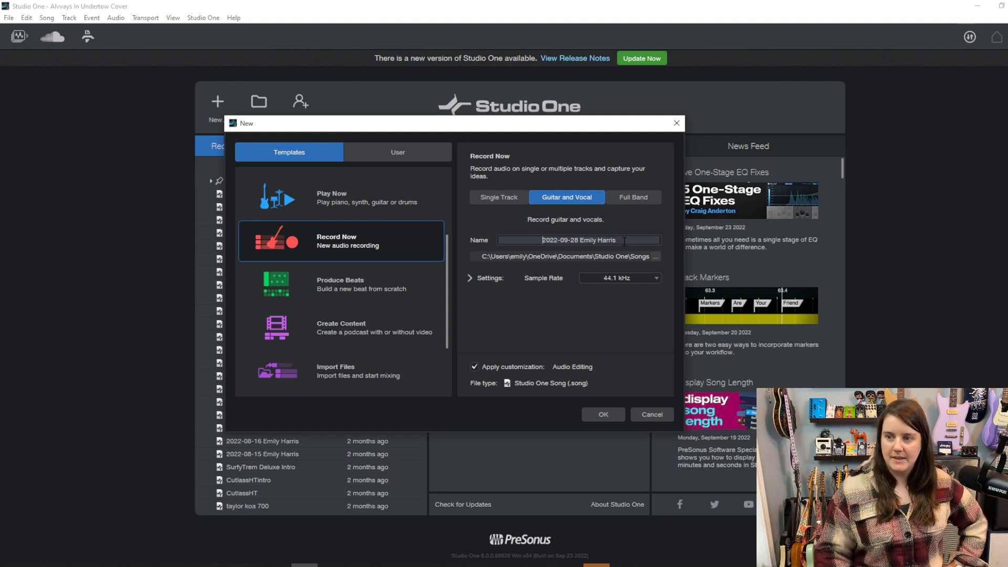
pyautogui.moveTo(621, 239); pyautogui.dragTo(514, 242)
pyautogui.write('Rec')
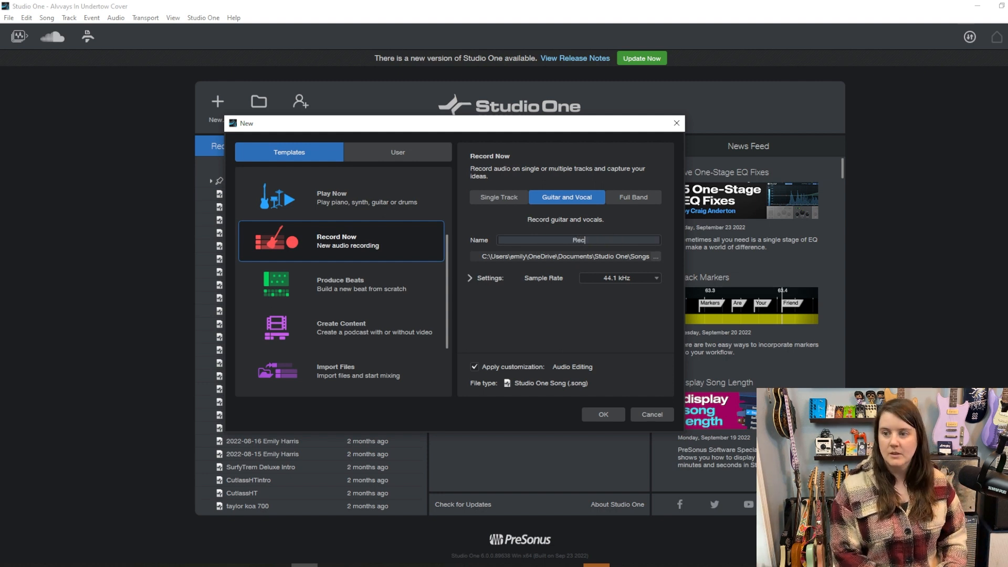
pyautogui.write('ord Now Example')
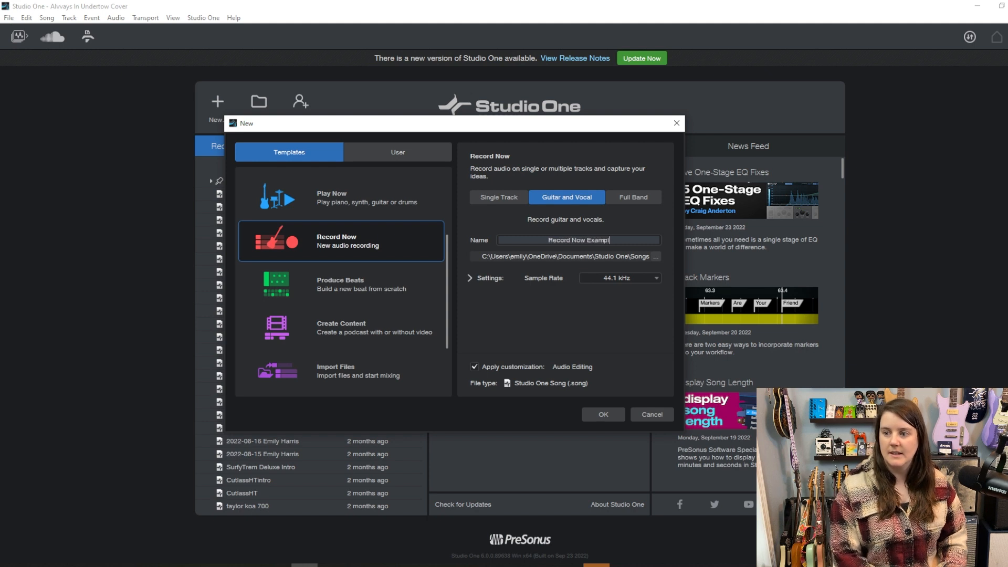
# Step: Set the sample rate to 48.0 kHz and create the song
pyautogui.click(618, 282)
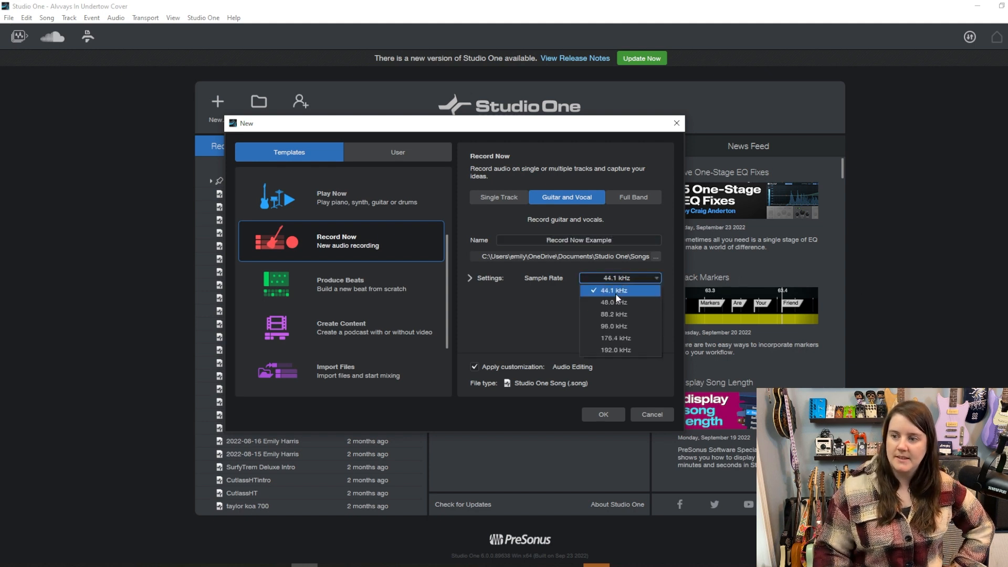
pyautogui.click(614, 302)
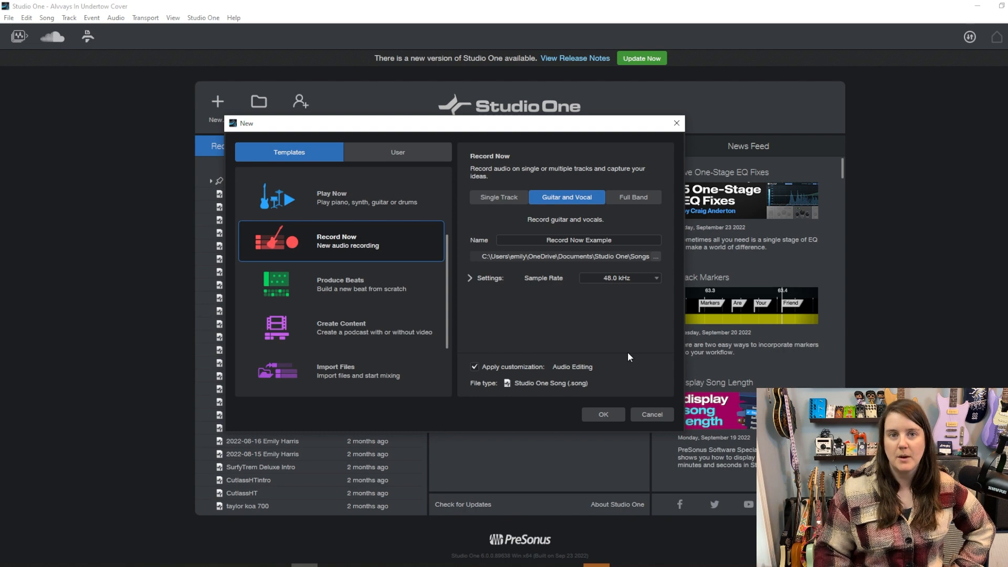
pyautogui.click(609, 414)
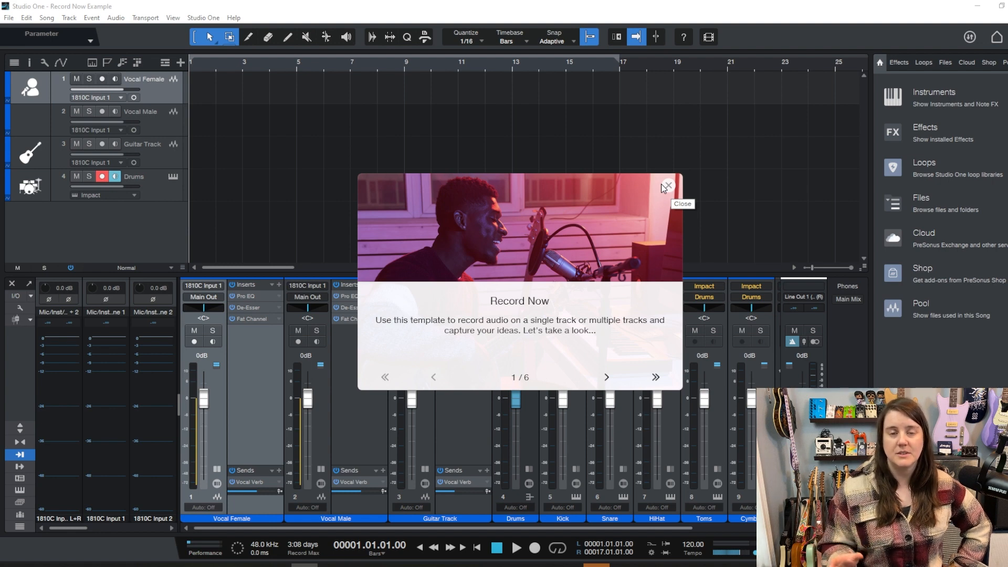
# Step: Go through all six pages of the Record Now tutorial and close it
pyautogui.click(607, 377)
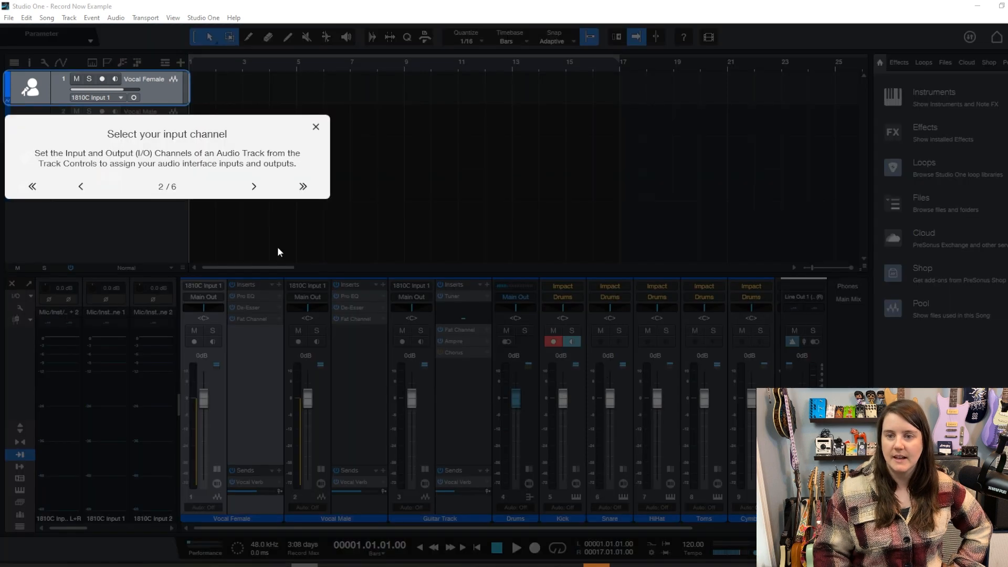
pyautogui.click(253, 186)
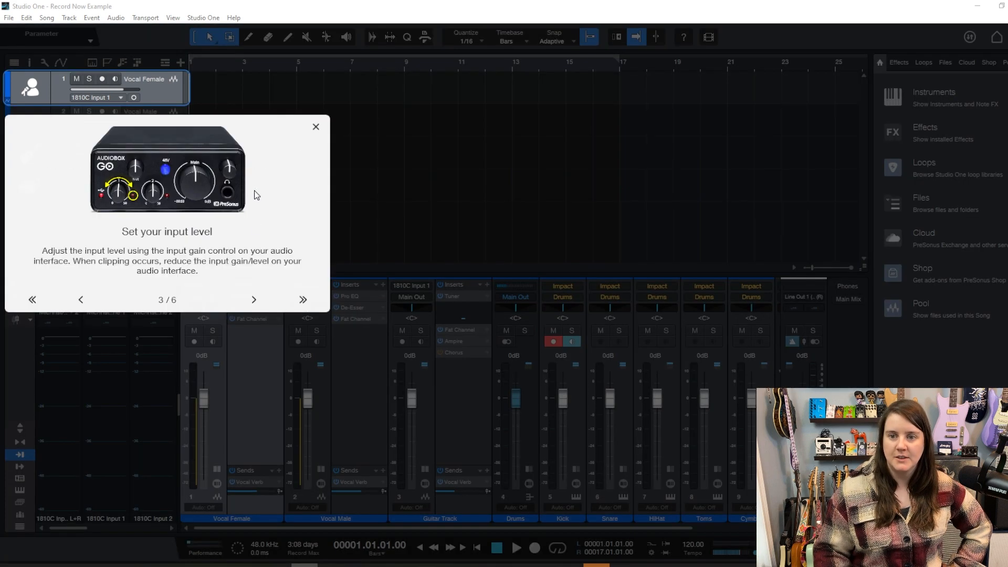
pyautogui.click(256, 301)
pyautogui.click(345, 195)
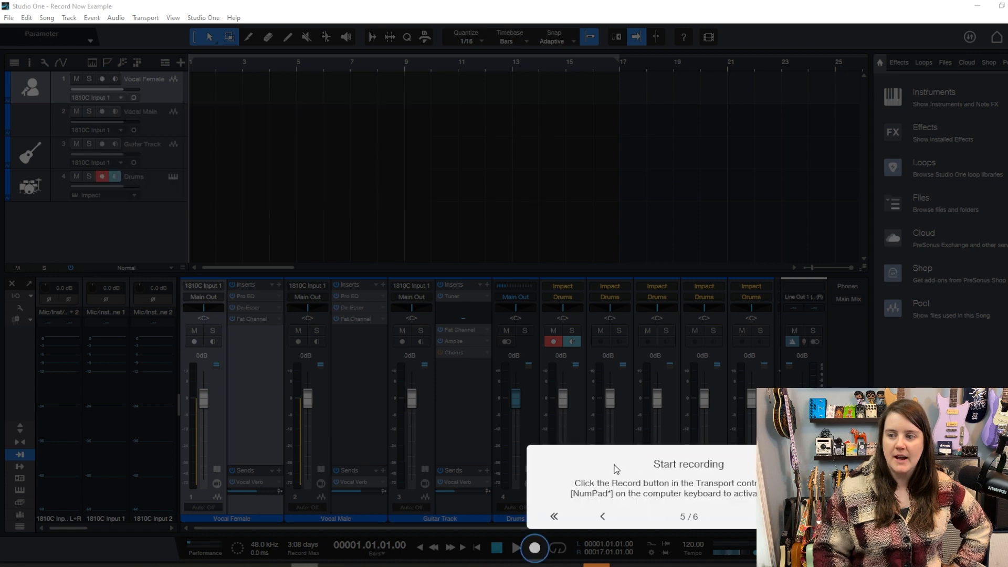
pyautogui.click(775, 517)
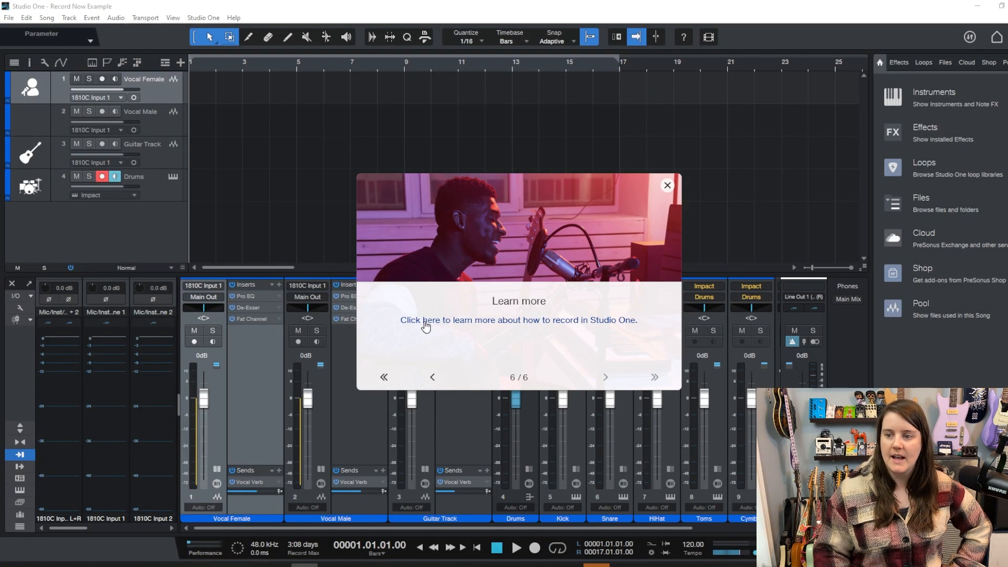
pyautogui.click(667, 185)
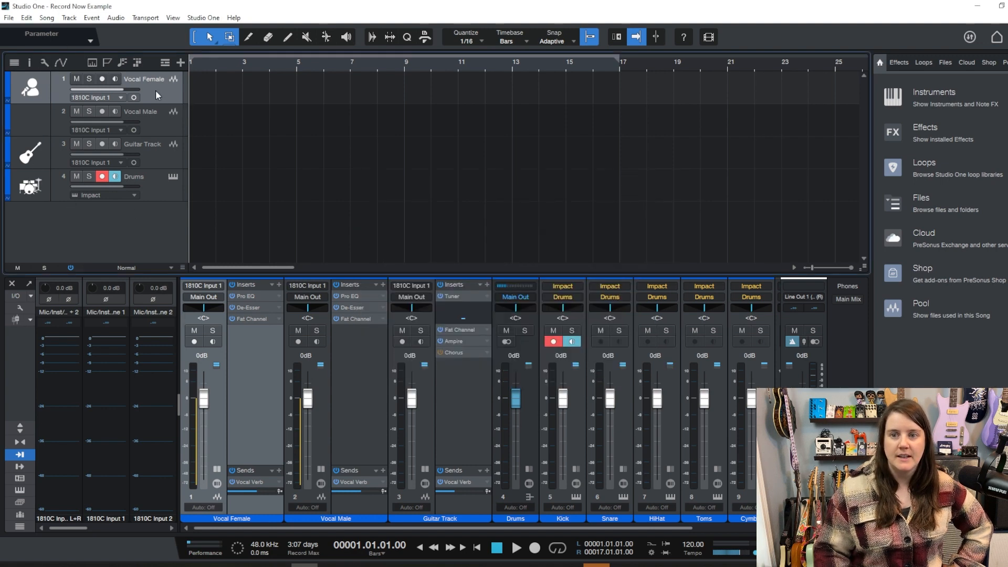
# Step: Remove the Vocal Male track from the song
pyautogui.click(155, 124)
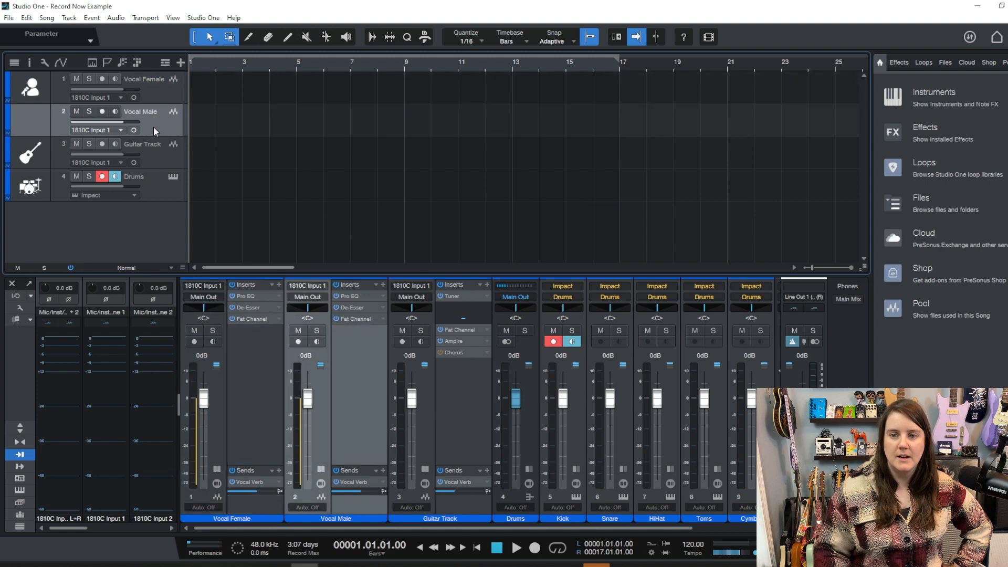
pyautogui.rightClick(154, 127)
pyautogui.click(179, 186)
# Step: Assign 1810C Input 4 to the Vocal Female track and 1810C Input 3 to the Guitar Track
pyautogui.click(114, 98)
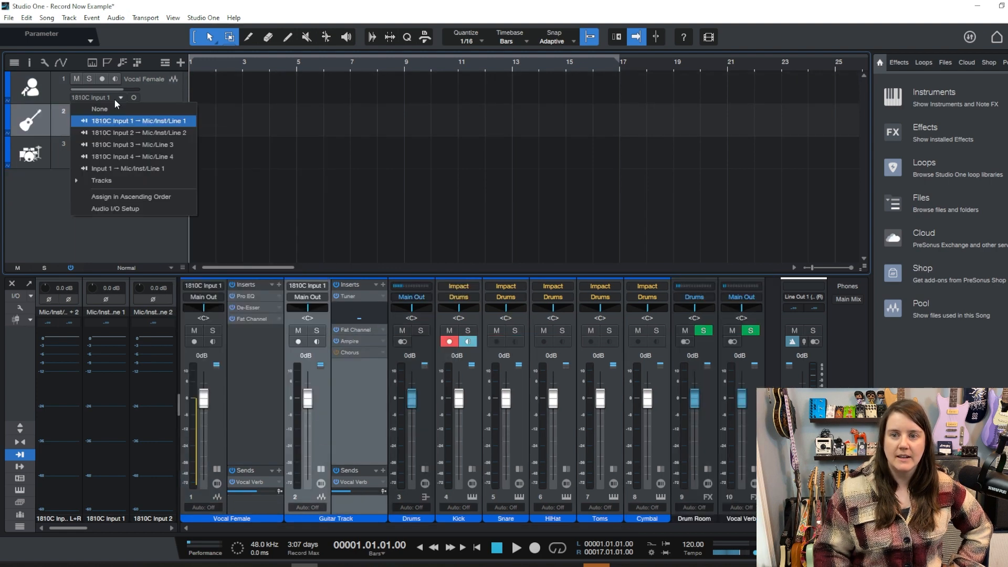
pyautogui.click(114, 157)
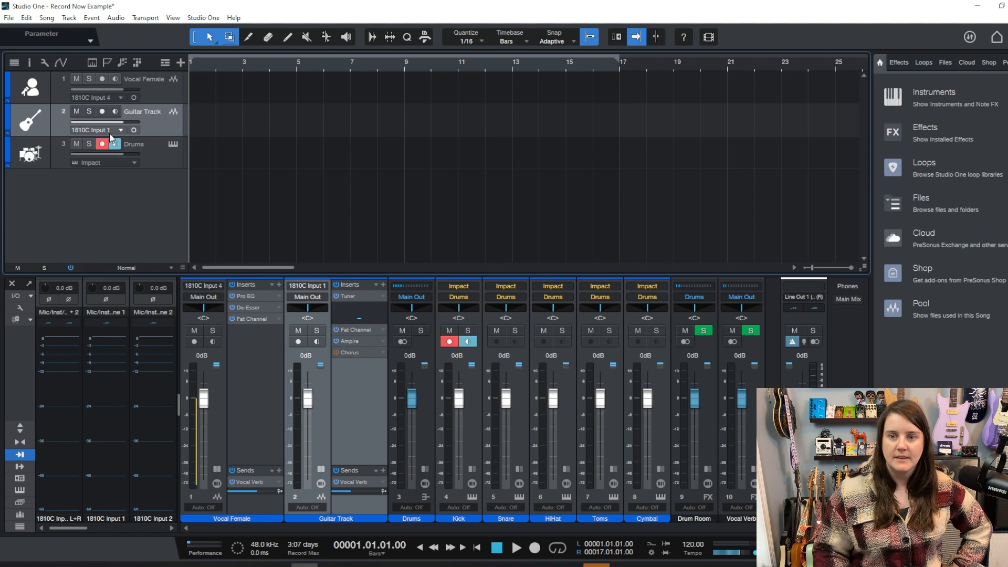
pyautogui.click(110, 131)
pyautogui.click(124, 177)
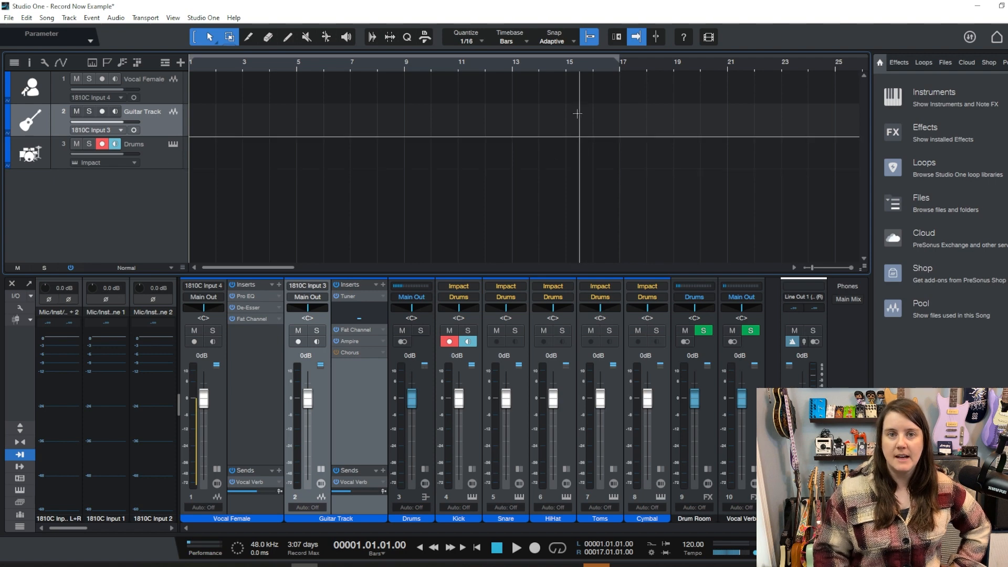
# Step: Insert an instrument part on the Drums track spanning bars 1 to 17
pyautogui.rightClick(194, 155)
pyautogui.click(196, 152)
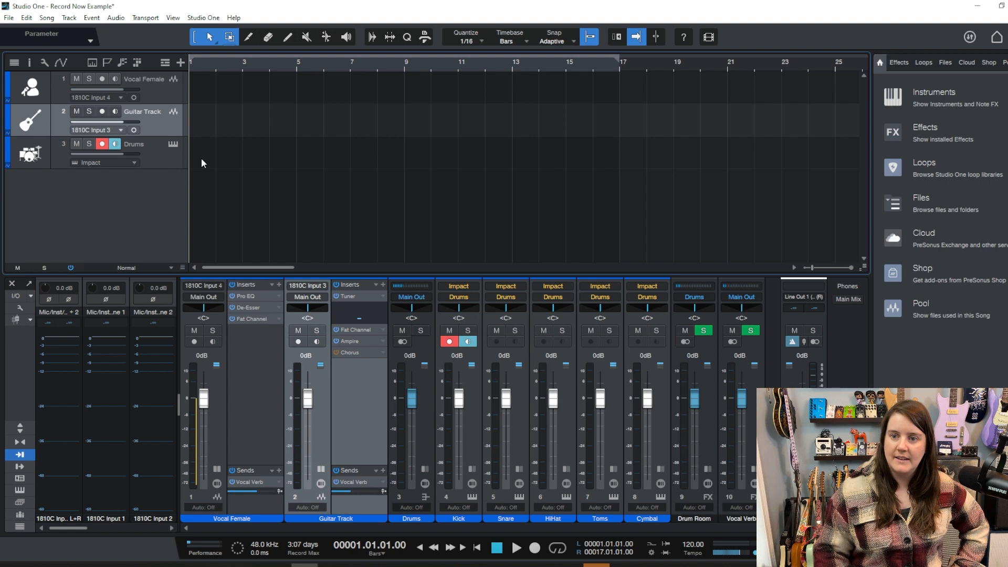
pyautogui.hotkey('ctrl', 'p')
# Step: Convert the Drums instrument part to a pattern and open it in the pattern editor
pyautogui.rightClick(201, 158)
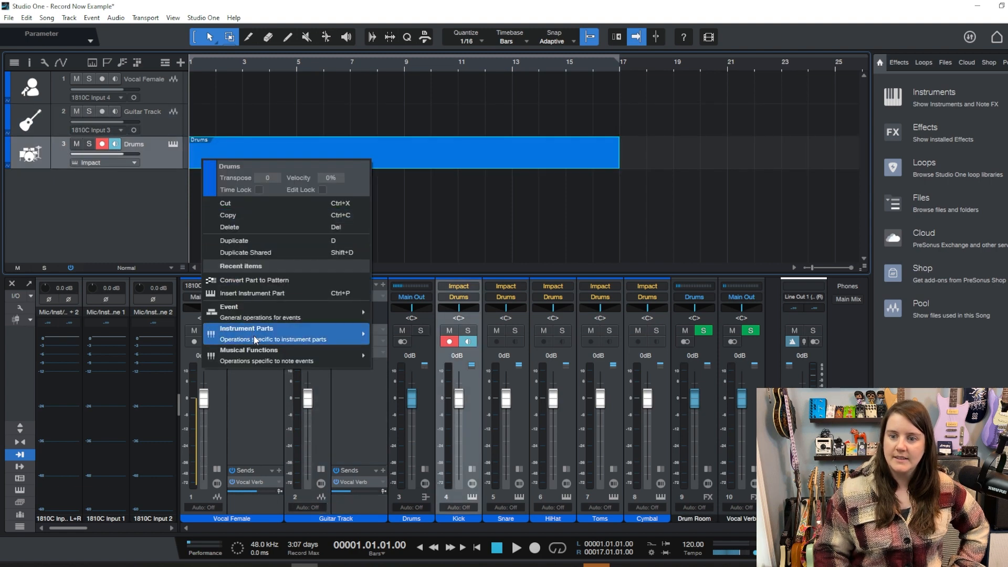
pyautogui.moveTo(300, 338)
pyautogui.click(52, 185)
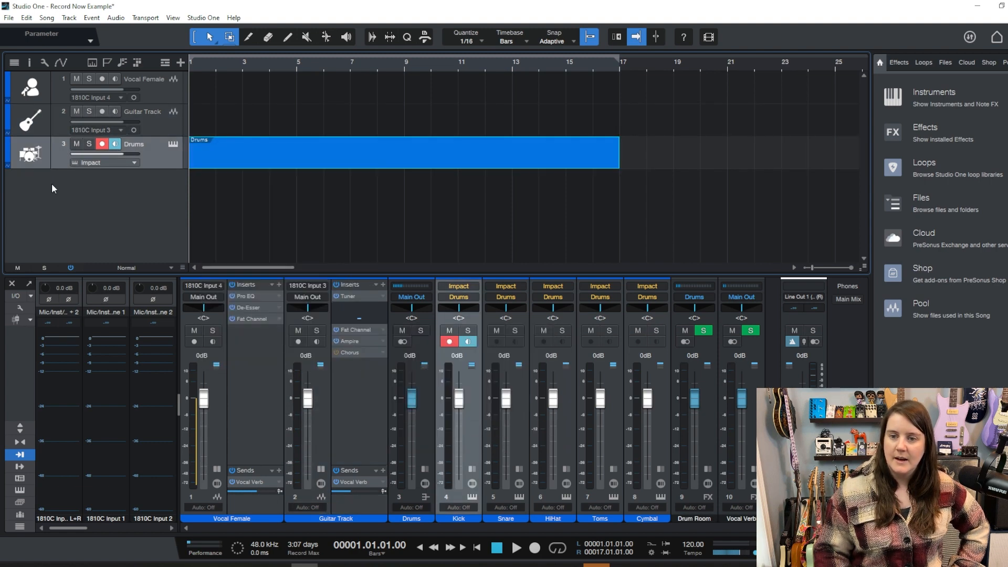
pyautogui.doubleClick(207, 159)
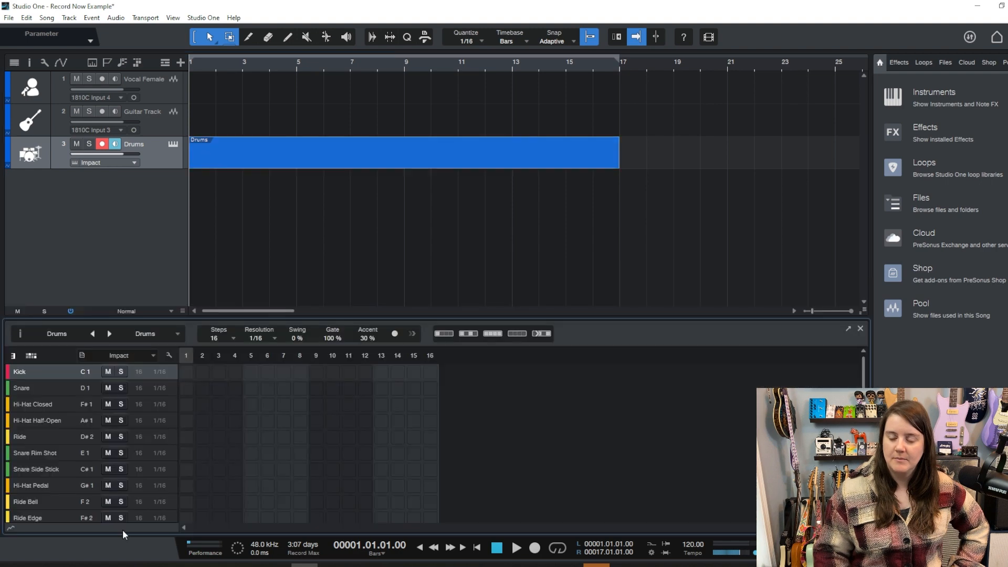
pyautogui.rightClick(231, 164)
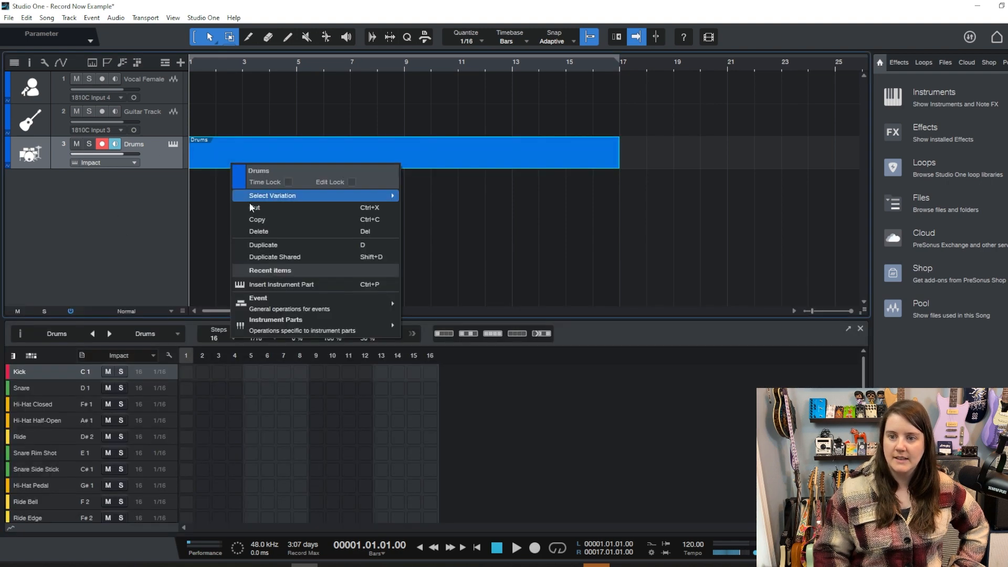
pyautogui.moveTo(312, 306)
pyautogui.moveTo(303, 322)
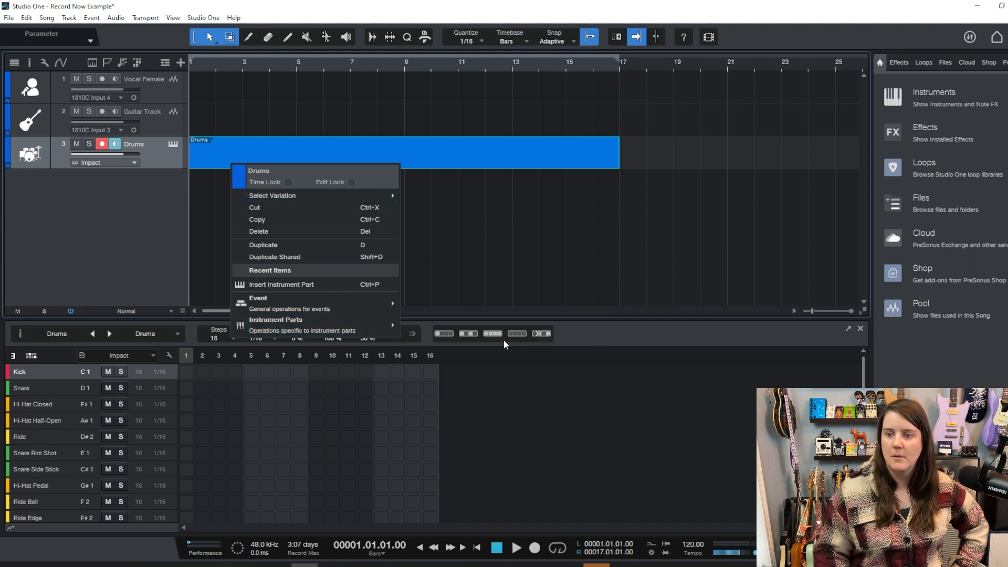
pyautogui.click(164, 249)
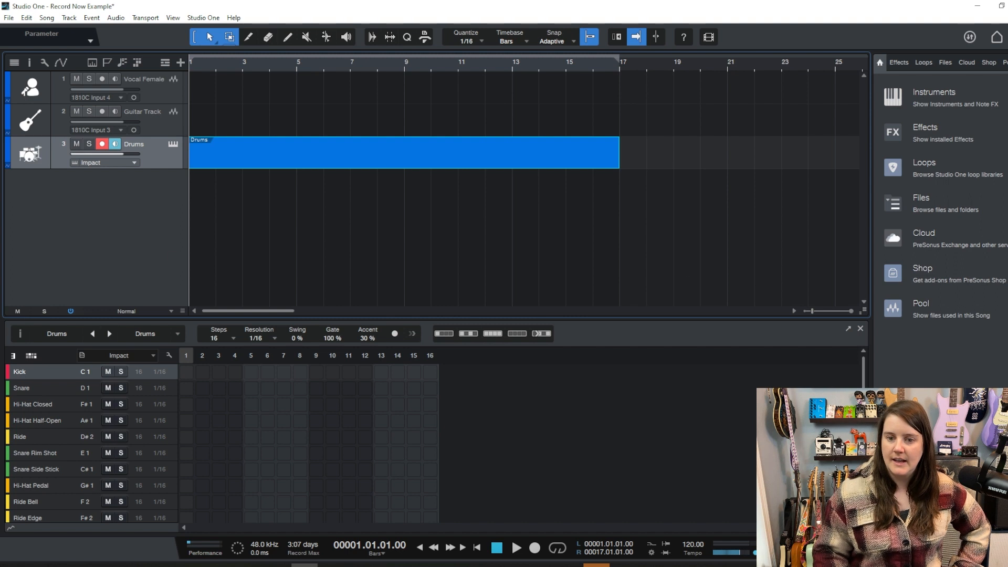
# Step: Program the Kick lane with hits on steps 1, 7 and 9, and play the pattern briefly
pyautogui.scroll(-2, 67, 493)
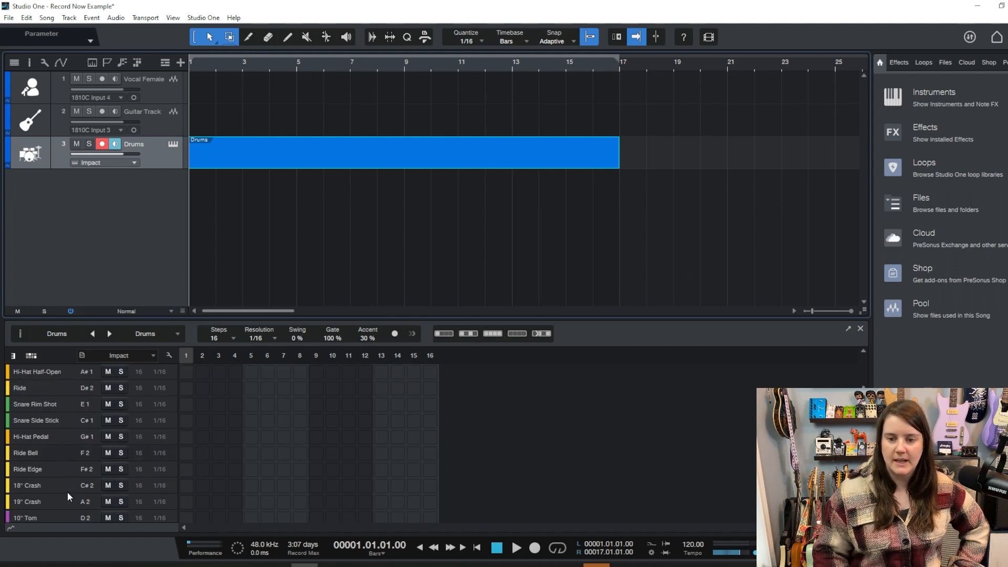
pyautogui.scroll(2, 65, 488)
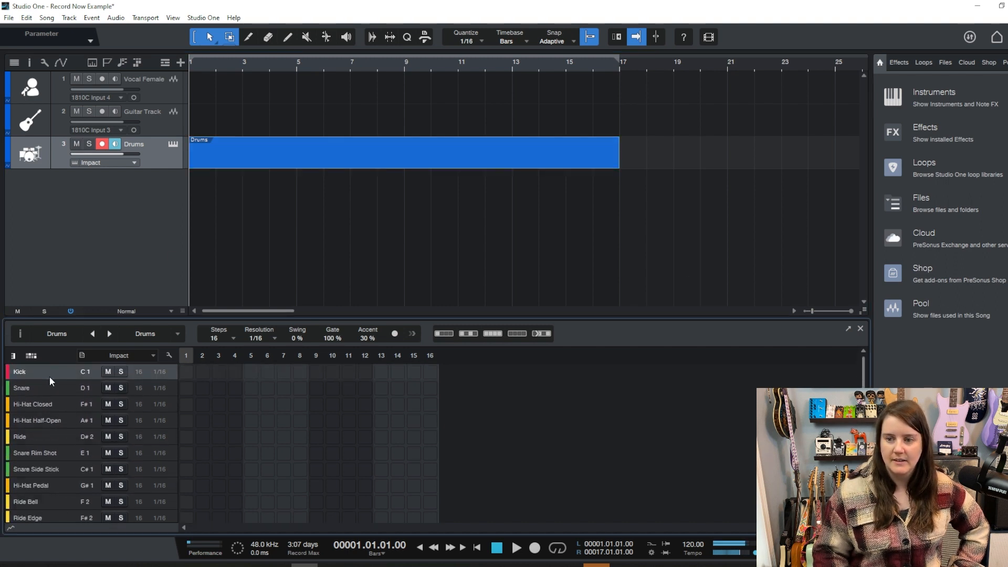
pyautogui.click(444, 333)
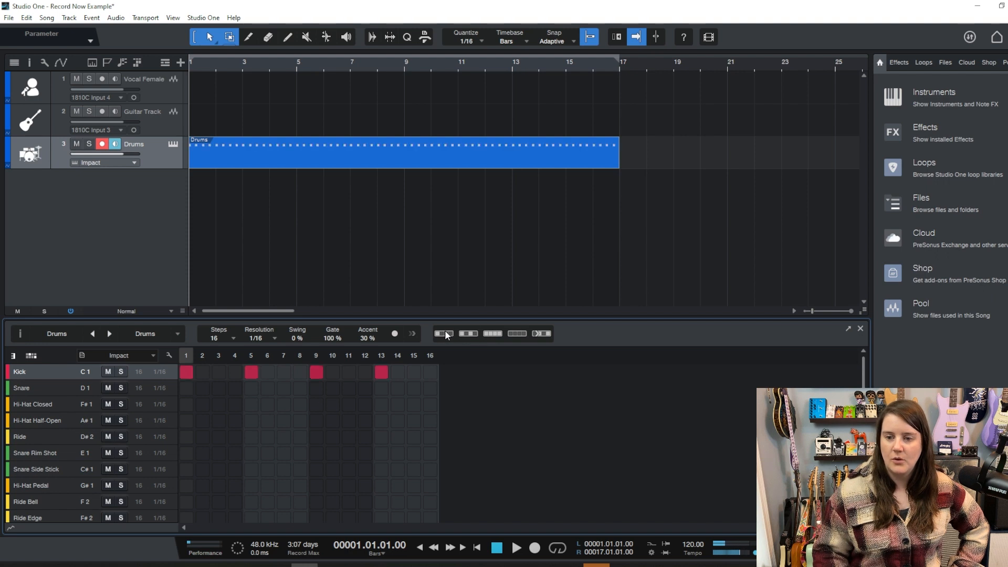
pyautogui.click(254, 372)
pyautogui.click(283, 373)
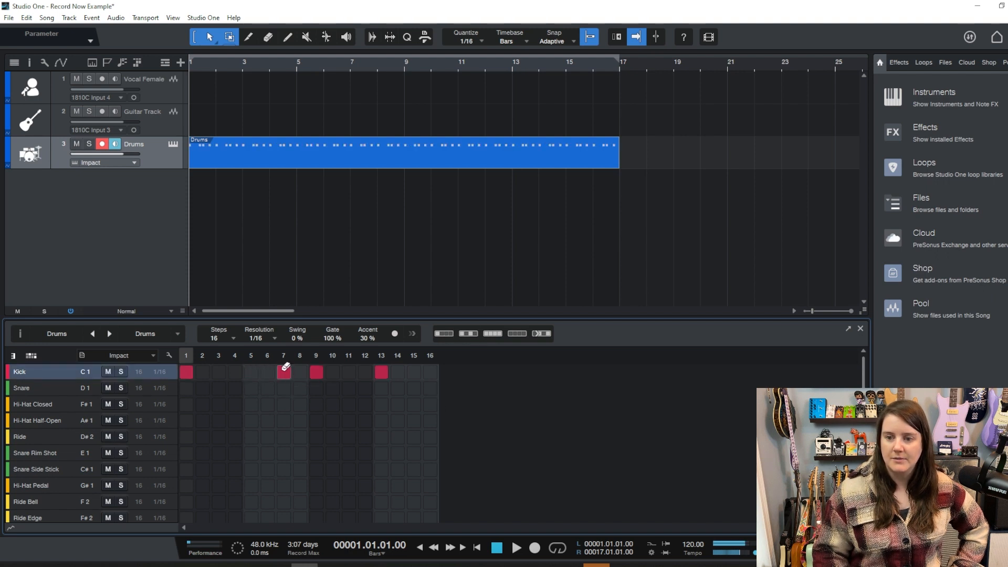
pyautogui.click(381, 372)
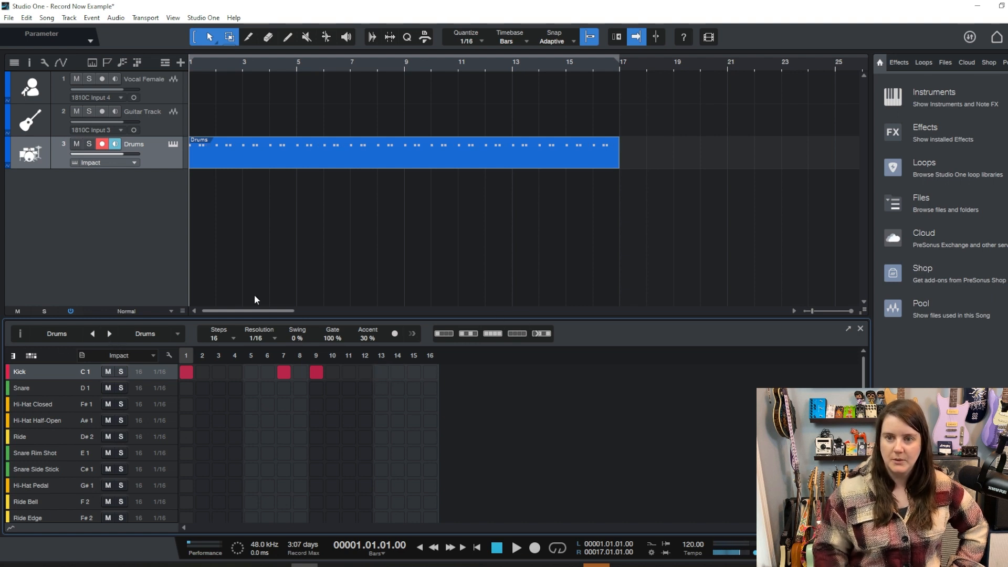
pyautogui.press('space')
pyautogui.press('space')
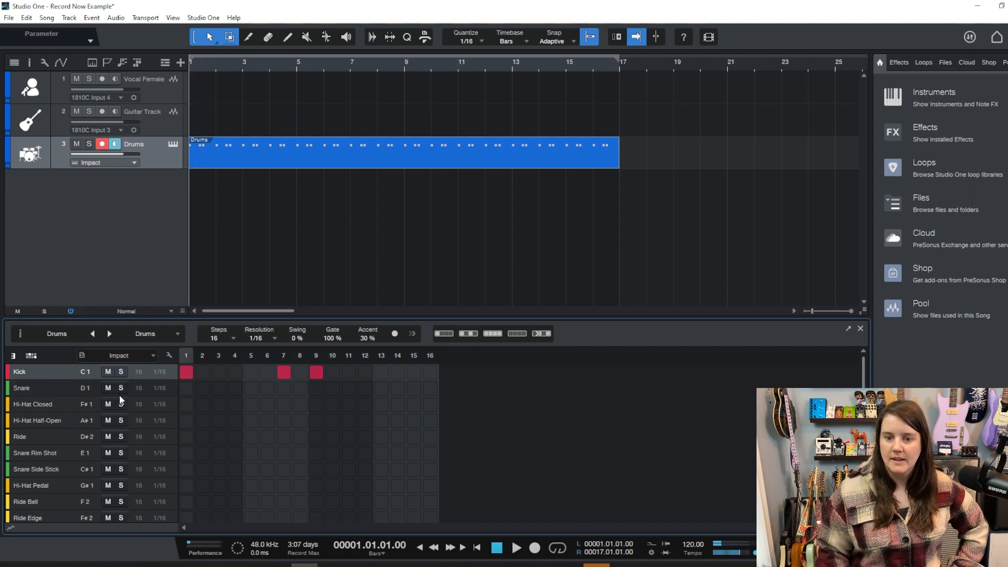
# Step: Fill the Hi-Hat Closed lane with a hit on every fourth step: 1, 5, 9 and 13
pyautogui.click(46, 404)
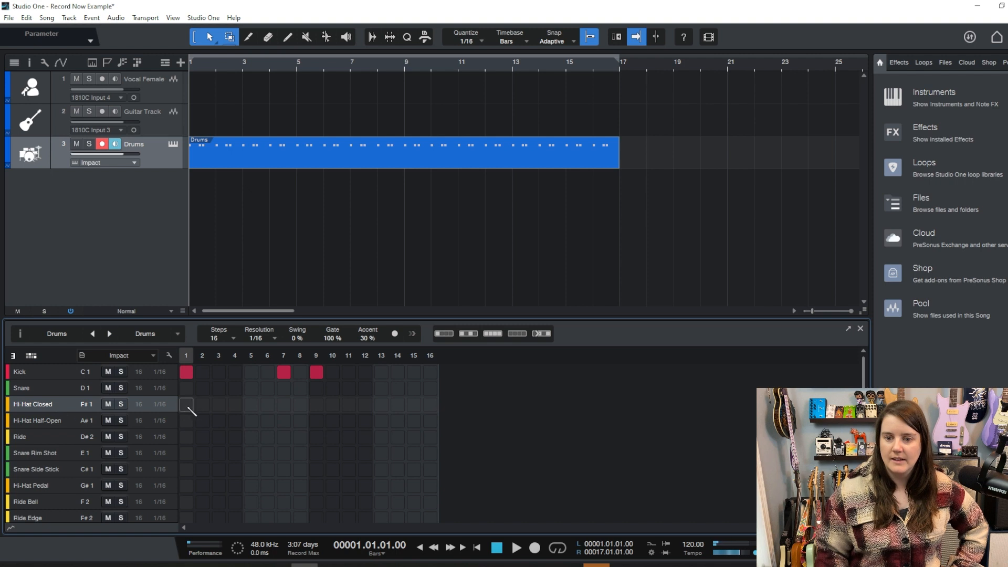
pyautogui.click(470, 334)
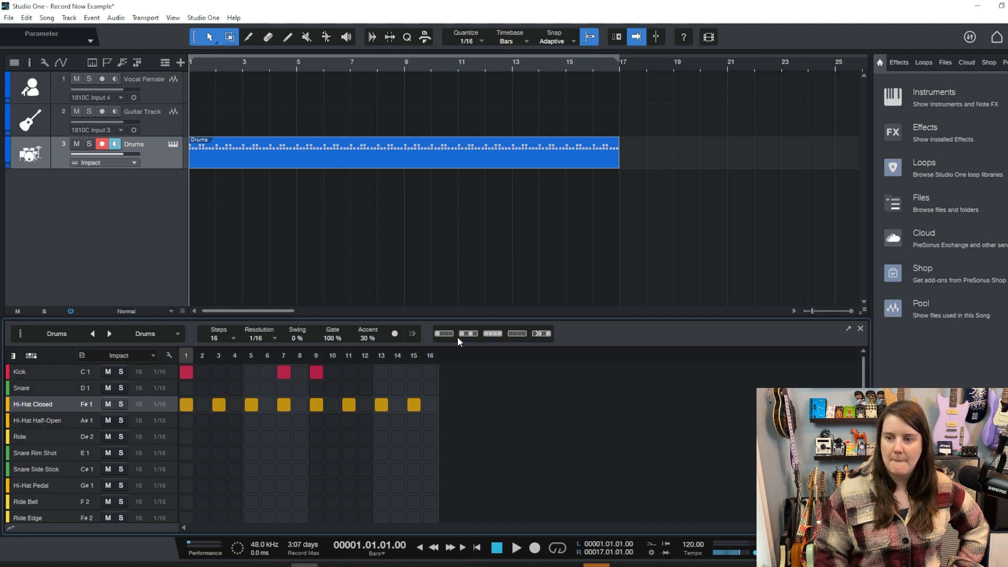
pyautogui.click(443, 334)
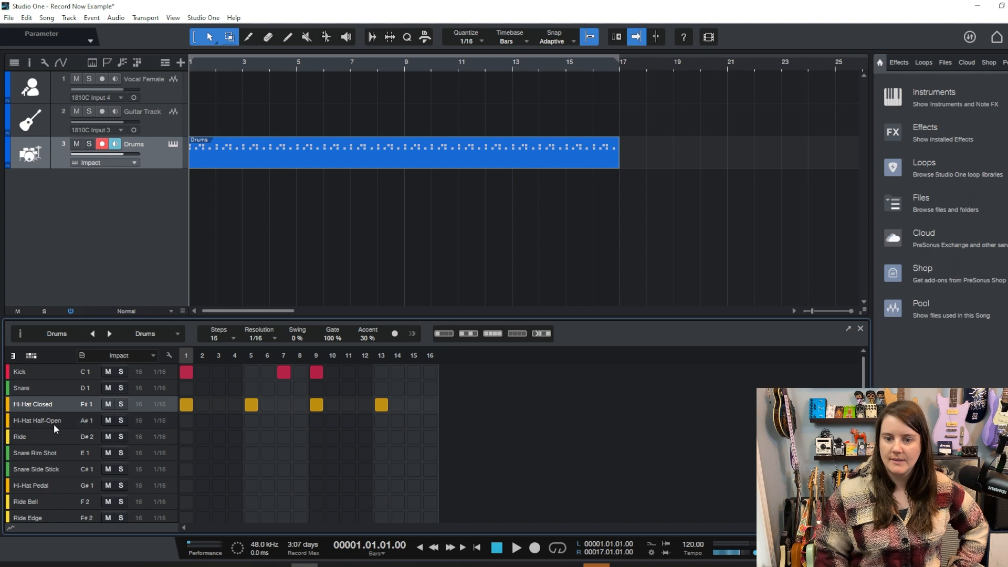
# Step: Fill the Hi-Hat Pedal lane with a hit on every fourth step and shift the hits two steps to 3, 7, 11 and 15
pyautogui.click(43, 486)
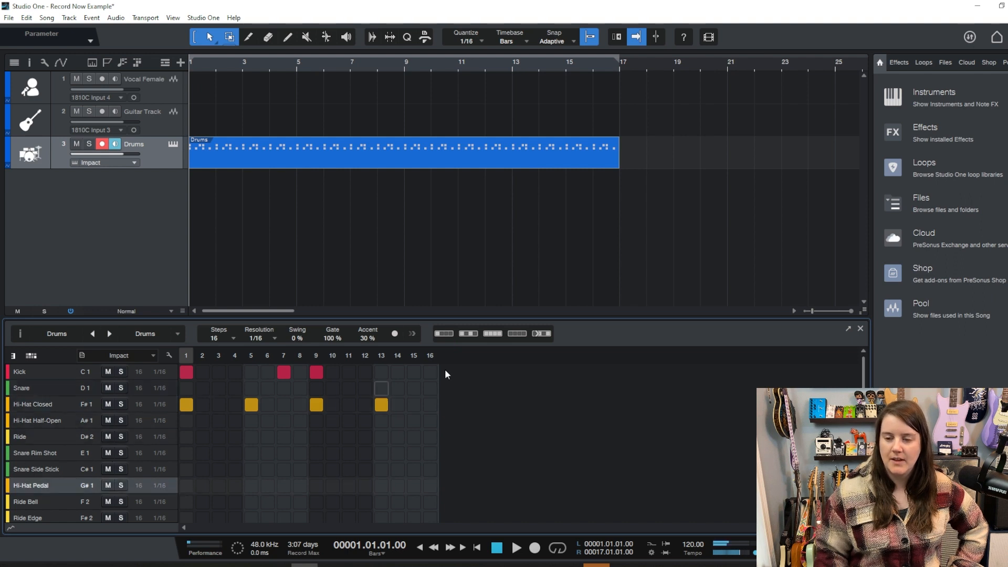
pyautogui.click(448, 335)
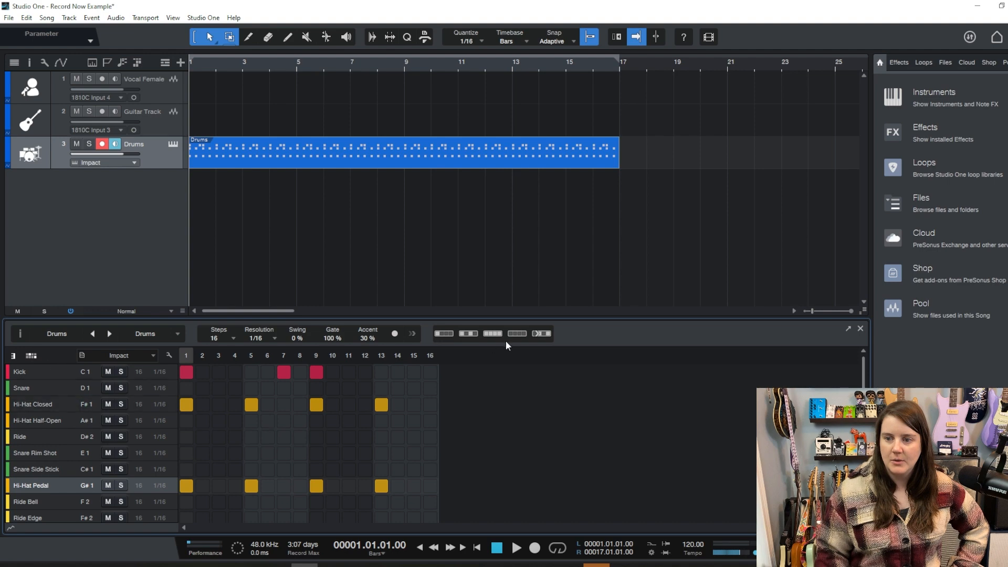
pyautogui.click(542, 333)
pyautogui.click(542, 333)
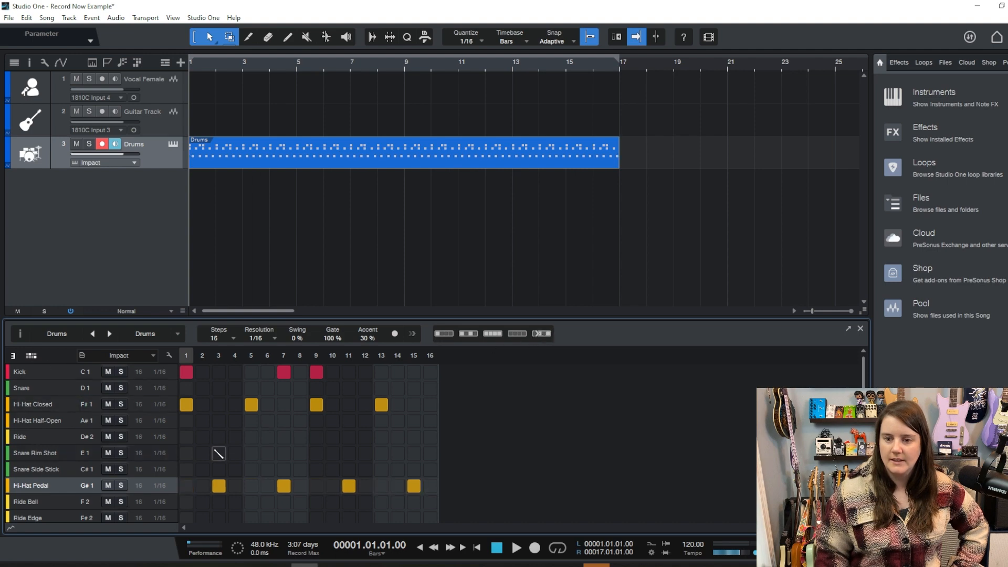
# Step: Program the Snare lane with hits on steps 5 and 13, and play the pattern briefly
pyautogui.click(252, 388)
pyautogui.click(382, 388)
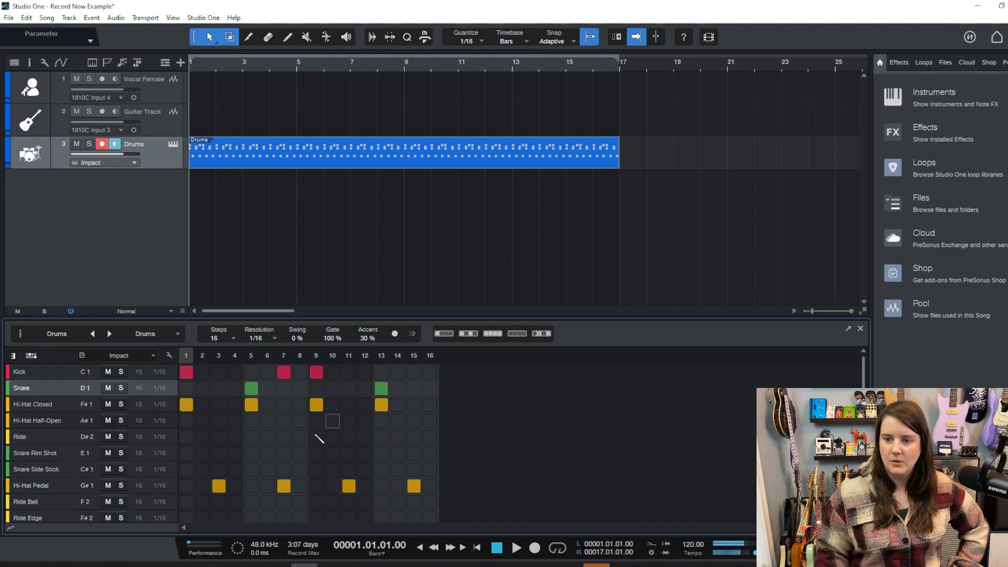
pyautogui.press('space')
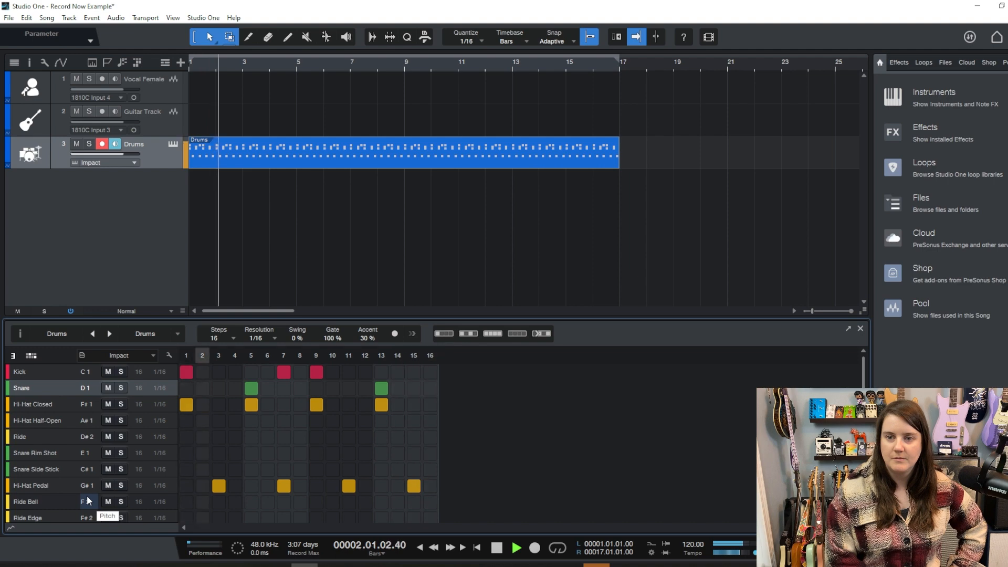
pyautogui.press('space')
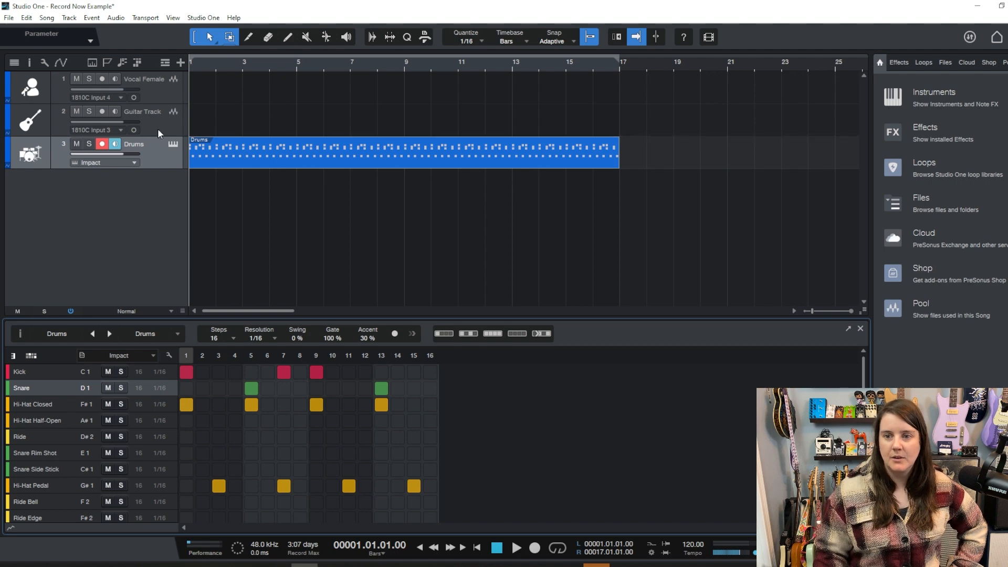
# Step: Show the mixing console, expand the Drums bus channel and inspect its Fat Channel insert
pyautogui.press('F3')
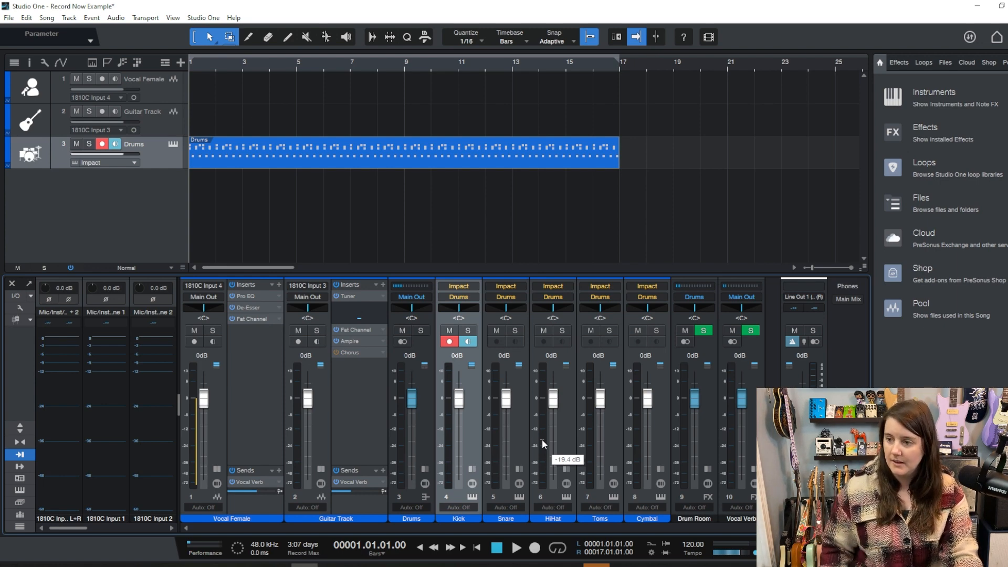
pyautogui.click(429, 346)
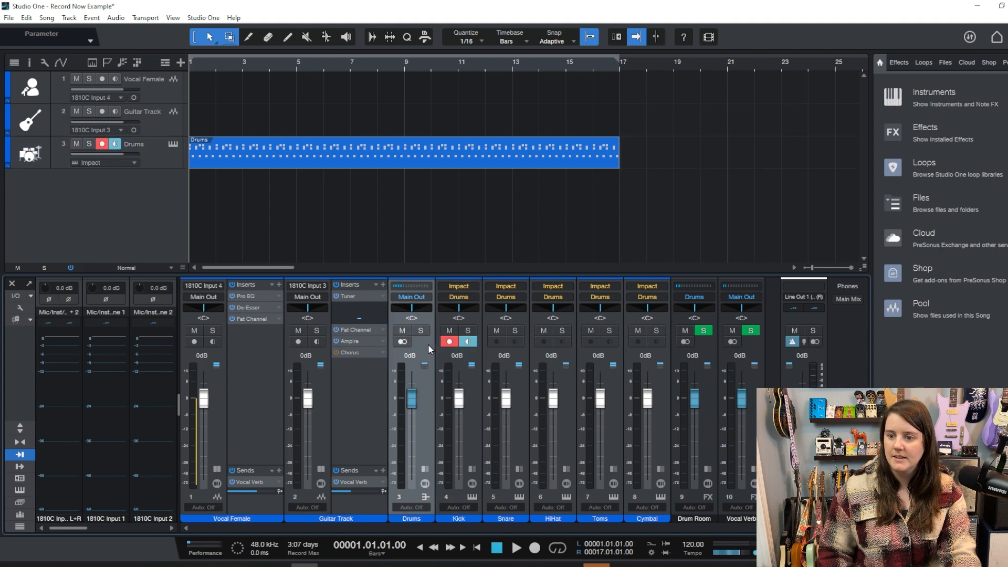
pyautogui.doubleClick(426, 347)
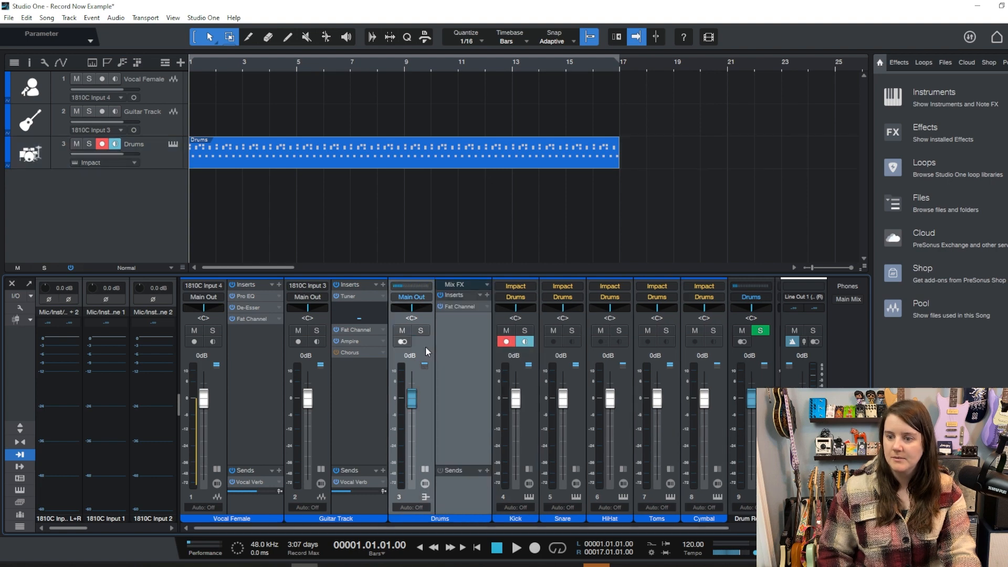
pyautogui.click(459, 307)
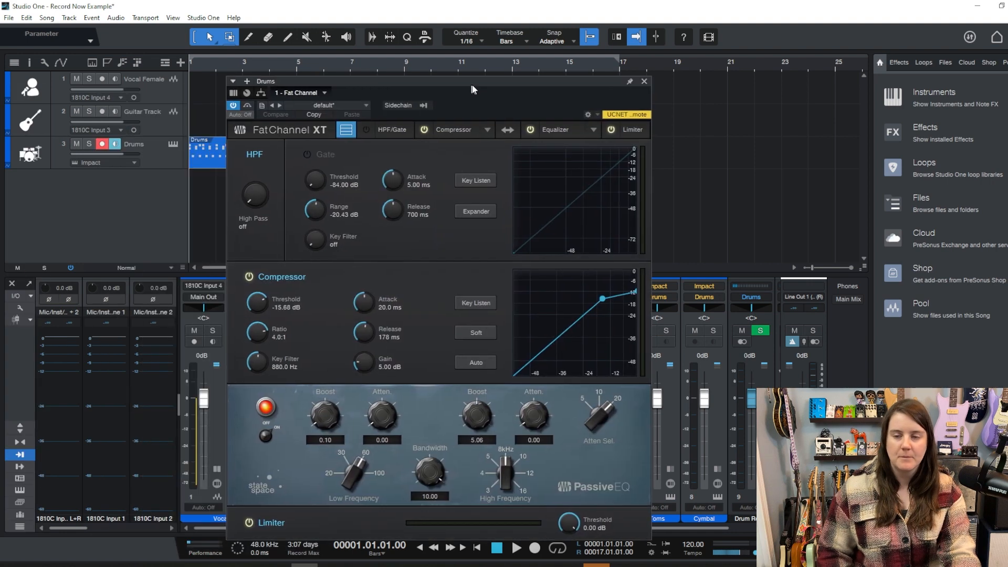
pyautogui.click(645, 82)
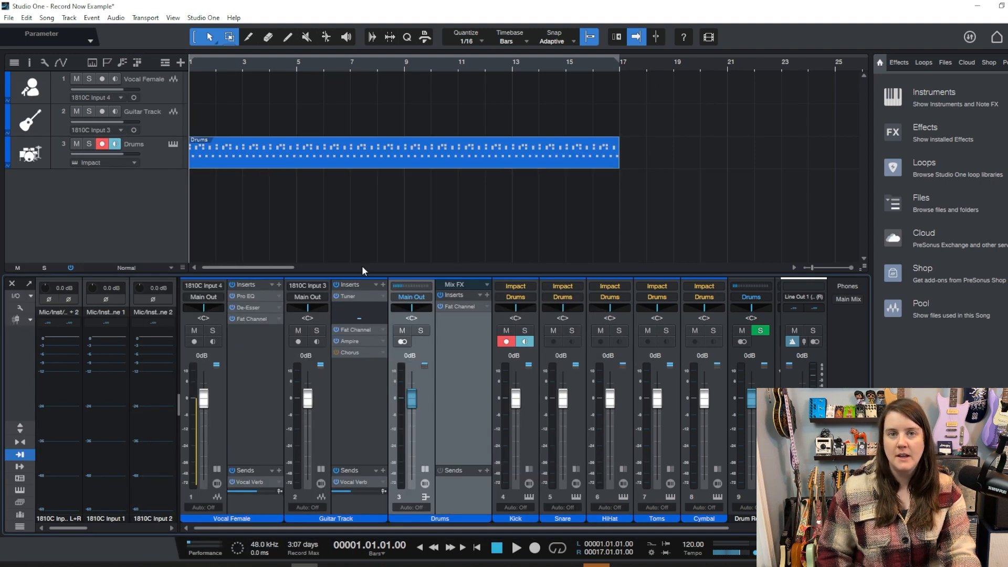
# Step: Expand the Kick channel to view its inserts and sends, and collapse it again
pyautogui.doubleClick(456, 337)
pyautogui.doubleClick(474, 354)
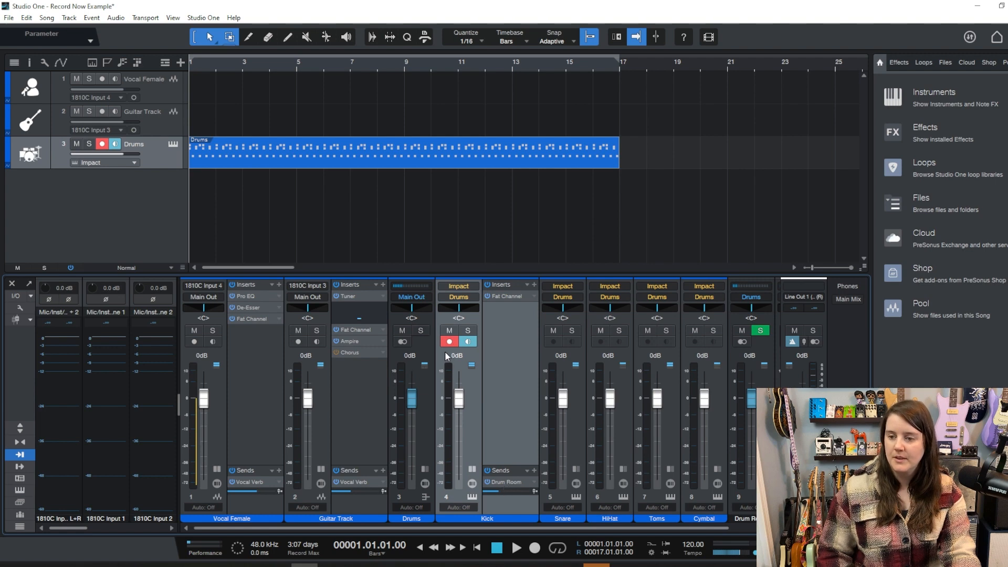
pyautogui.doubleClick(509, 344)
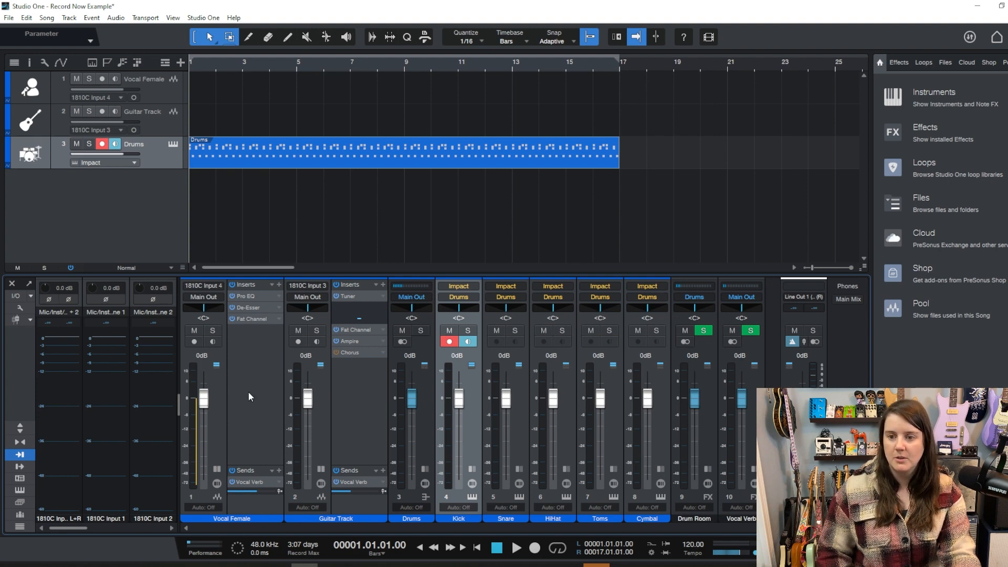
# Step: Enable input monitoring on Vocal Female and lower the Vocal Verb channel's volume to -1.0 dB
pyautogui.click(115, 78)
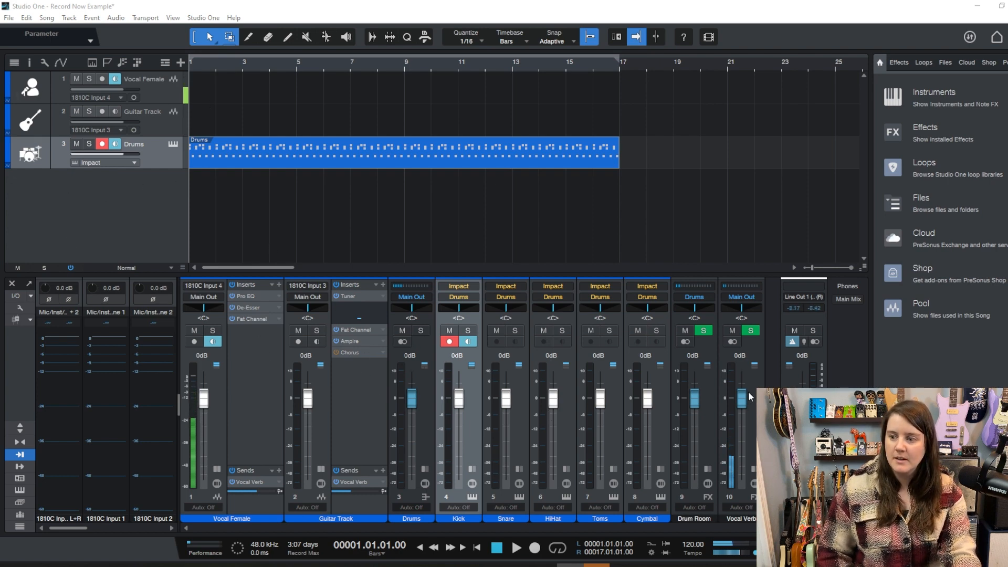
pyautogui.moveTo(743, 405)
pyautogui.mouseDown()
pyautogui.moveTo(749, 493)
pyautogui.moveTo(745, 410)
pyautogui.mouseUp()
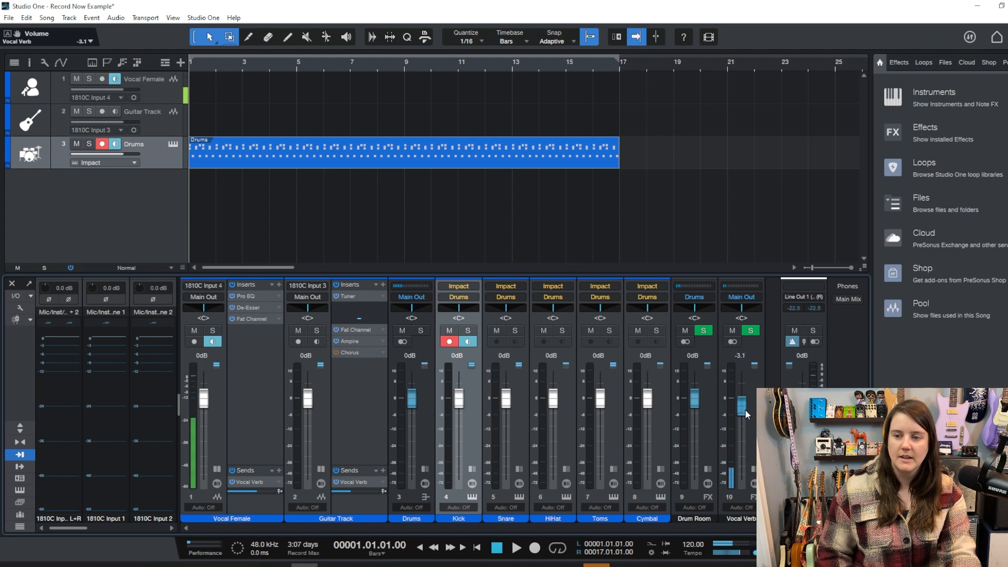
# Step: Set the Vocal Verb's Room Reverb to the S. Room type with a room size of 3.53 m
pyautogui.doubleClick(254, 481)
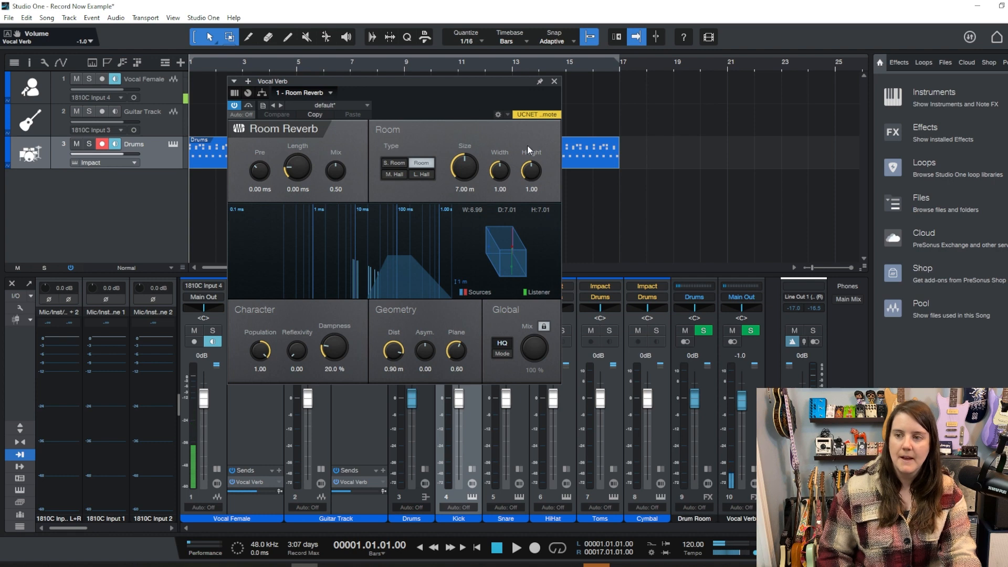
pyautogui.click(396, 161)
pyautogui.moveTo(464, 169); pyautogui.dragTo(464, 182)
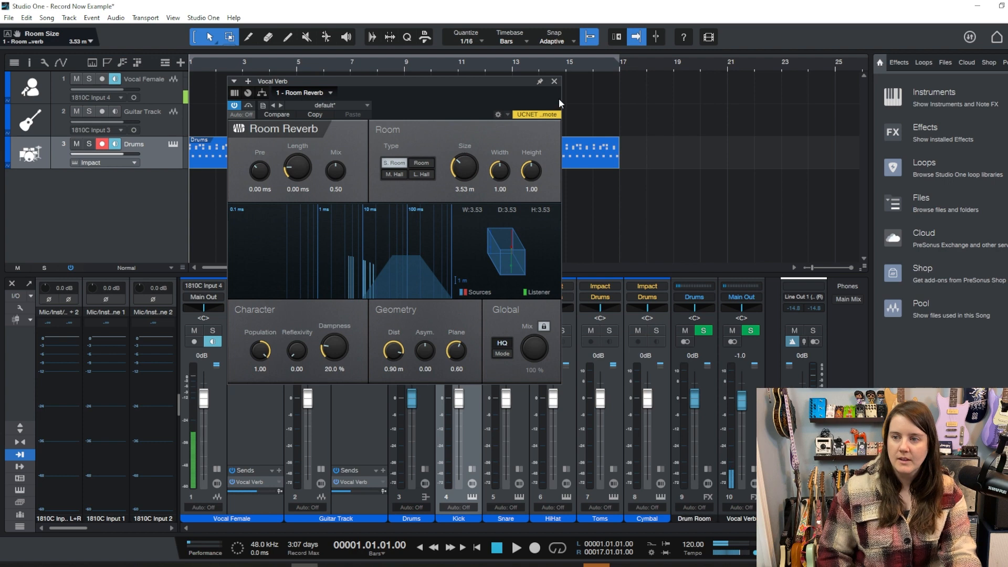
pyautogui.click(554, 81)
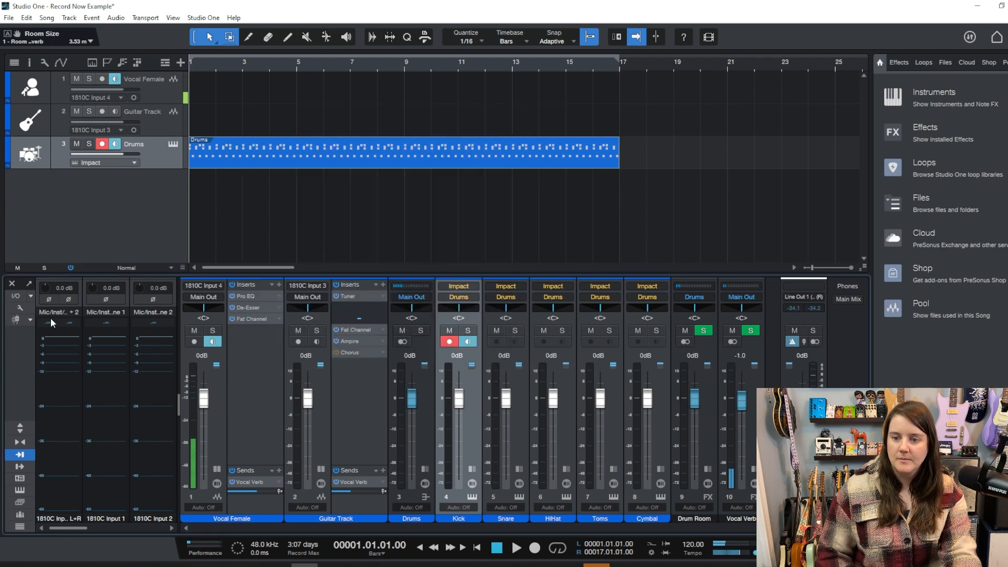
# Step: Load the Female Pop Vox preset in the Vocal Female channel's Pro EQ
pyautogui.click(257, 296)
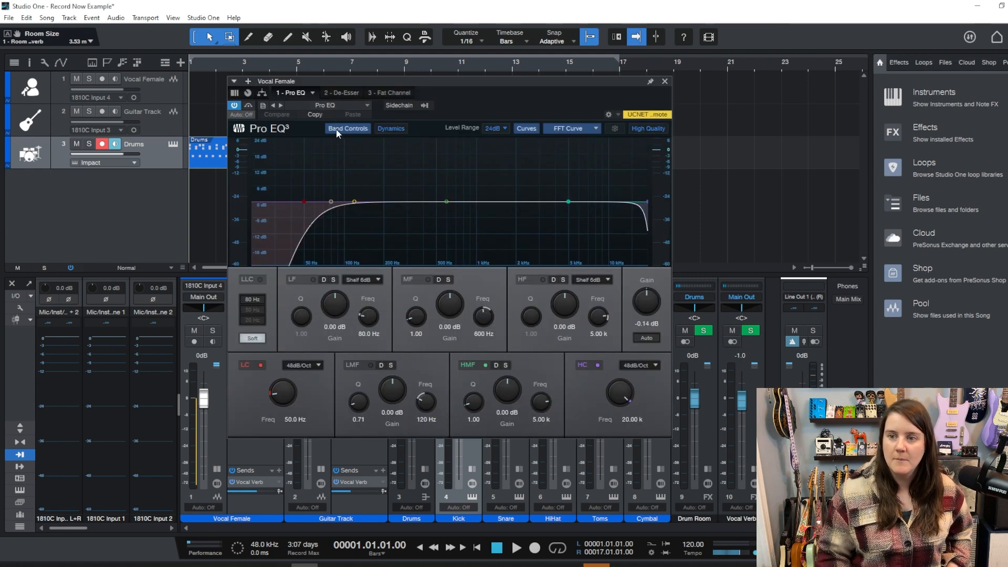
pyautogui.click(335, 108)
pyautogui.click(330, 177)
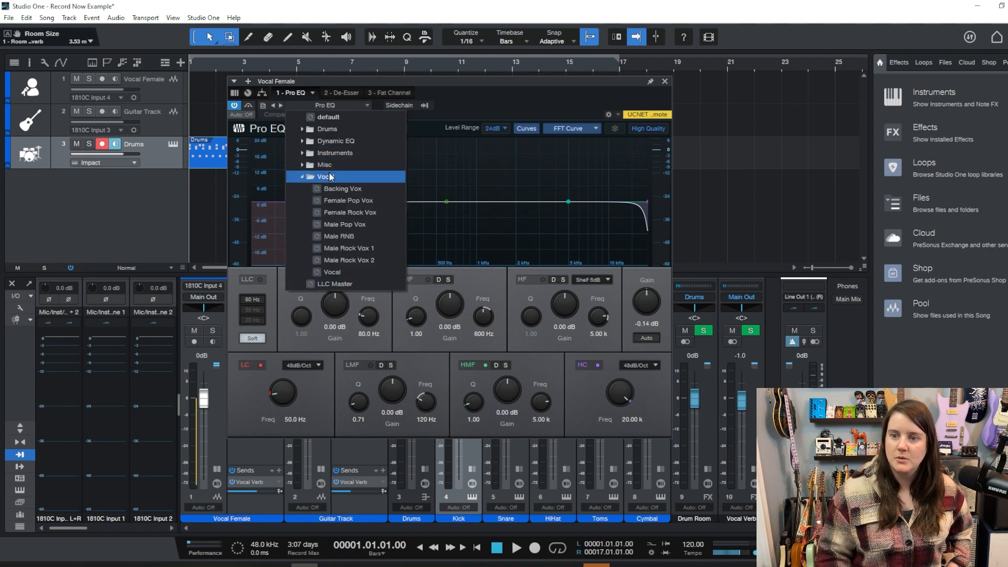
pyautogui.click(372, 201)
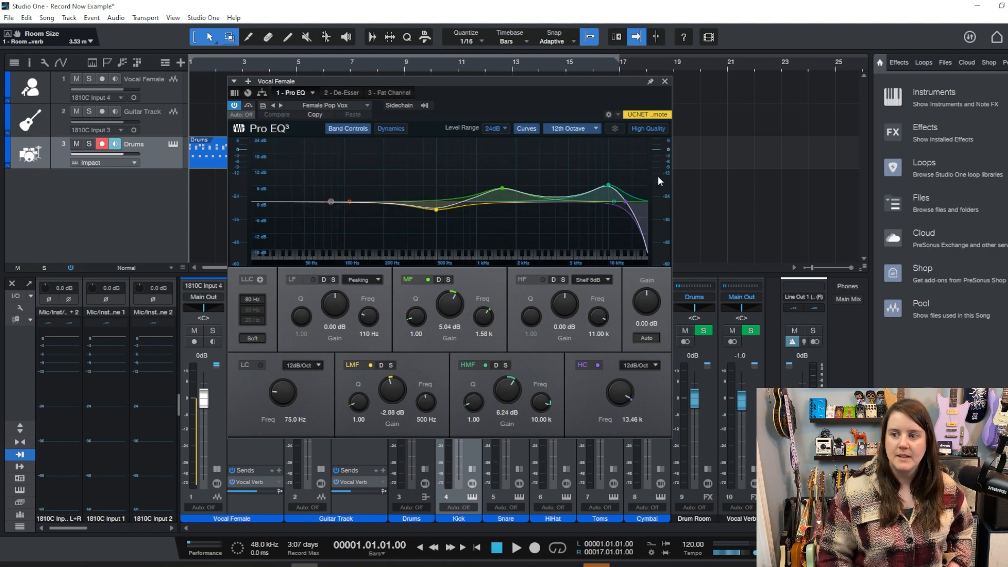
# Step: Solo the EQ's MF band briefly, narrow its Q to 24.00 and move it to 1.67 kHz with 1.79 dB gain
pyautogui.click(449, 280)
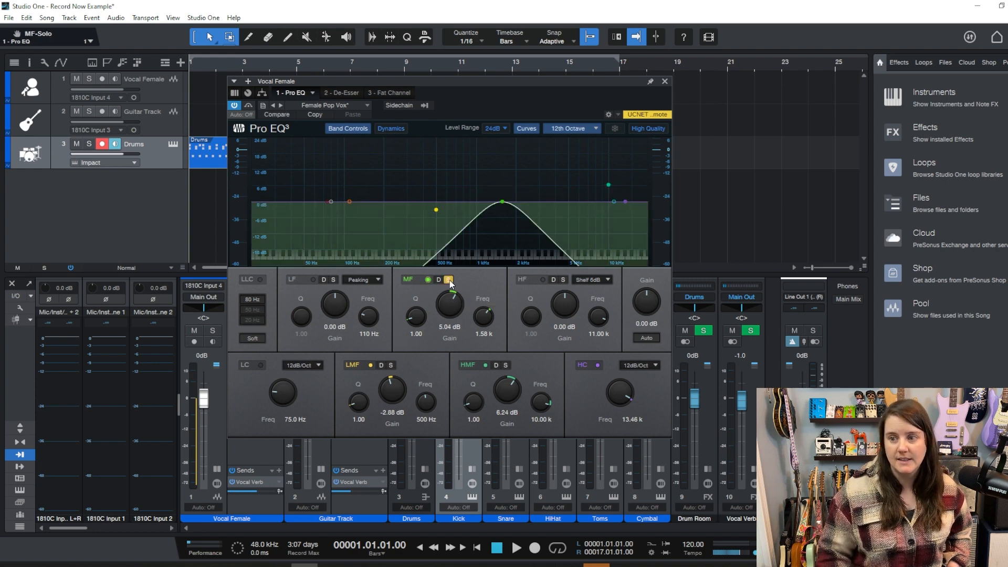
pyautogui.click(450, 280)
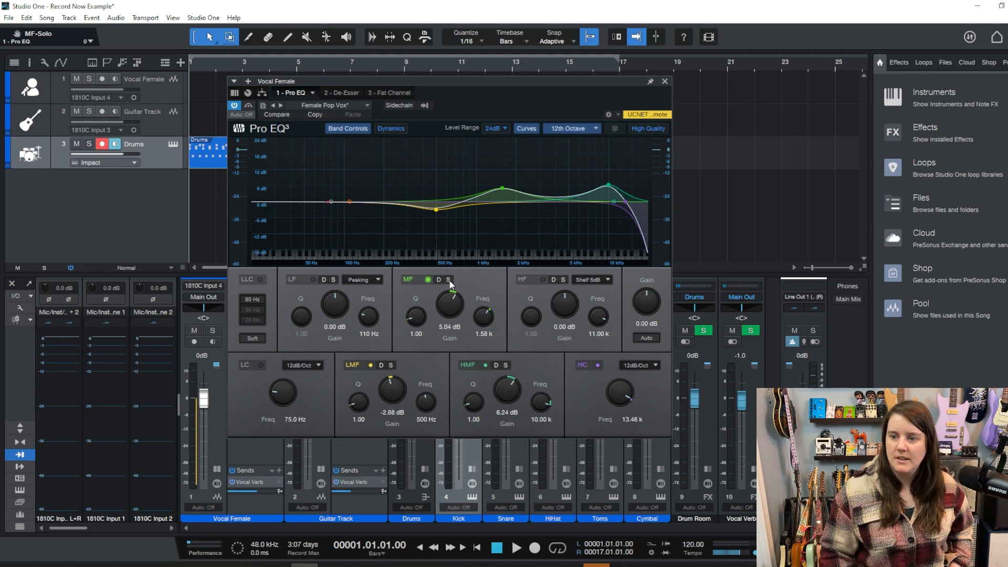
pyautogui.moveTo(422, 317); pyautogui.dragTo(464, 297)
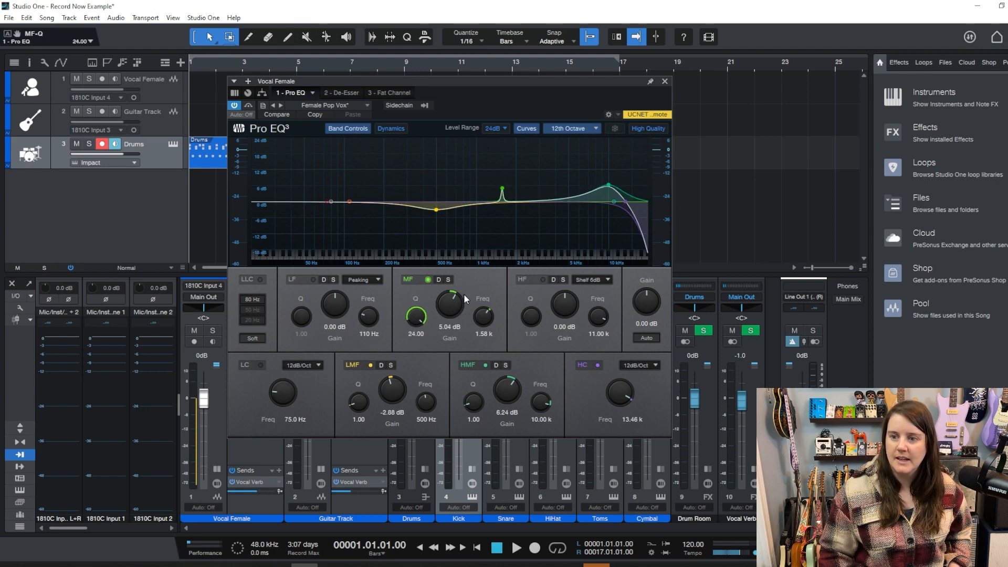
pyautogui.moveTo(502, 188)
pyautogui.mouseDown()
pyautogui.moveTo(505, 136)
pyautogui.moveTo(562, 137)
pyautogui.moveTo(545, 133)
pyautogui.moveTo(562, 242)
pyautogui.moveTo(533, 157)
pyautogui.moveTo(490, 207)
pyautogui.moveTo(507, 201)
pyautogui.mouseUp()
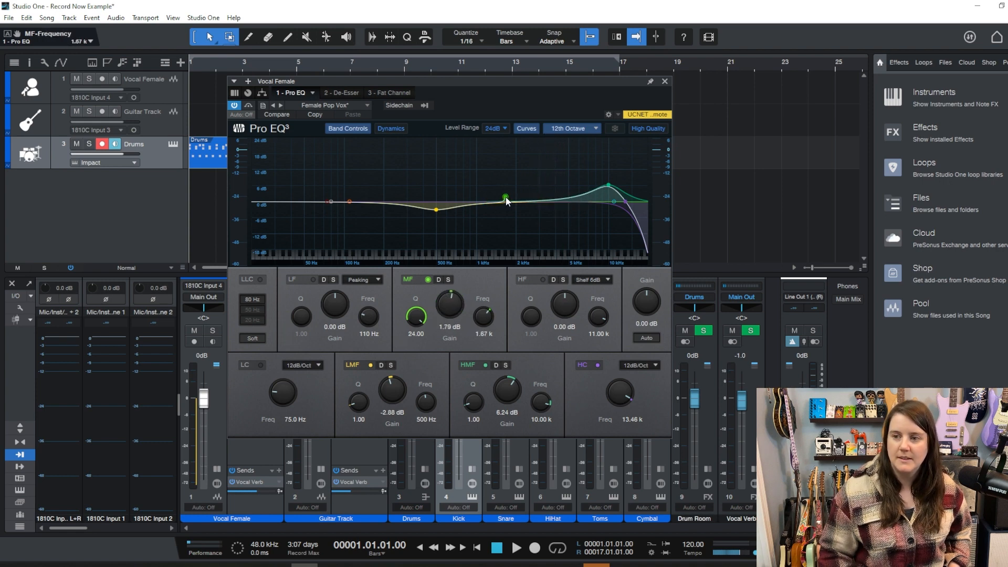
# Step: Move the MF band to 1.91 kHz while it is soloed, and reduce its Q to 15.85 with solo off
pyautogui.click(449, 280)
pyautogui.moveTo(506, 202)
pyautogui.mouseDown()
pyautogui.moveTo(586, 201)
pyautogui.moveTo(513, 201)
pyautogui.mouseUp()
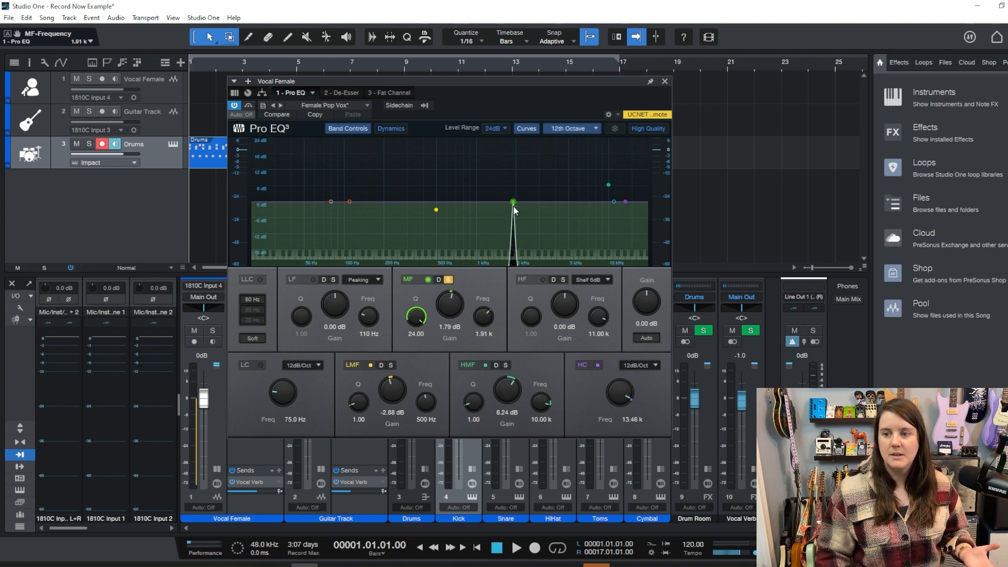
pyautogui.click(449, 279)
pyautogui.moveTo(417, 316); pyautogui.dragTo(414, 340)
# Step: Discard the EQ band edits by reloading the Female Pop Vox preset, and close the Pro EQ
pyautogui.click(316, 105)
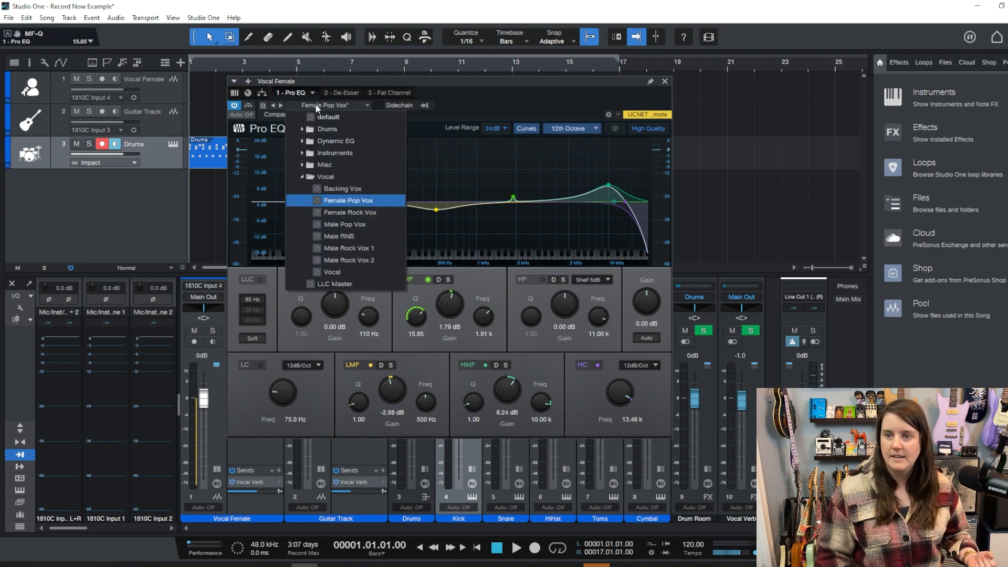
pyautogui.click(345, 200)
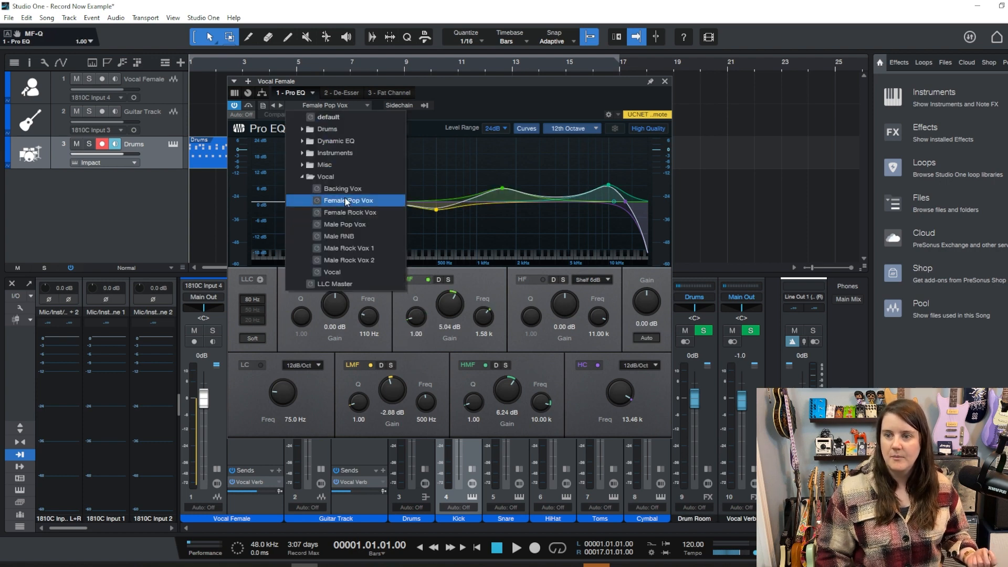
pyautogui.click(535, 349)
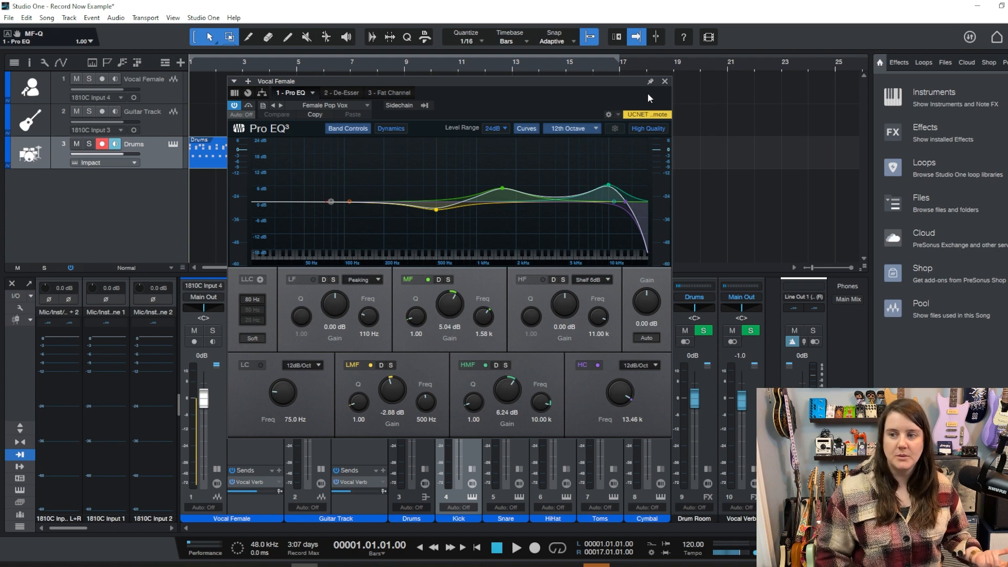
pyautogui.click(663, 82)
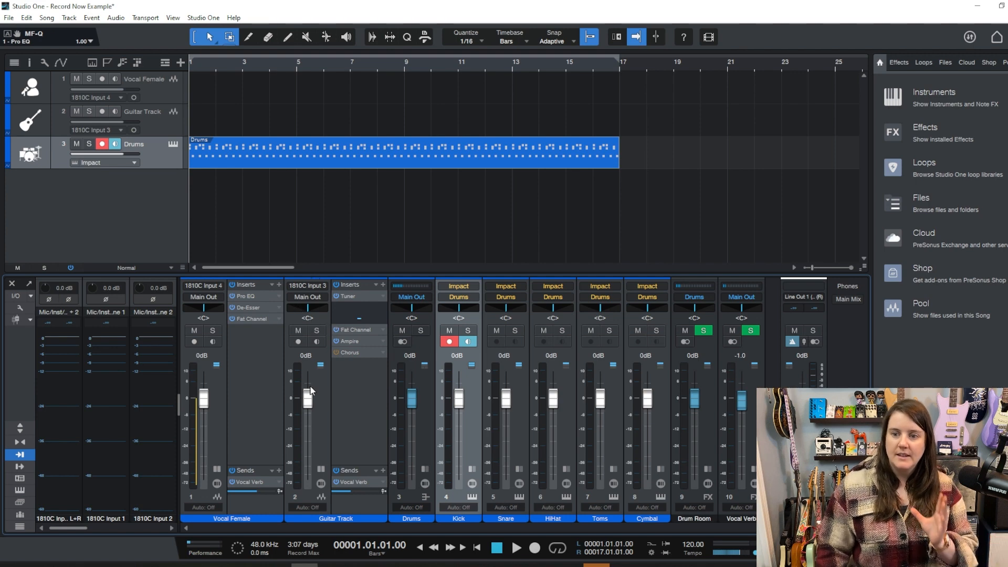
# Step: In the Vocal Female De-Esser, try Listen mode on and off and set S-Reduction to -13.80 dB
pyautogui.click(248, 307)
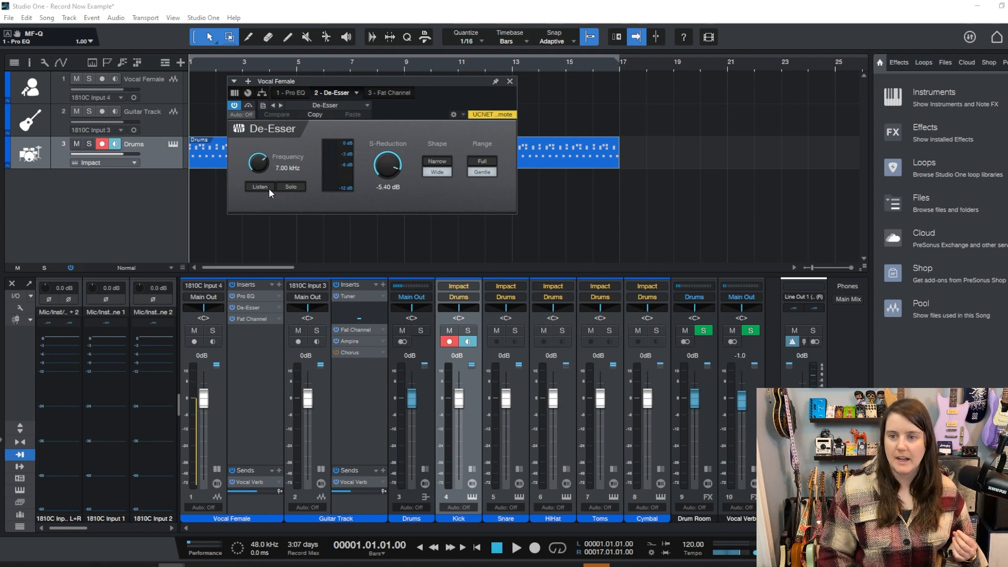
pyautogui.click(266, 187)
pyautogui.click(266, 187)
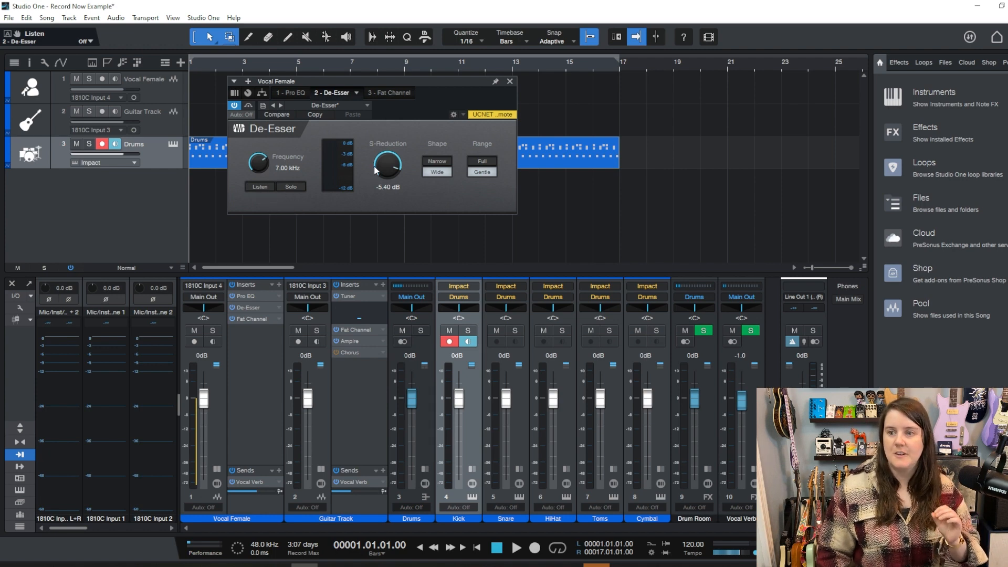
pyautogui.moveTo(376, 168)
pyautogui.mouseDown()
pyautogui.moveTo(377, 207)
pyautogui.moveTo(379, 179)
pyautogui.mouseUp()
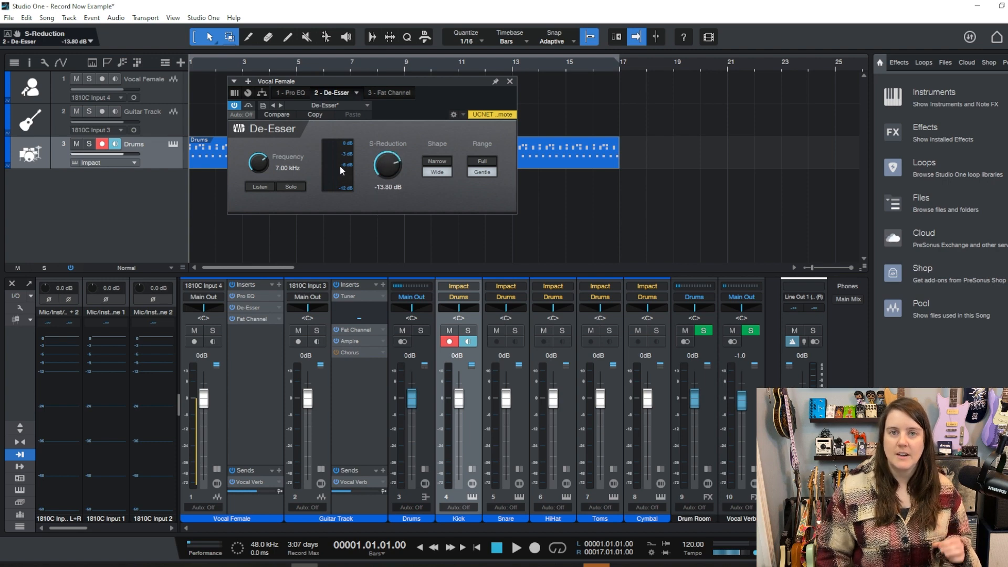
pyautogui.click(509, 82)
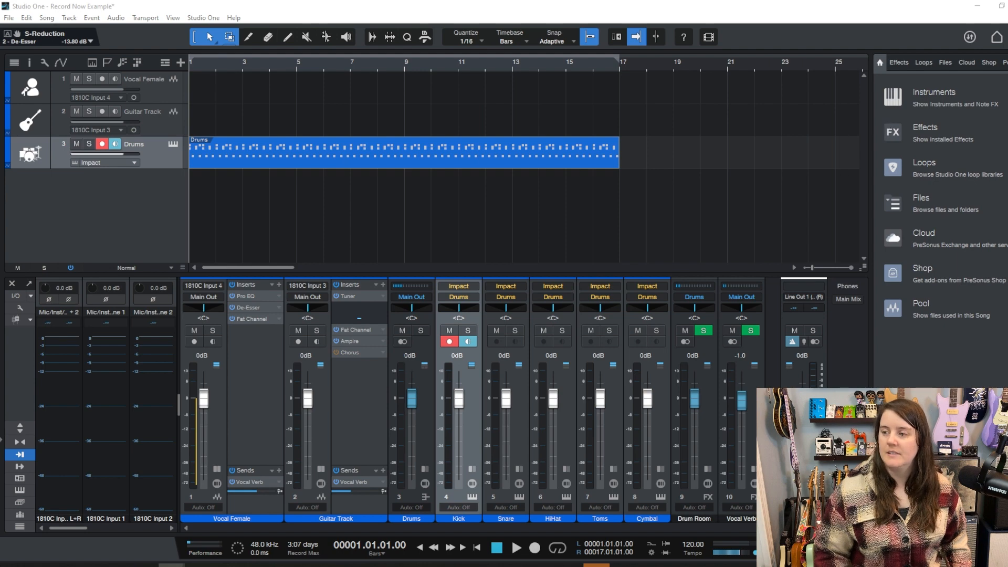
# Step: Search the effects for "vocoder" and add the Vocoder plug-in to the Vocal Female track
pyautogui.click(922, 132)
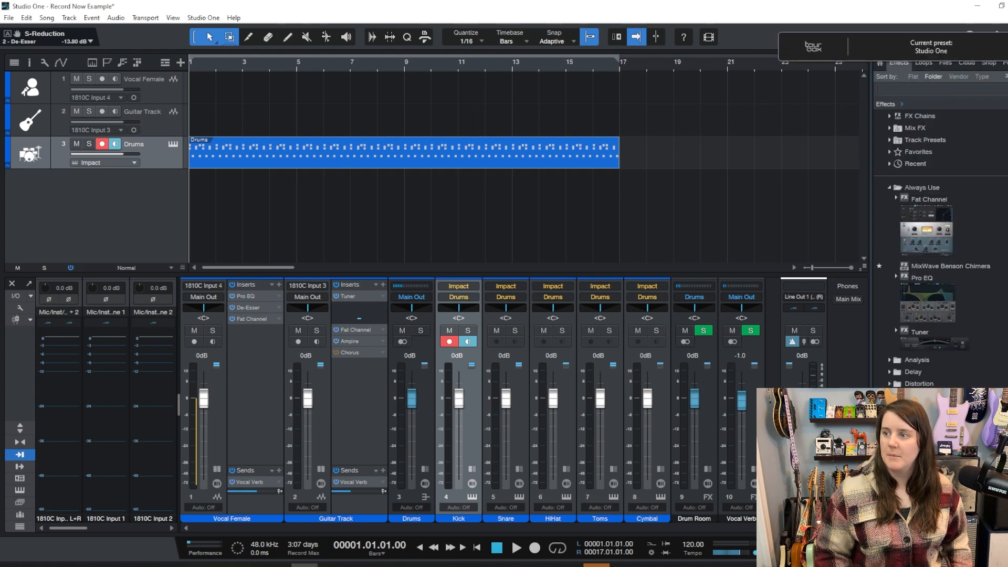
pyautogui.write('vo')
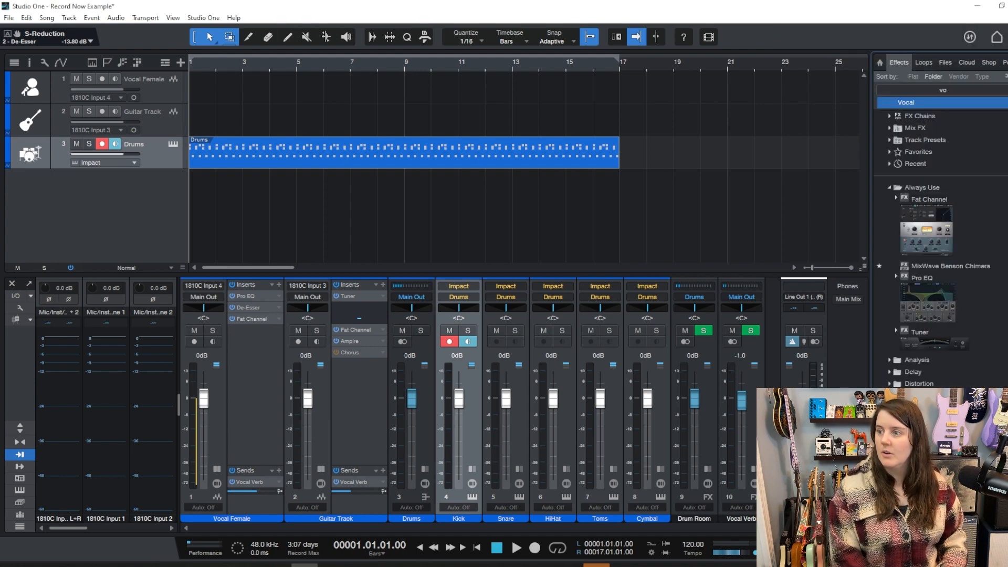
pyautogui.write('coder')
pyautogui.press('Return')
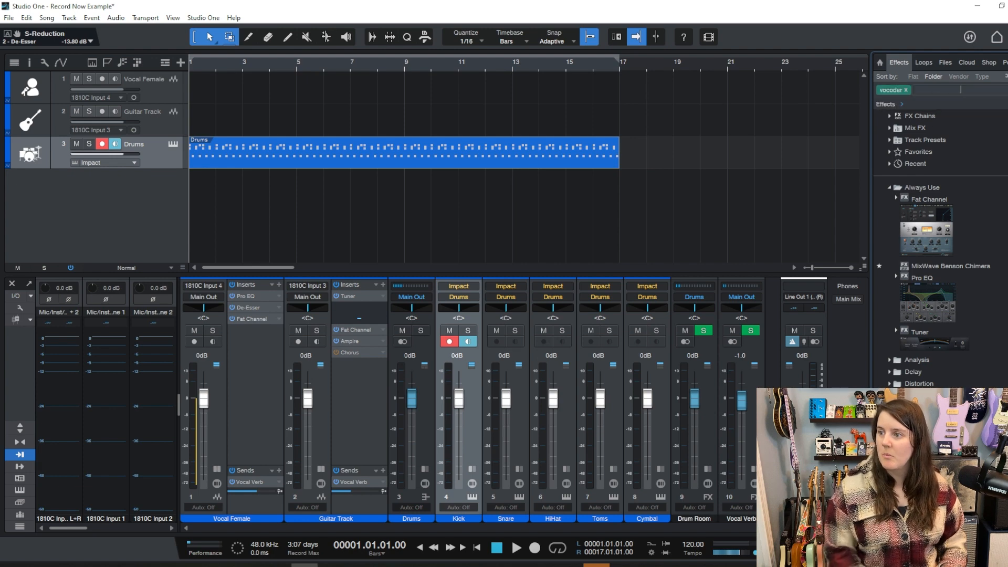
pyautogui.moveTo(960, 146); pyautogui.dragTo(214, 76)
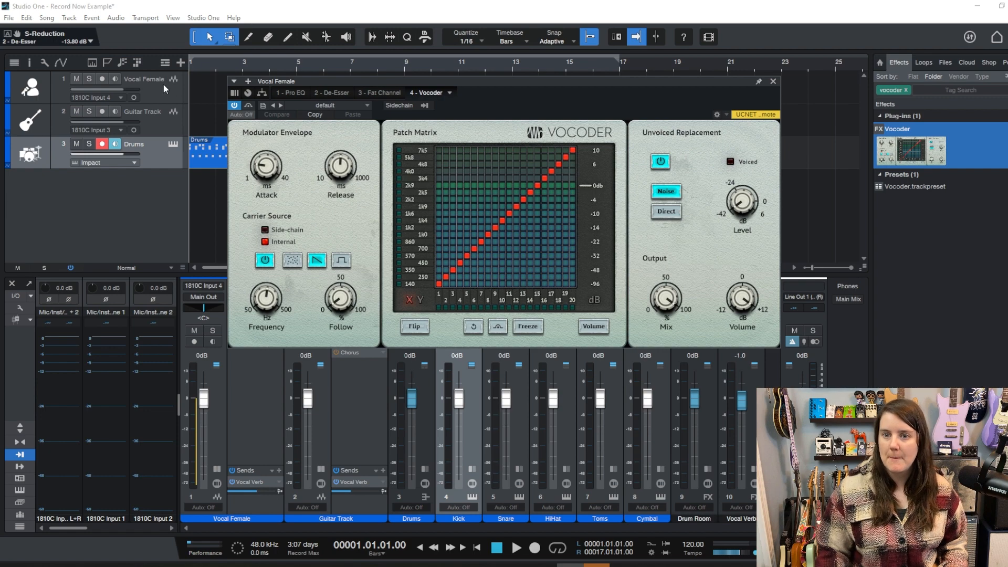
# Step: Monitor the Vocal Female track while auditioning the XMasTree and Robodog presets of the Vocoder, and switch the track's monitoring off
pyautogui.click(114, 79)
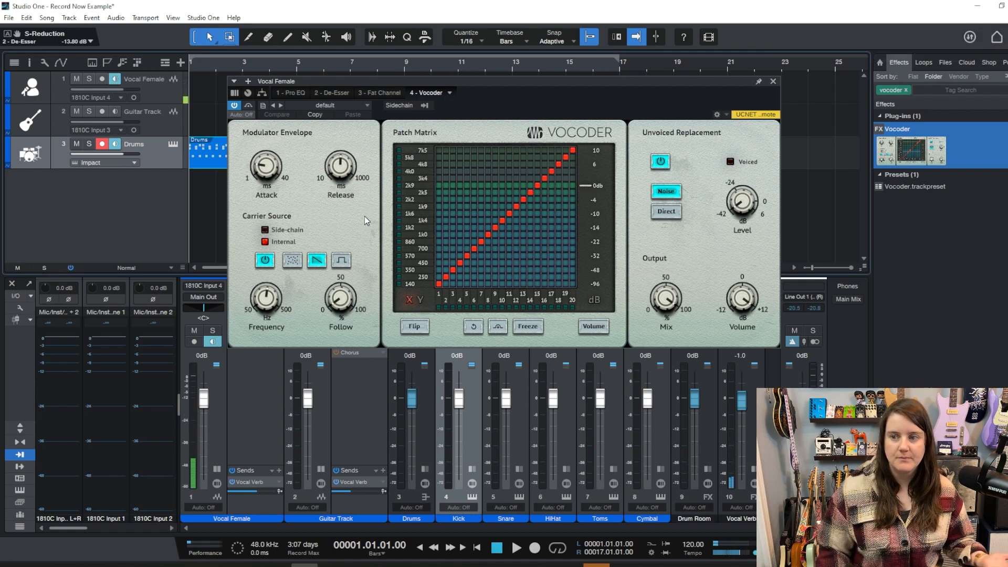
pyautogui.click(346, 105)
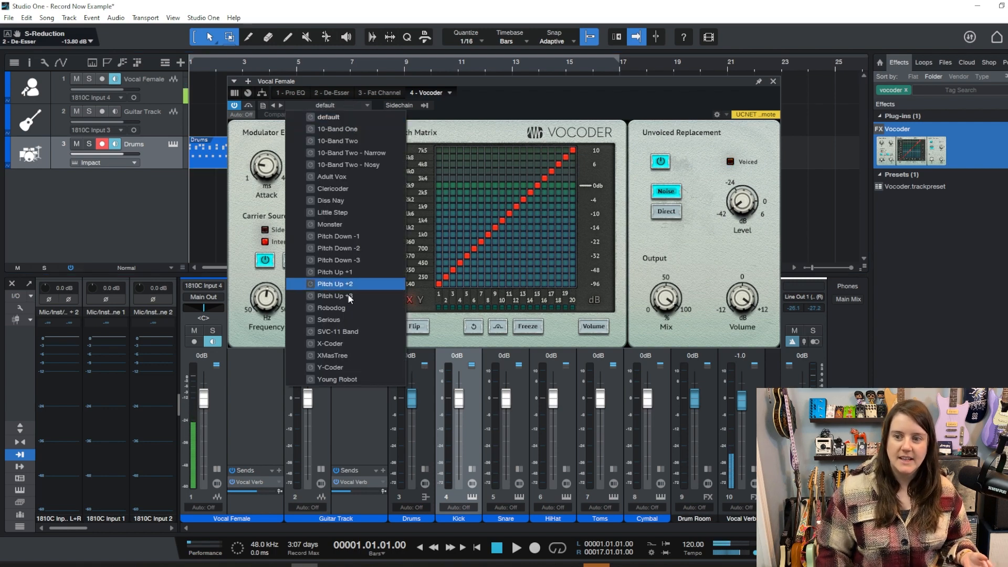
pyautogui.click(345, 355)
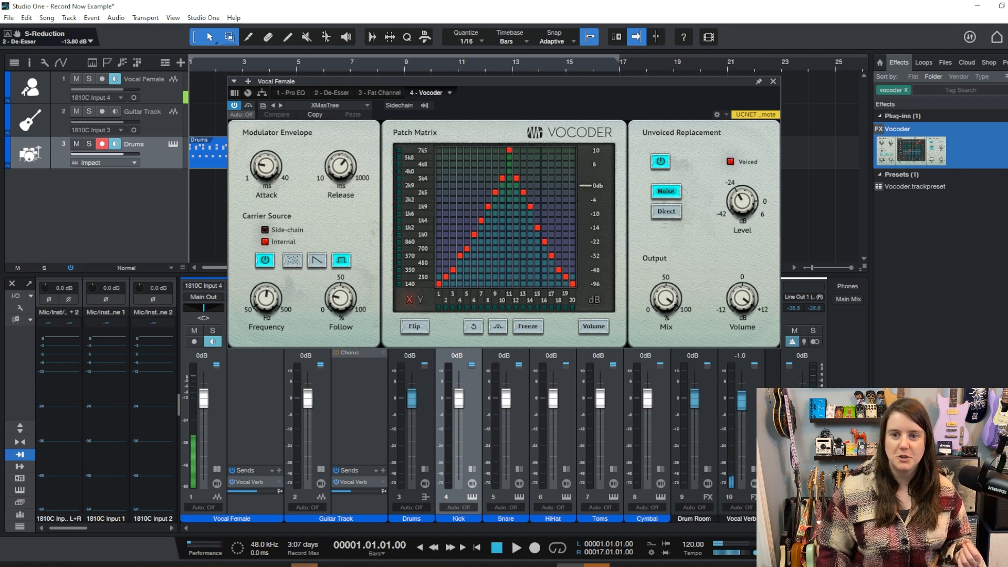
pyautogui.click(306, 104)
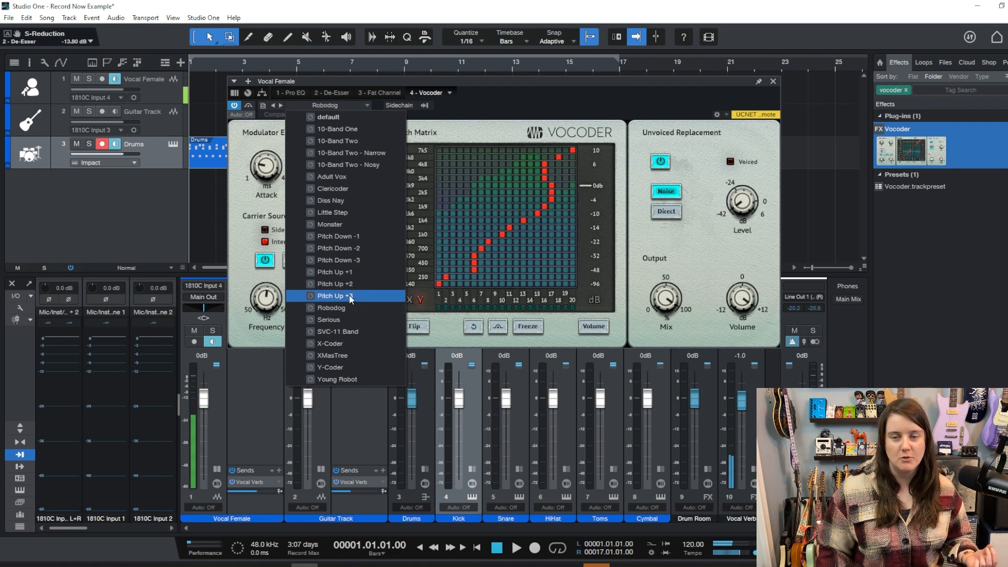
pyautogui.click(115, 80)
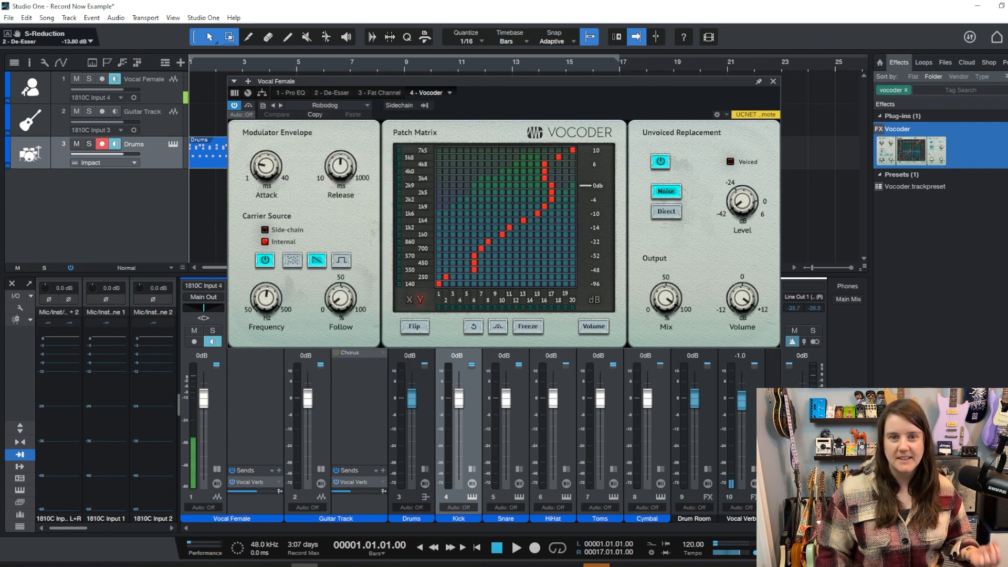
pyautogui.click(117, 80)
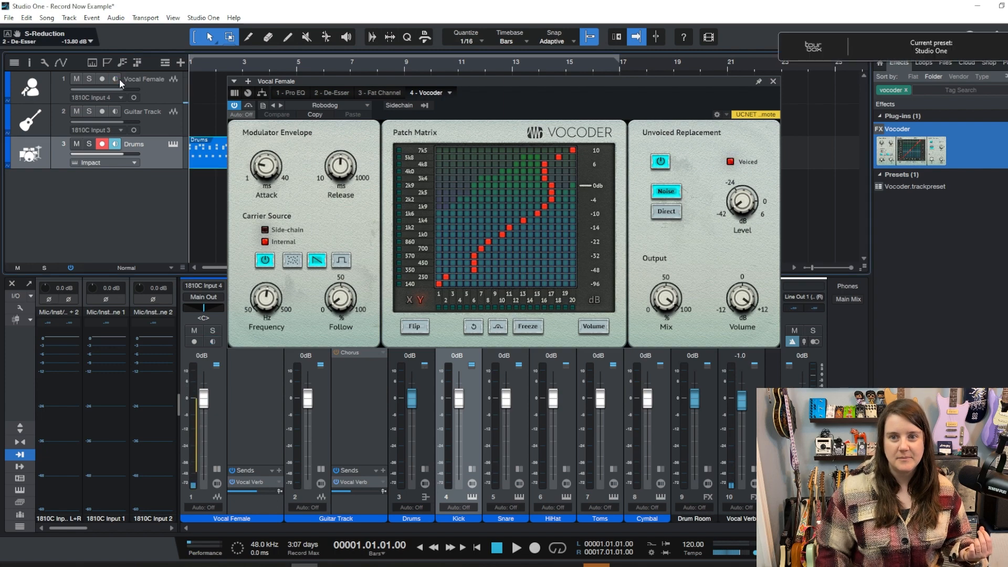
# Step: Close the Vocoder window and remove the Vocoder from the Vocal Female inserts
pyautogui.click(774, 83)
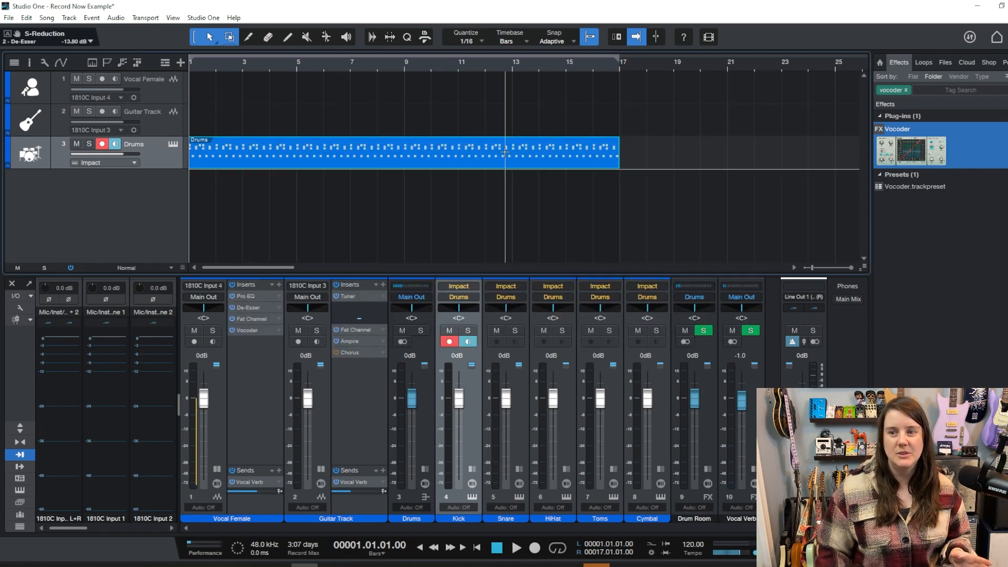
pyautogui.rightClick(257, 330)
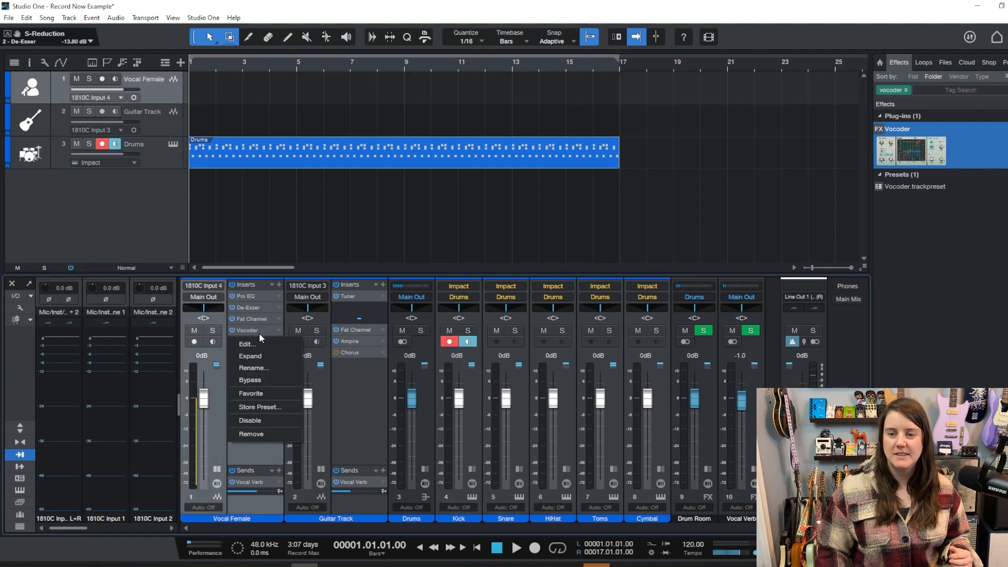
pyautogui.click(263, 434)
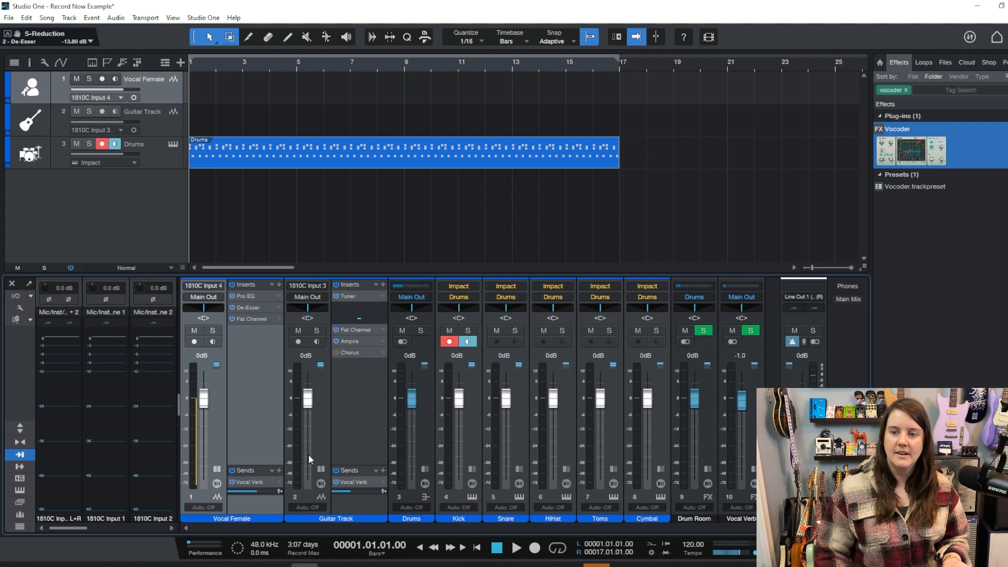
# Step: Expand Ampire in the Guitar Track inserts, set its cabinet to 4x10 American, and check it in the Ampire editor before closing it
pyautogui.click(381, 341)
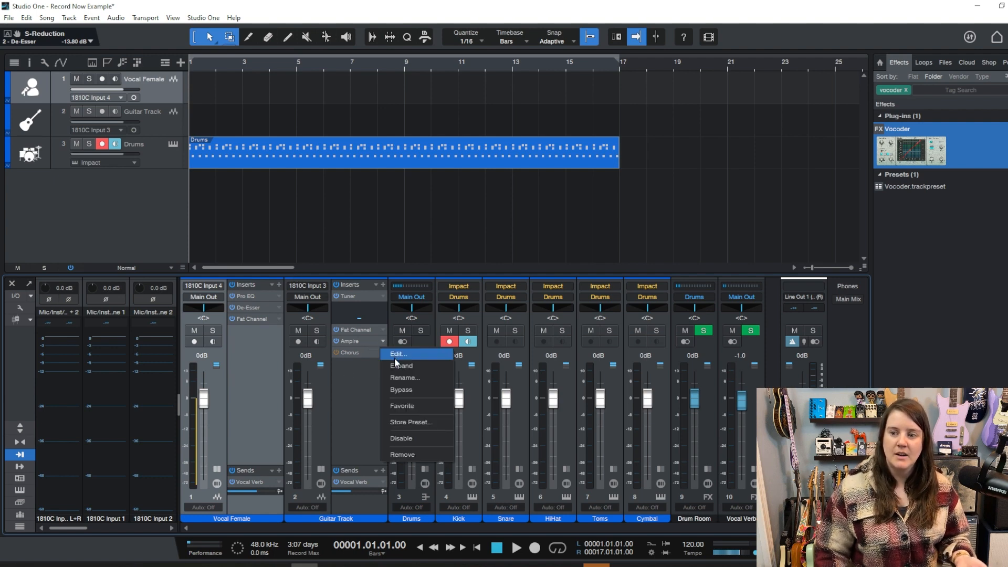
pyautogui.click(393, 357)
pyautogui.click(382, 397)
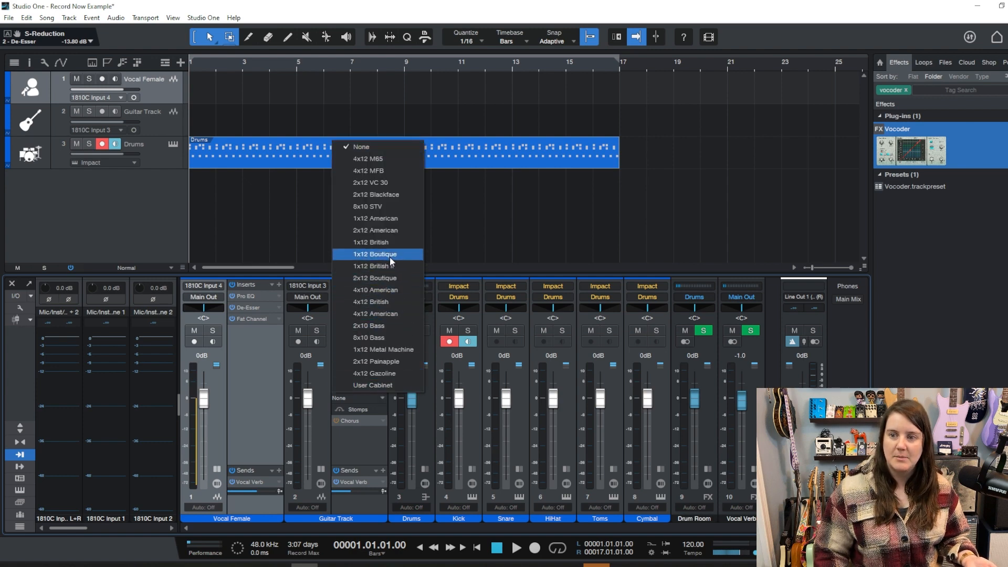
pyautogui.click(402, 290)
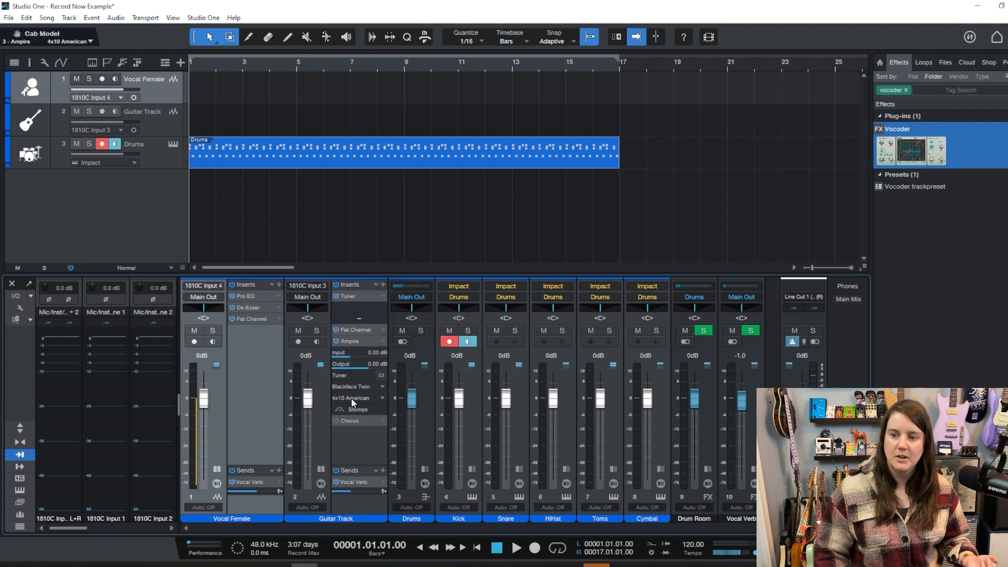
pyautogui.click(353, 342)
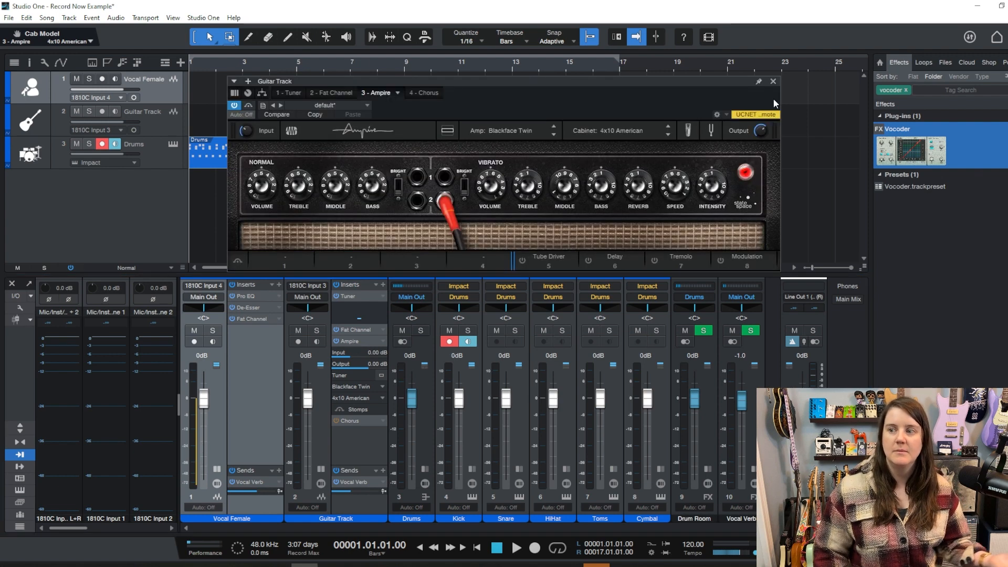
pyautogui.click(773, 82)
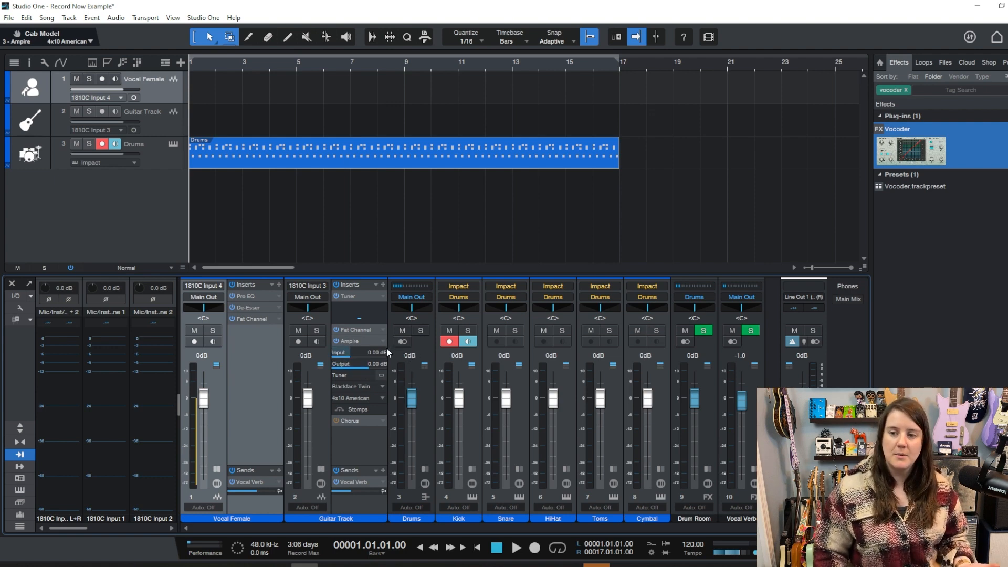
# Step: Replace Ampire on the Guitar Track with MixWave Benson Chimera from the Always Use effects folder, placed between Fat Channel and Chorus
pyautogui.rightClick(368, 340)
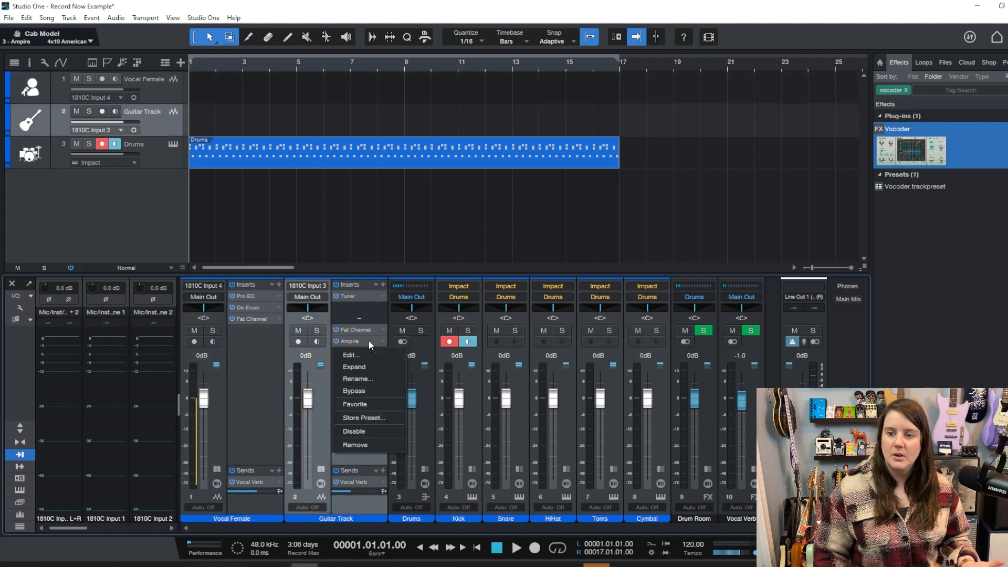
pyautogui.click(370, 445)
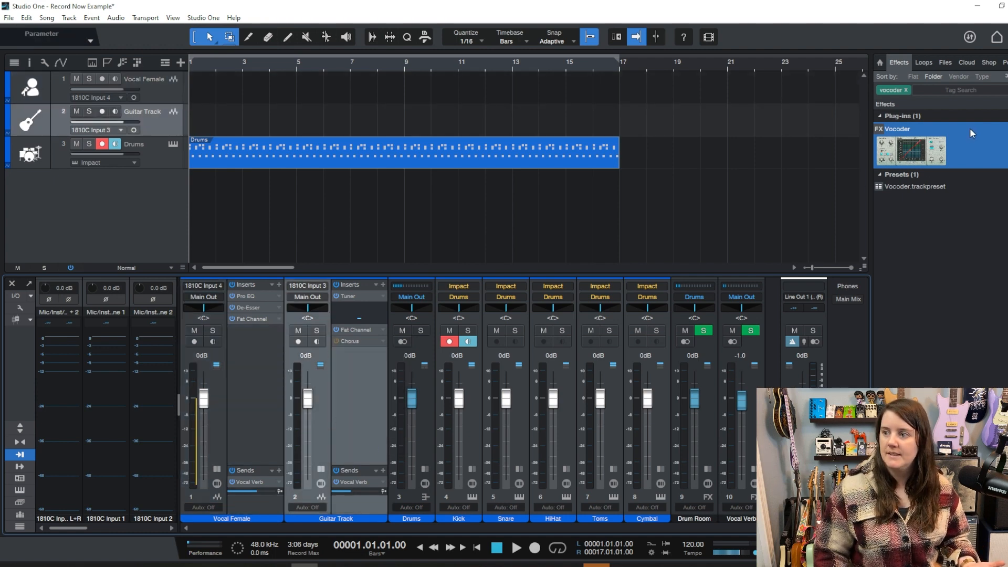
pyautogui.click(906, 89)
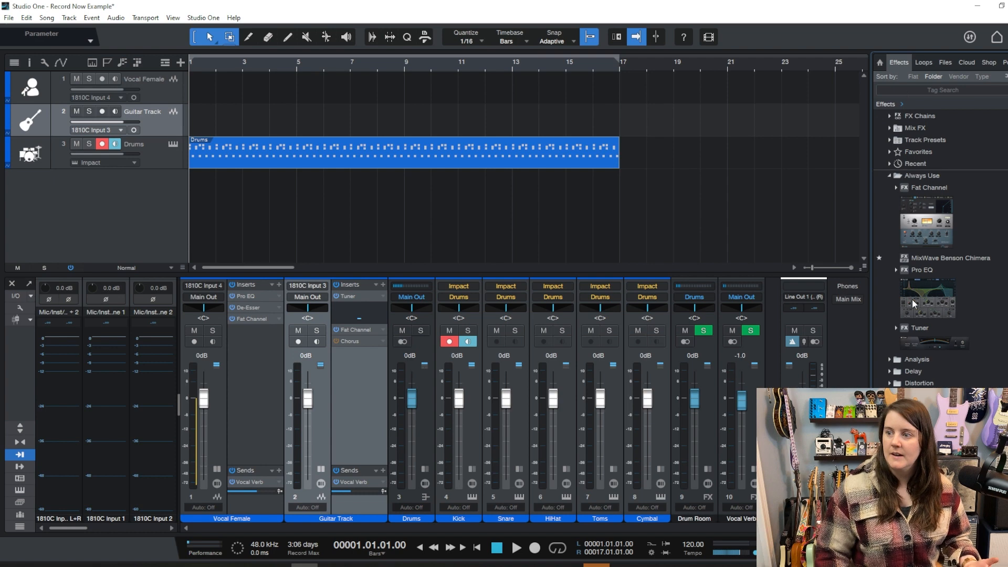
pyautogui.click(889, 175)
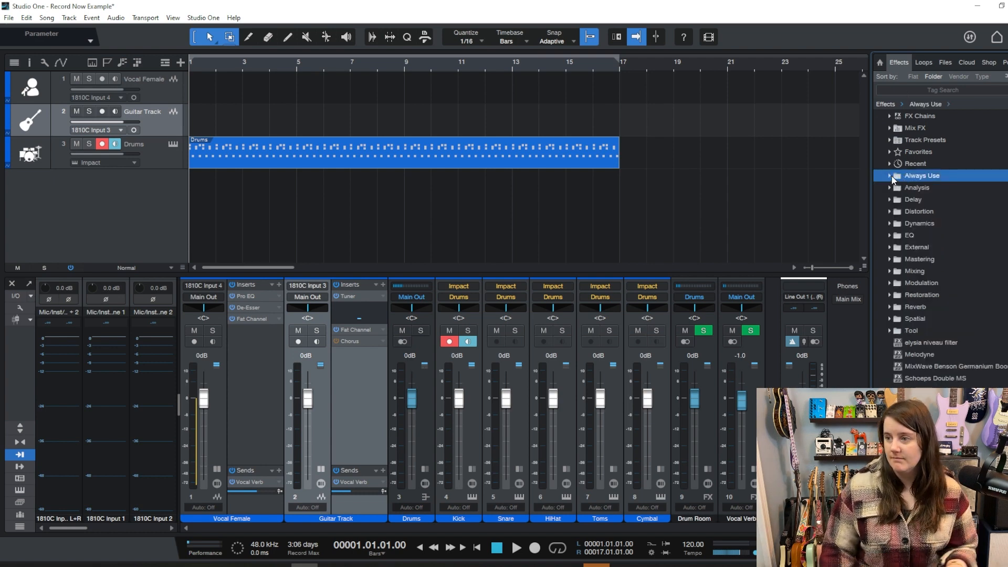
pyautogui.click(889, 176)
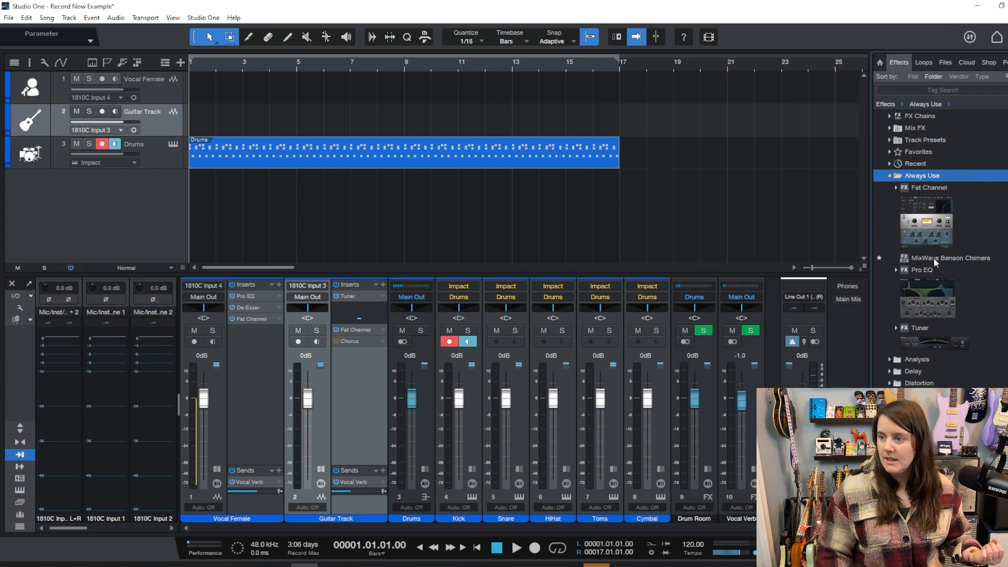
pyautogui.moveTo(932, 258); pyautogui.dragTo(368, 336)
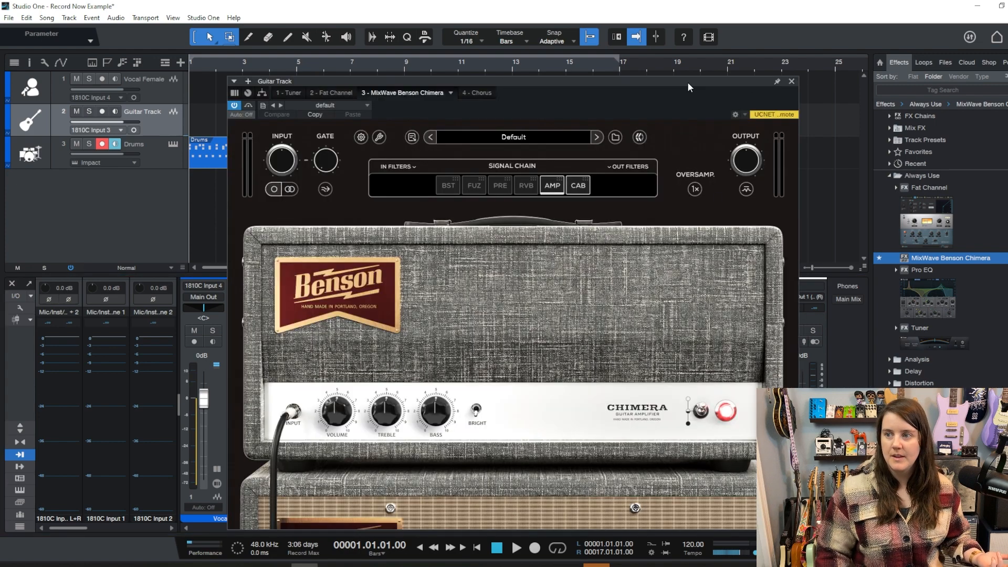
# Step: Turn on the Tall Bird reverb in the Benson Chimera signal chain and return to the amp view
pyautogui.moveTo(689, 84); pyautogui.dragTo(676, 42)
pyautogui.click(543, 147)
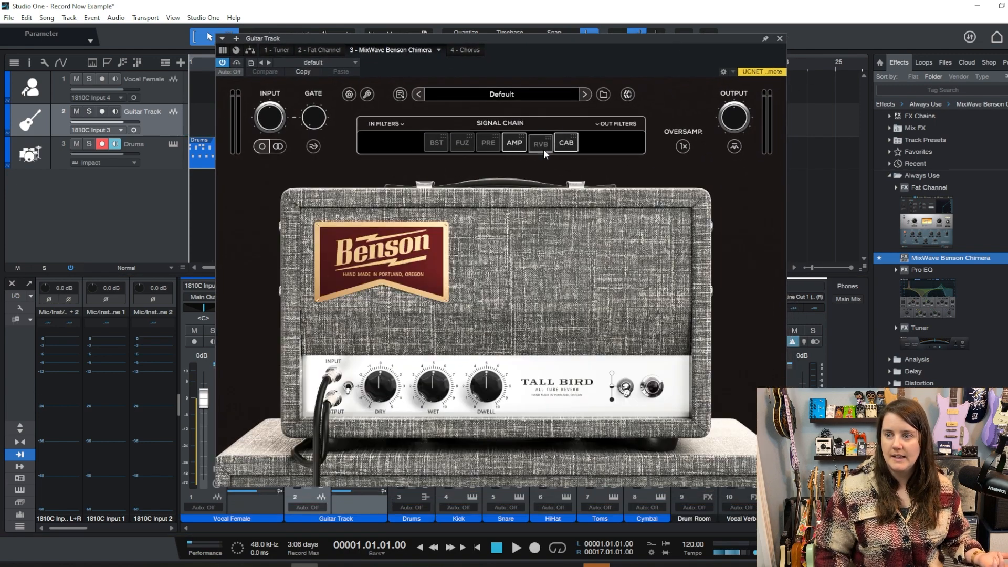
pyautogui.click(545, 149)
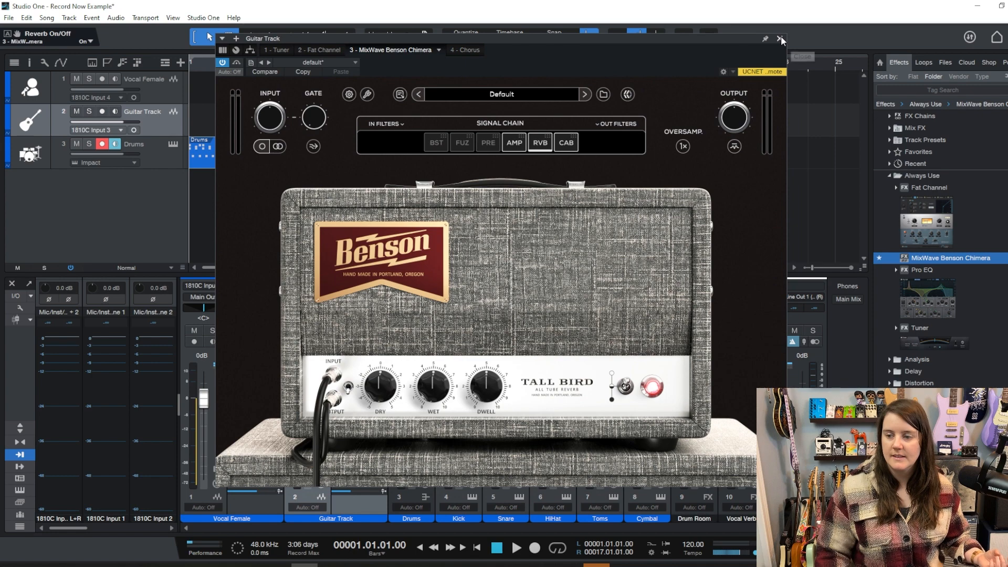
pyautogui.click(519, 145)
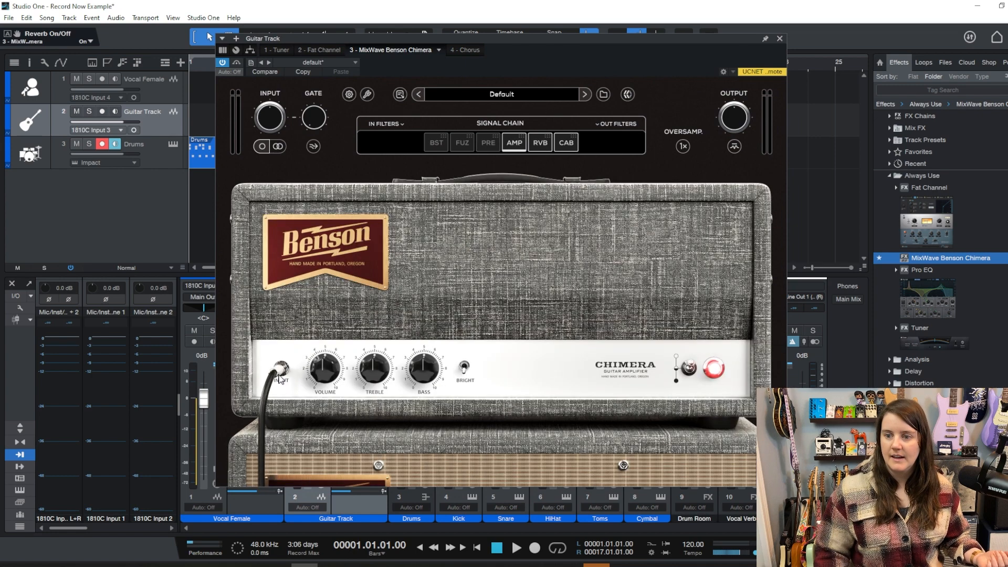
# Step: Turn on the Germanium Fuzz pedal, set its Impedance to 7.800 and Gain to 6.480, and close the plug-in window
pyautogui.click(456, 143)
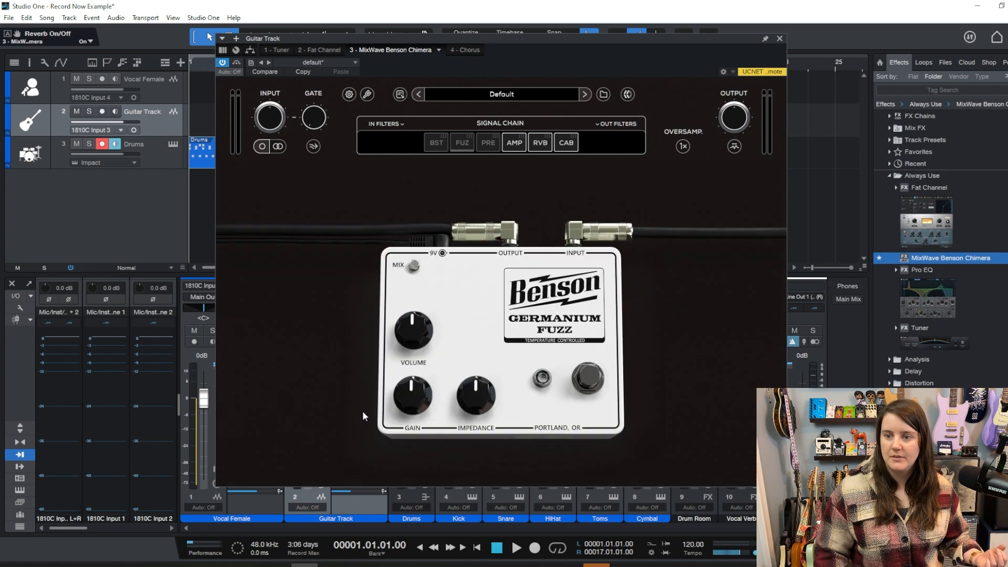
pyautogui.click(599, 383)
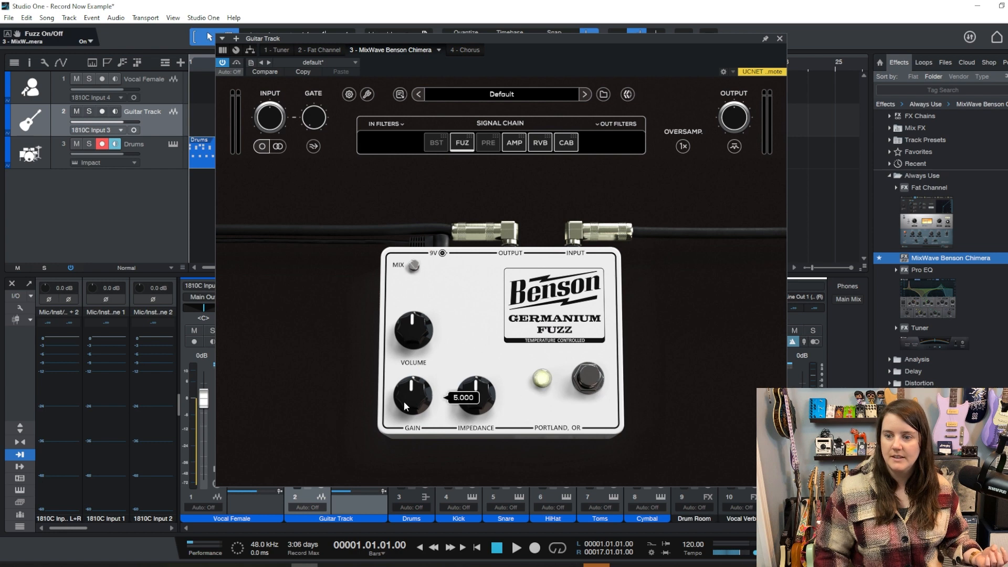
pyautogui.moveTo(477, 387)
pyautogui.moveTo(476, 387); pyautogui.dragTo(475, 357)
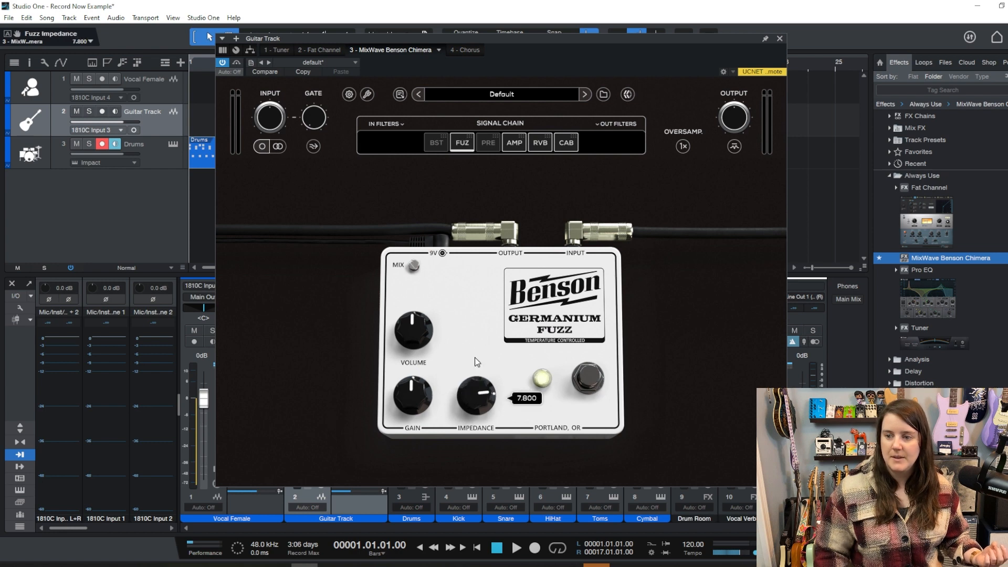
pyautogui.moveTo(411, 405); pyautogui.dragTo(411, 383)
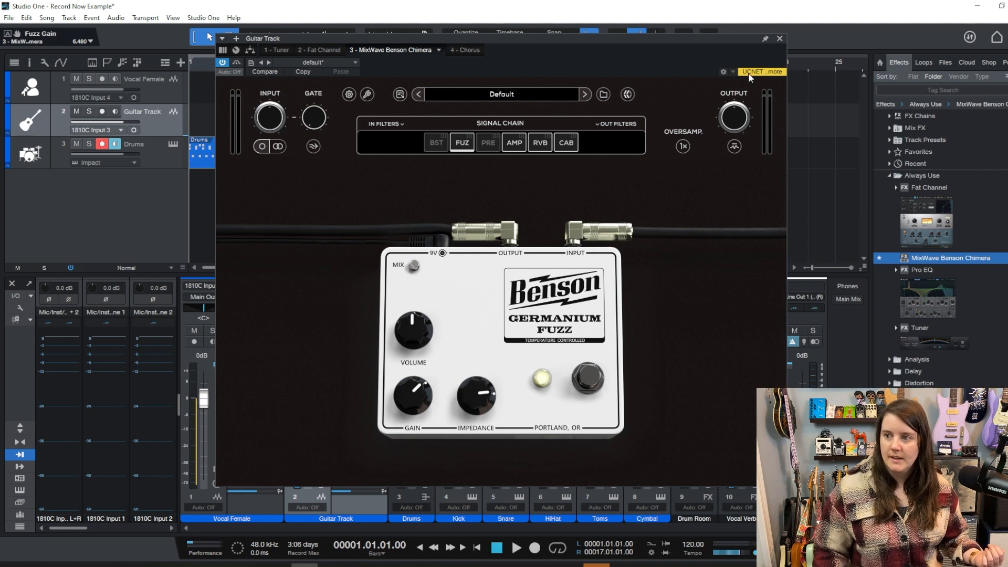
pyautogui.click(782, 38)
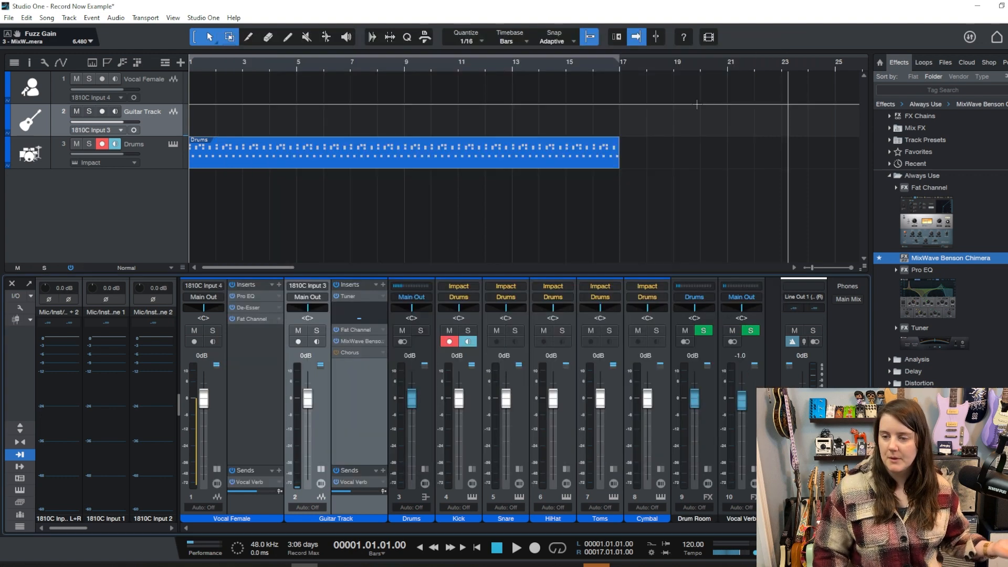
# Step: Expand the Benson Chimera controls in the Guitar Track inserts, try Input Type on and off, and set Input Level to -0.396
pyautogui.click(381, 341)
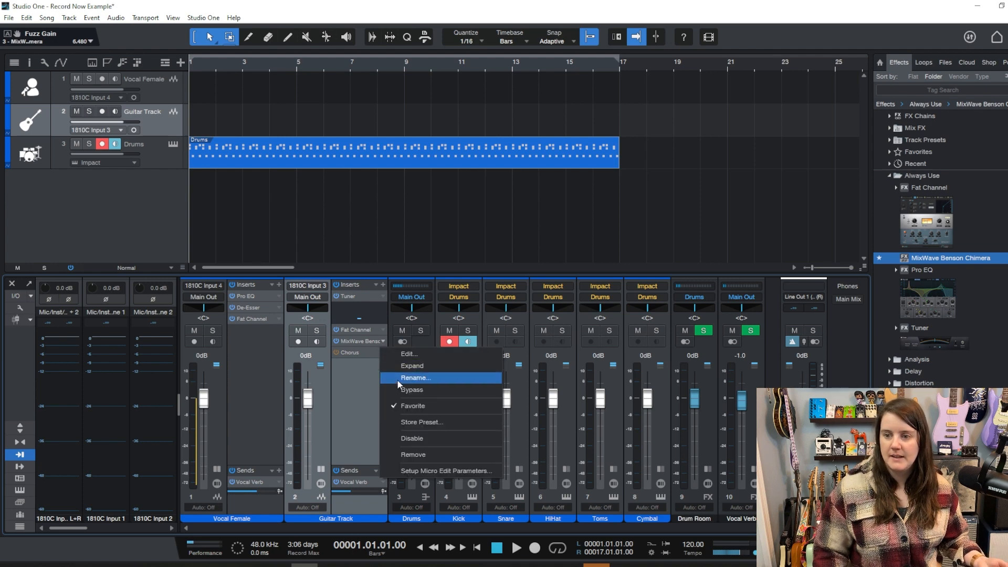
pyautogui.click(405, 367)
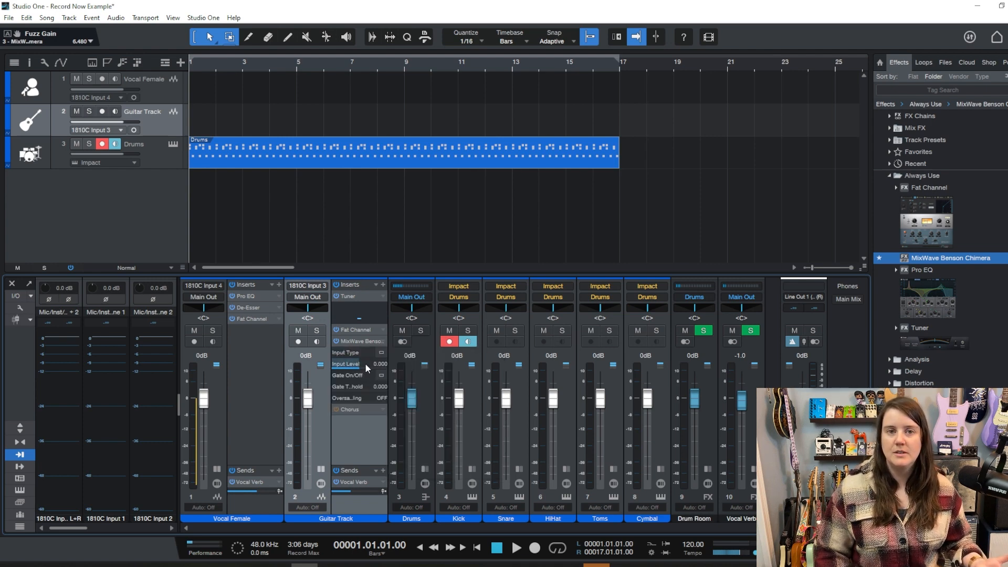
pyautogui.moveTo(366, 365)
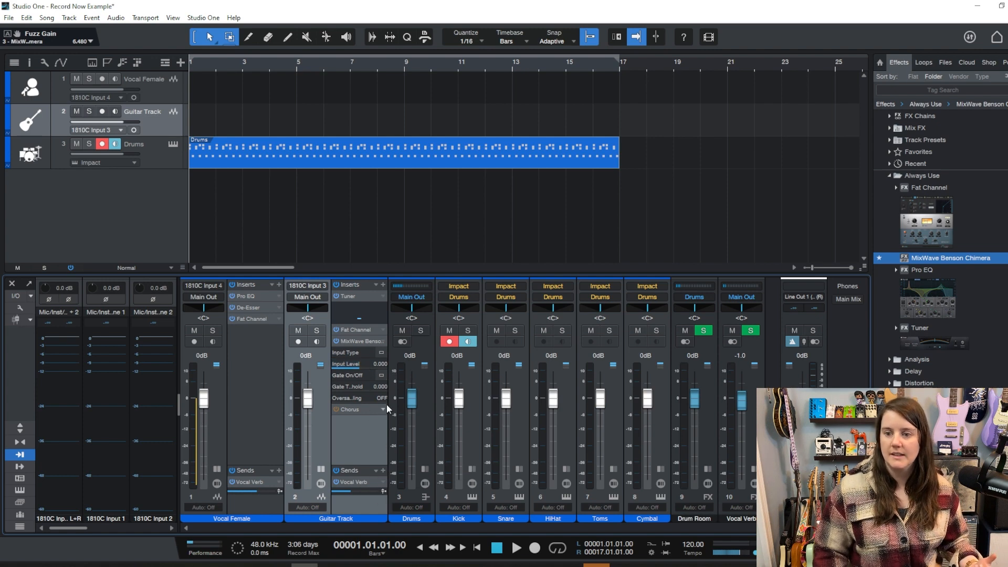
pyautogui.click(381, 353)
pyautogui.click(381, 354)
pyautogui.moveTo(358, 367)
pyautogui.mouseDown()
pyautogui.moveTo(371, 367)
pyautogui.moveTo(360, 367)
pyautogui.mouseUp()
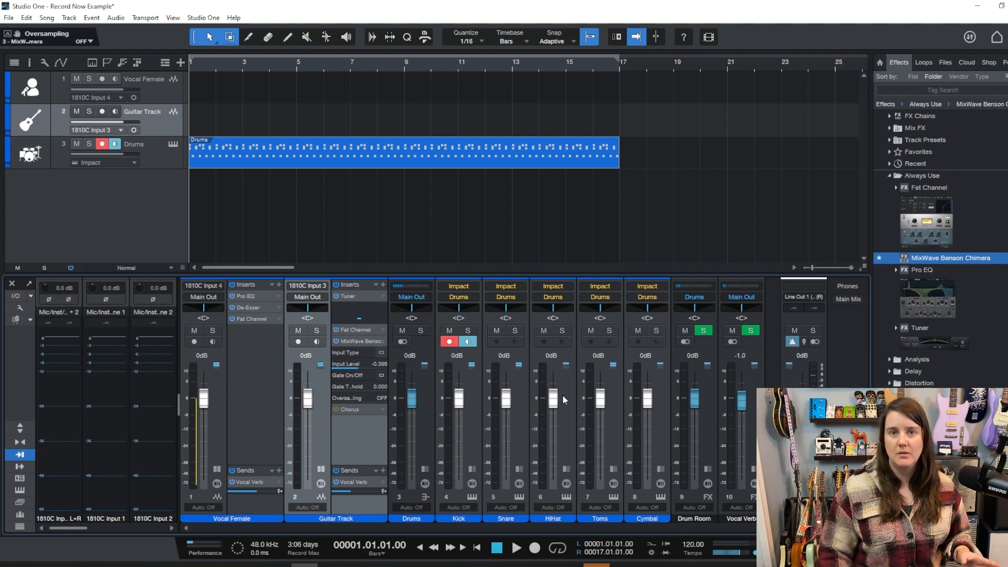
# Step: Customize the transport bar: show Metronome and hide Performance, Cache Activity, Record Time and Sample Rate
pyautogui.click(177, 20)
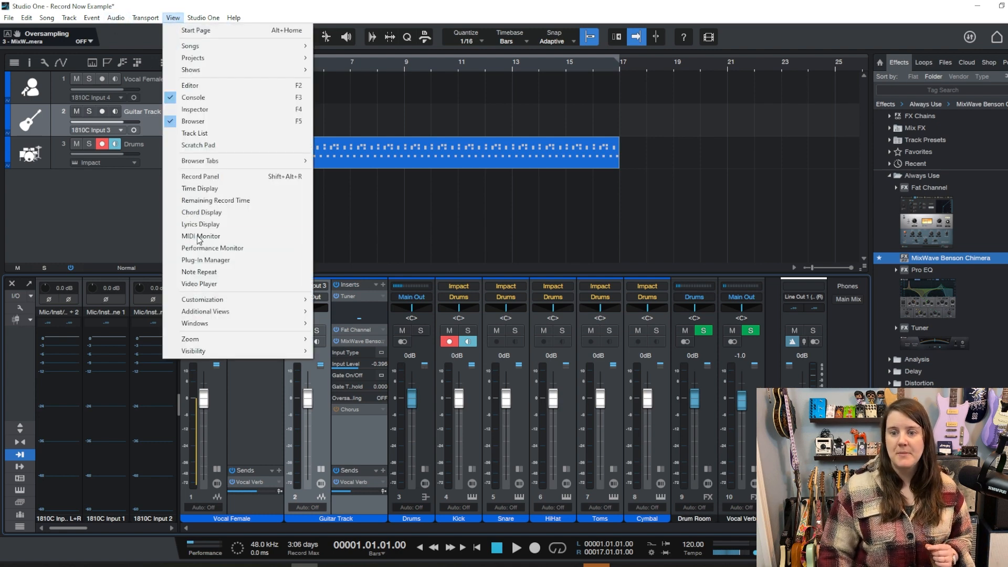
pyautogui.moveTo(208, 298)
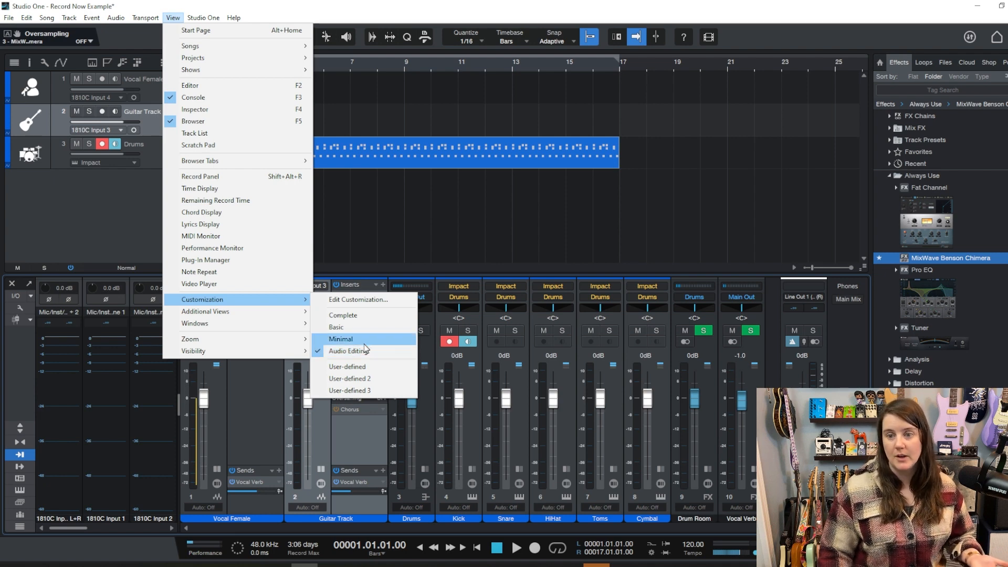
pyautogui.click(376, 299)
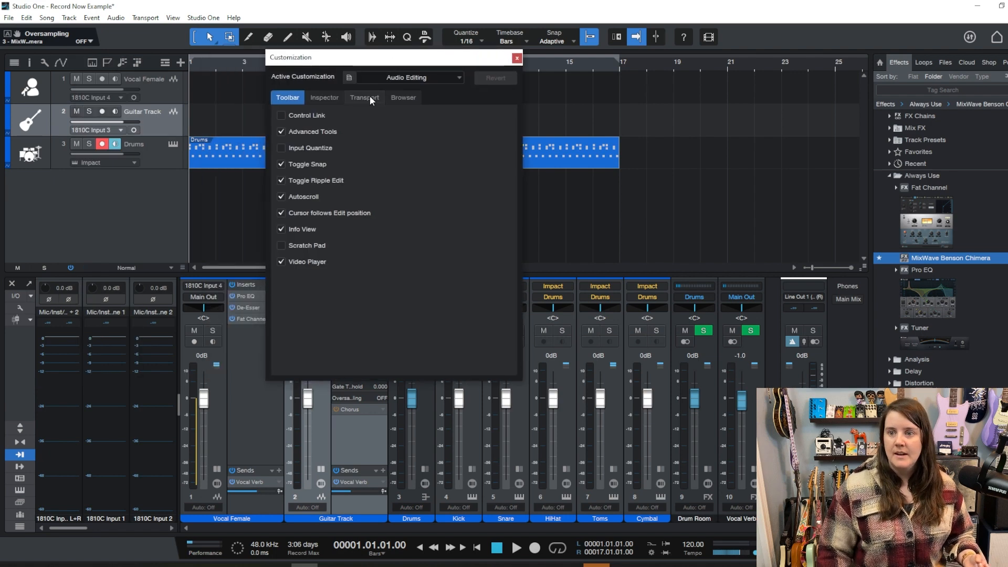
pyautogui.click(371, 99)
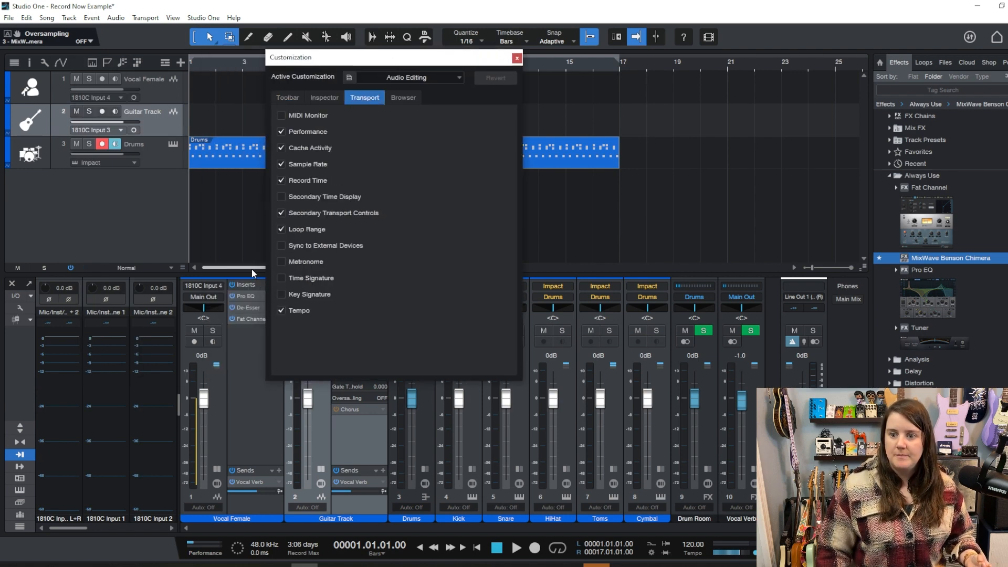
pyautogui.click(282, 262)
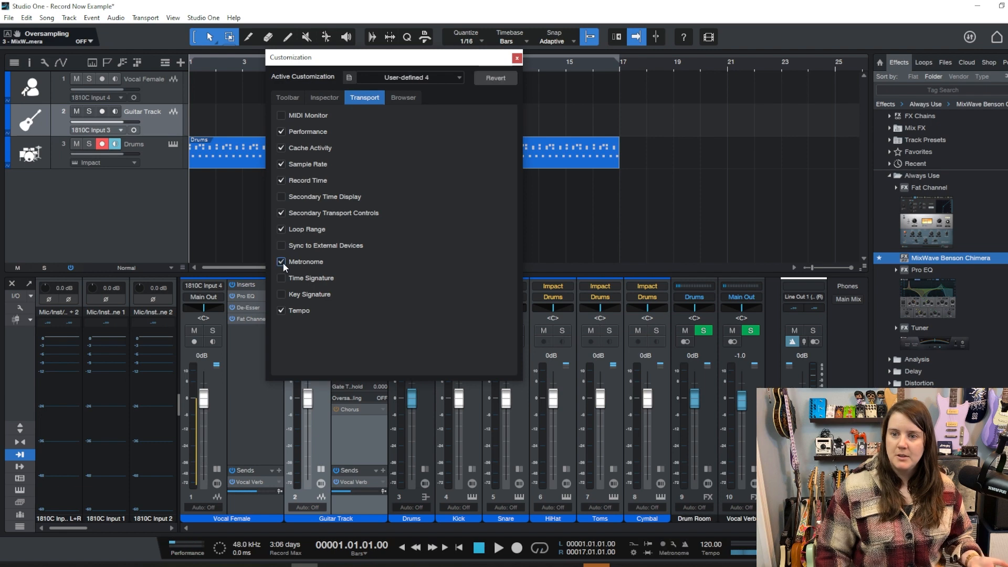
pyautogui.click(282, 132)
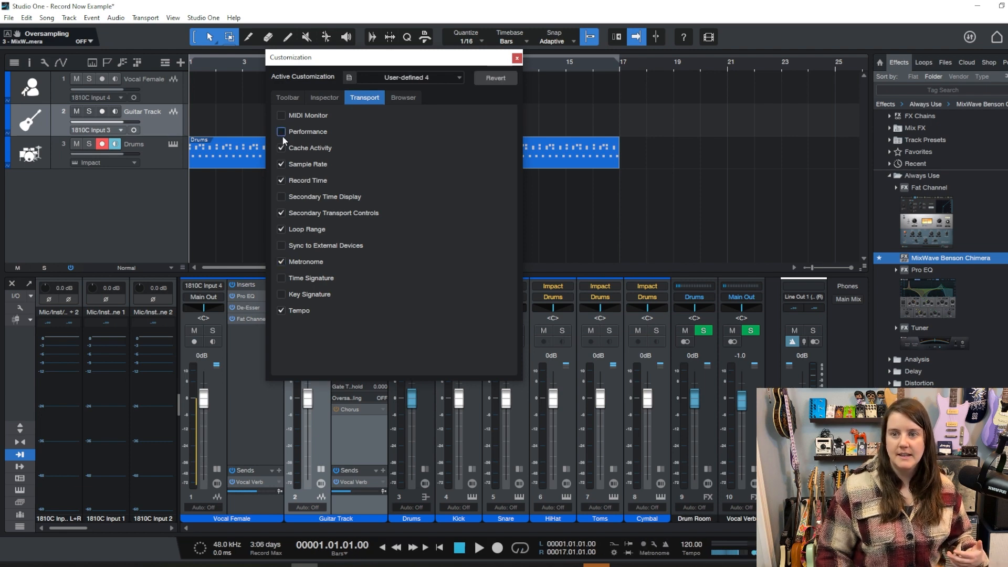
pyautogui.click(281, 149)
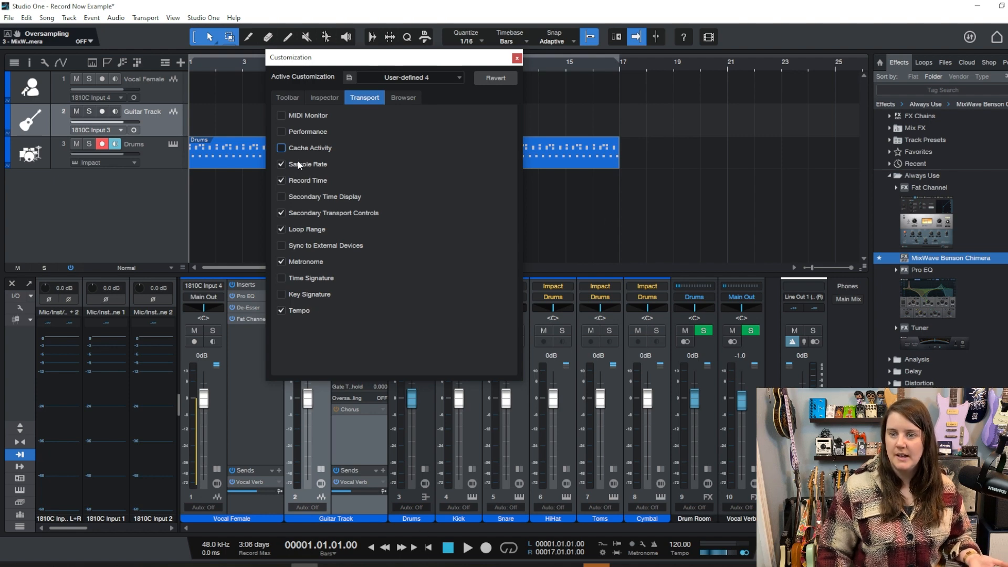
pyautogui.click(281, 180)
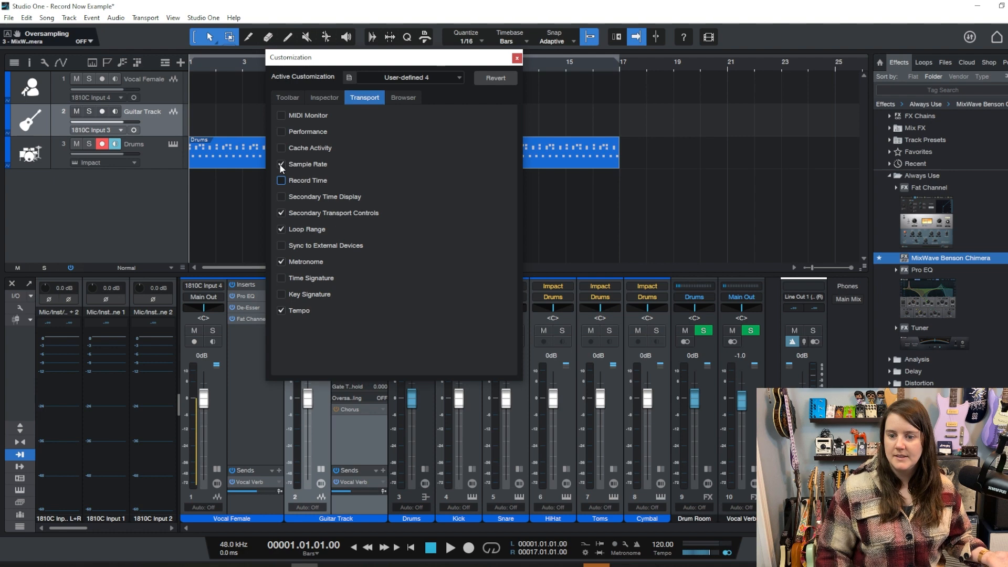
pyautogui.click(281, 165)
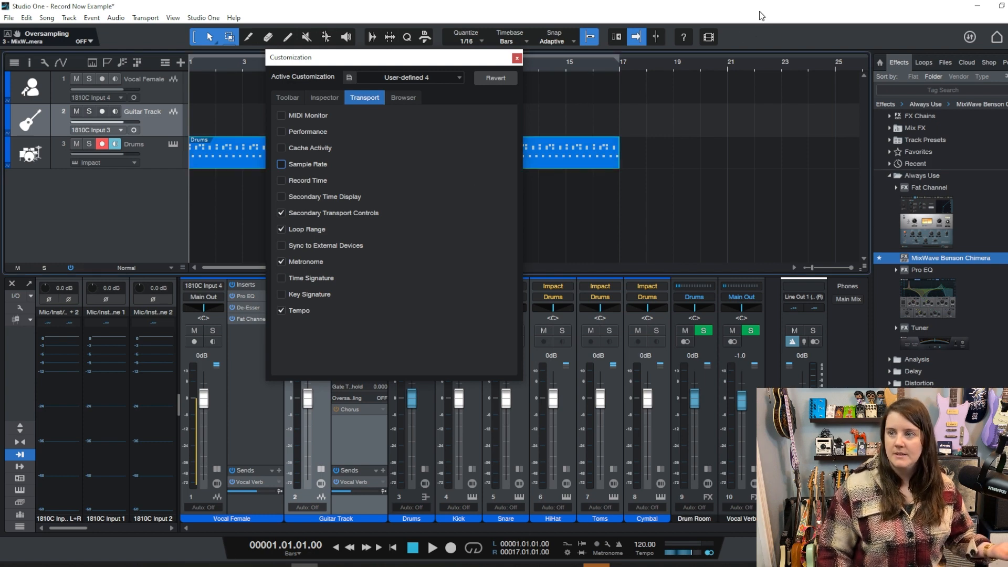
# Step: Compare the User-defined, Complete and Minimal customization presets, then apply Basic and close the Customization window
pyautogui.click(439, 77)
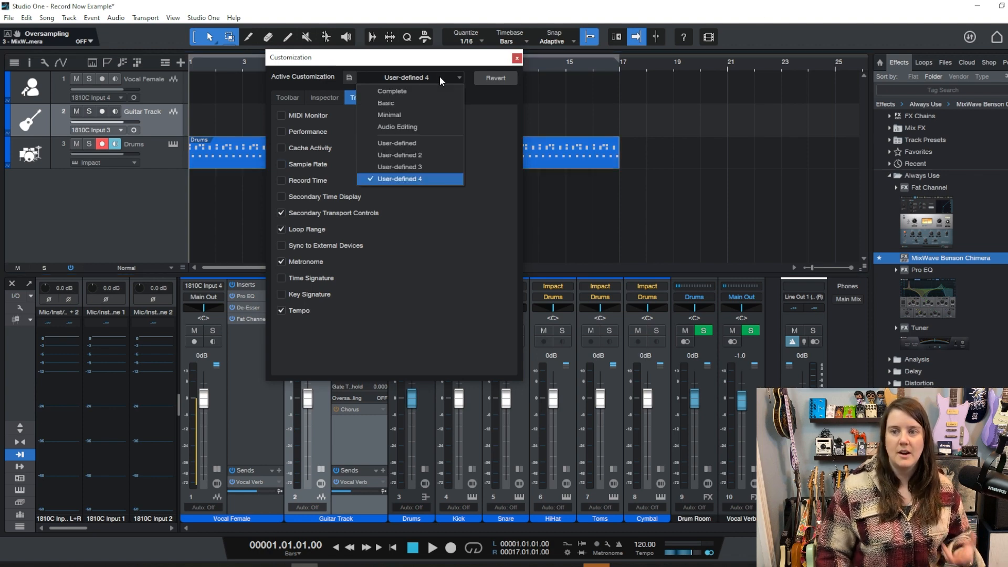
pyautogui.click(427, 142)
pyautogui.click(402, 82)
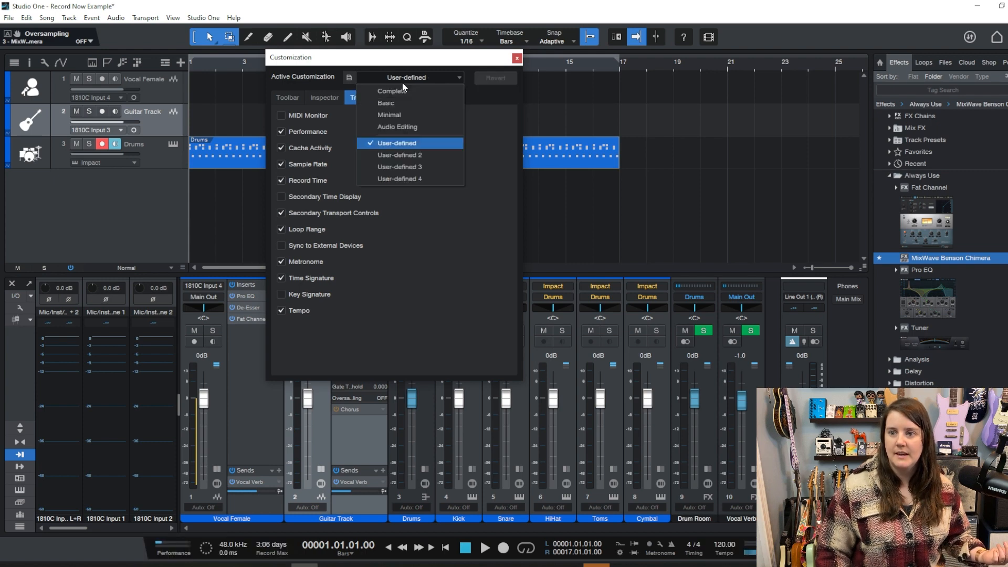
pyautogui.click(401, 93)
pyautogui.click(431, 77)
pyautogui.click(407, 121)
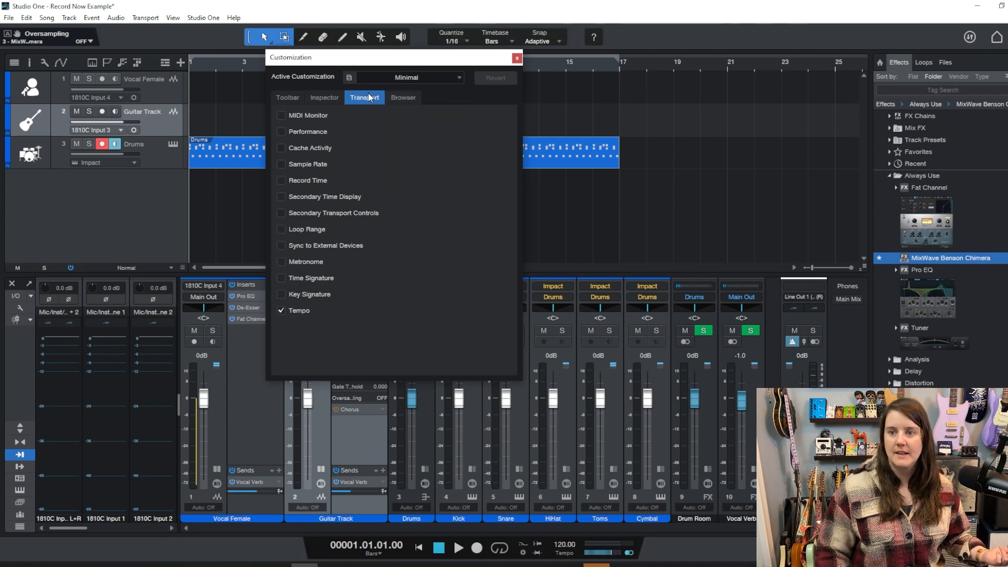
pyautogui.click(391, 79)
pyautogui.click(394, 103)
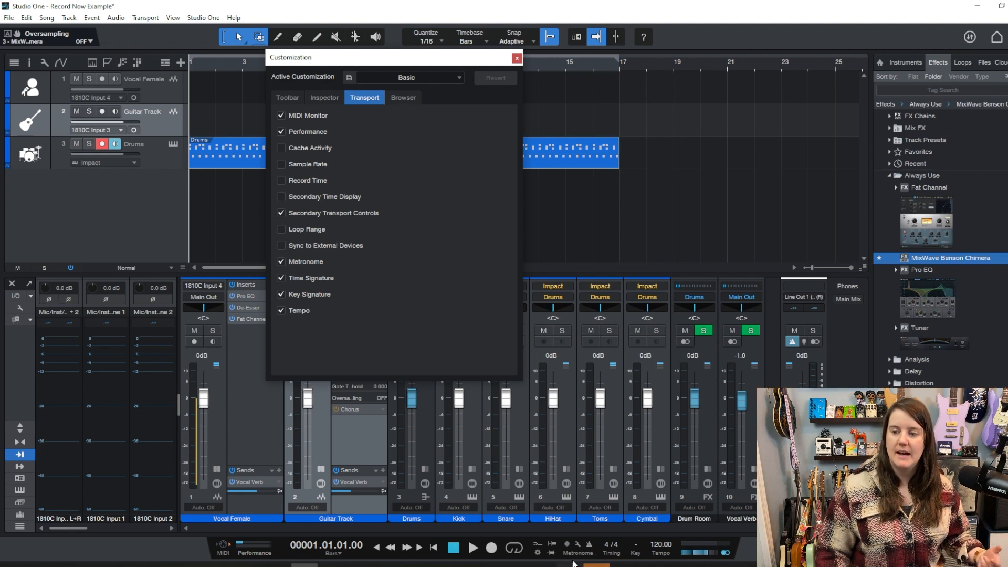
pyautogui.click(516, 58)
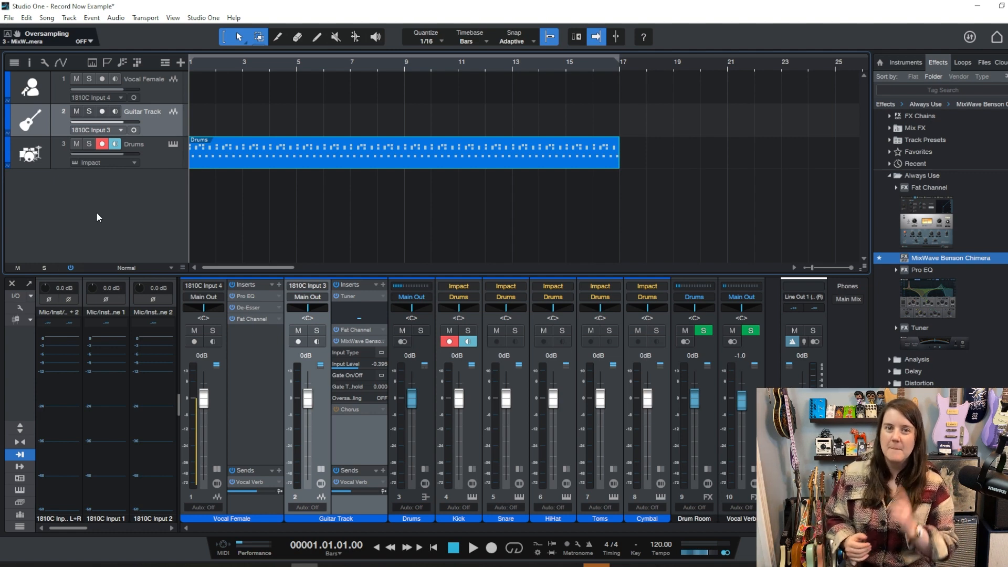
# Step: Arm the Guitar Track and record a guitar take over the drums from bar 1 to just past bar 17
pyautogui.click(103, 111)
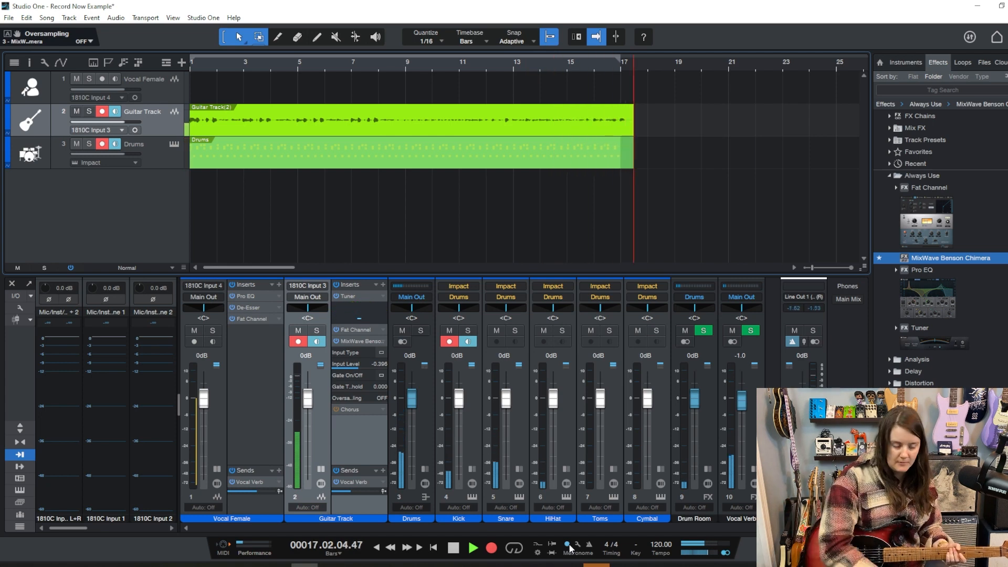
pyautogui.press('space')
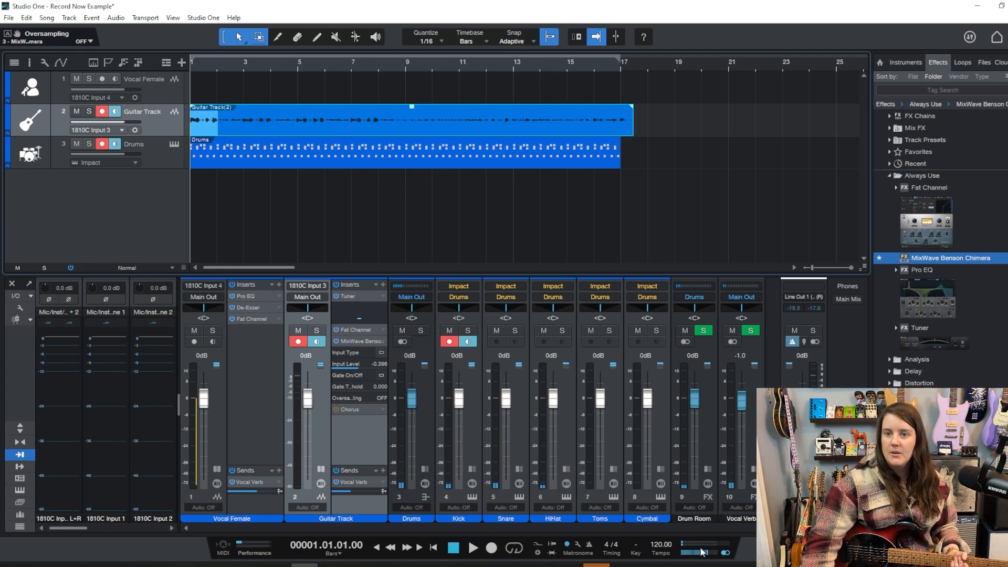
pyautogui.moveTo(283, 125); pyautogui.dragTo(274, 104)
pyautogui.click(213, 124)
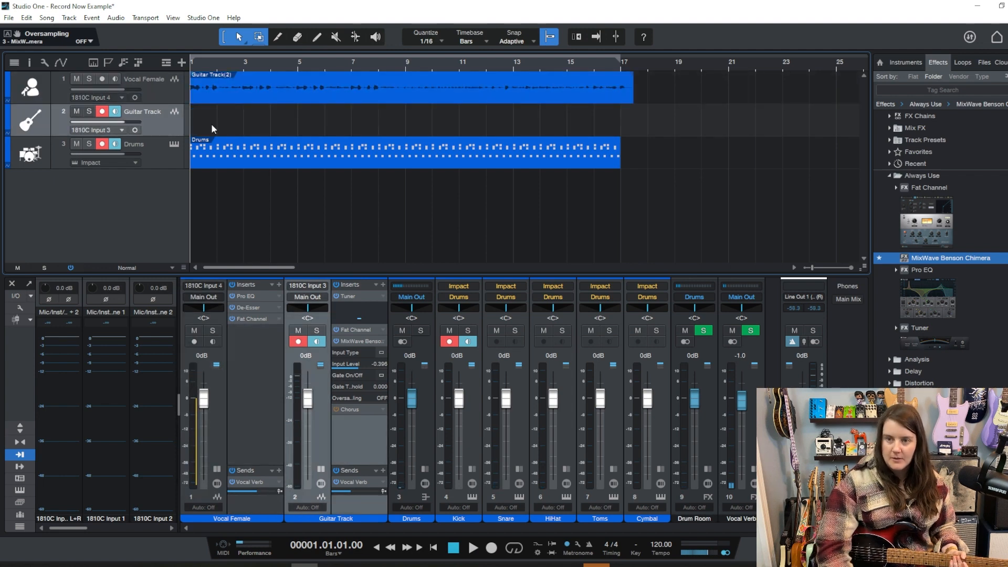
pyautogui.moveTo(219, 103); pyautogui.dragTo(218, 114)
# Step: Disarm the Drums and Guitar Track, and trim the end of the recorded guitar event to bar 17
pyautogui.click(103, 144)
pyautogui.click(102, 111)
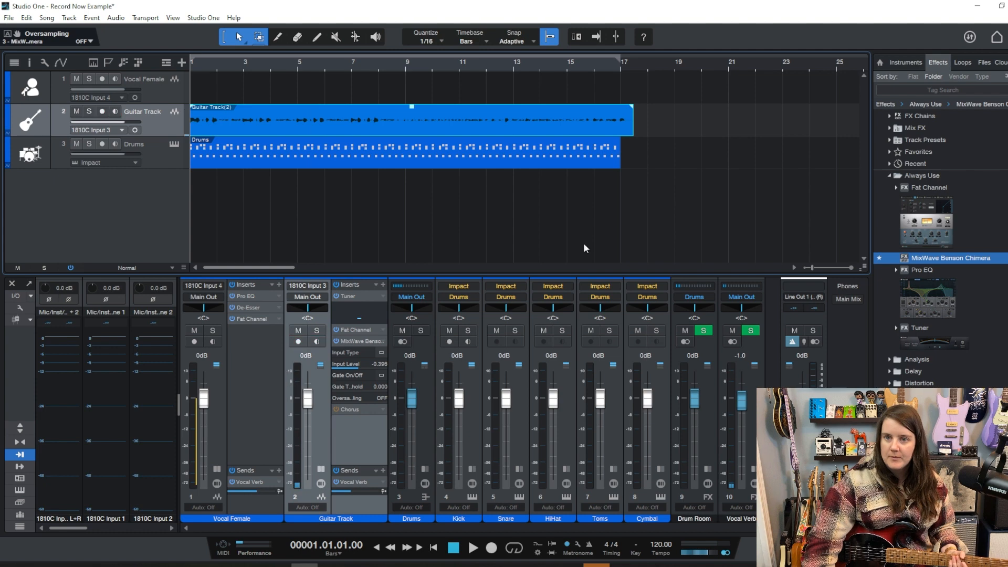
pyautogui.moveTo(633, 121); pyautogui.dragTo(624, 121)
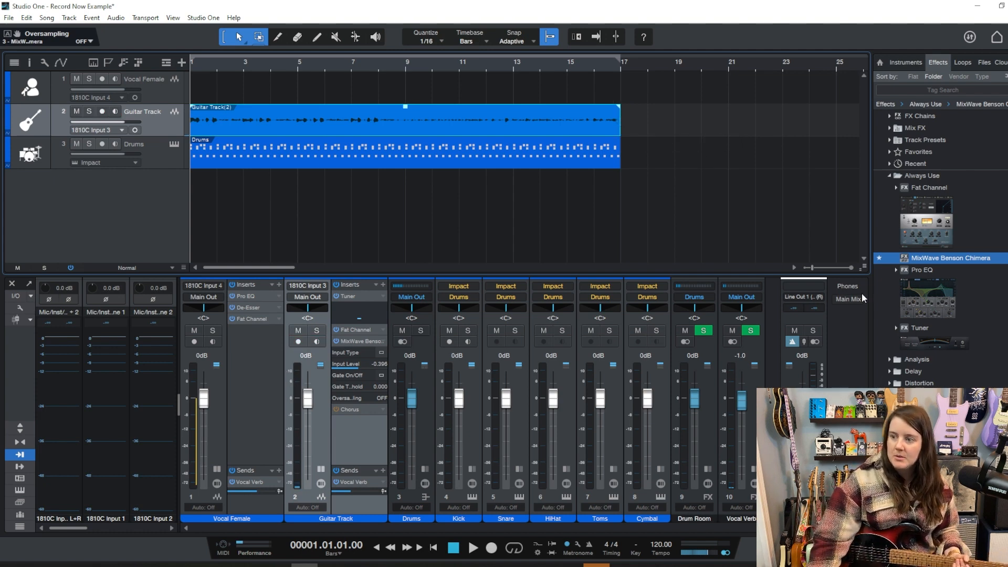
pyautogui.moveTo(862, 269); pyautogui.dragTo(861, 321)
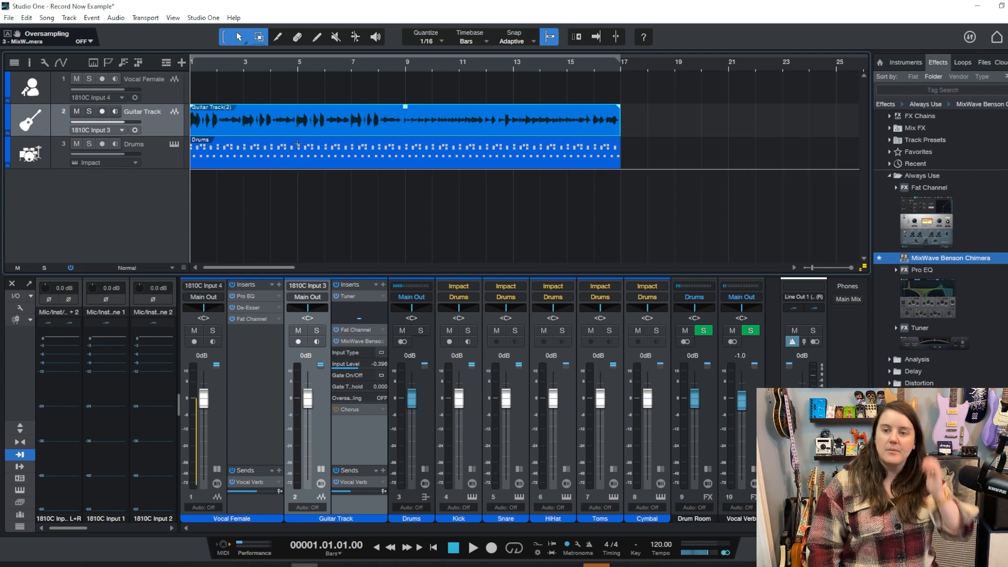
# Step: Show the Arranger track and lay out an Intro section from bar 1 to 9 and a Verse section from bar 9 to 17
pyautogui.click(166, 65)
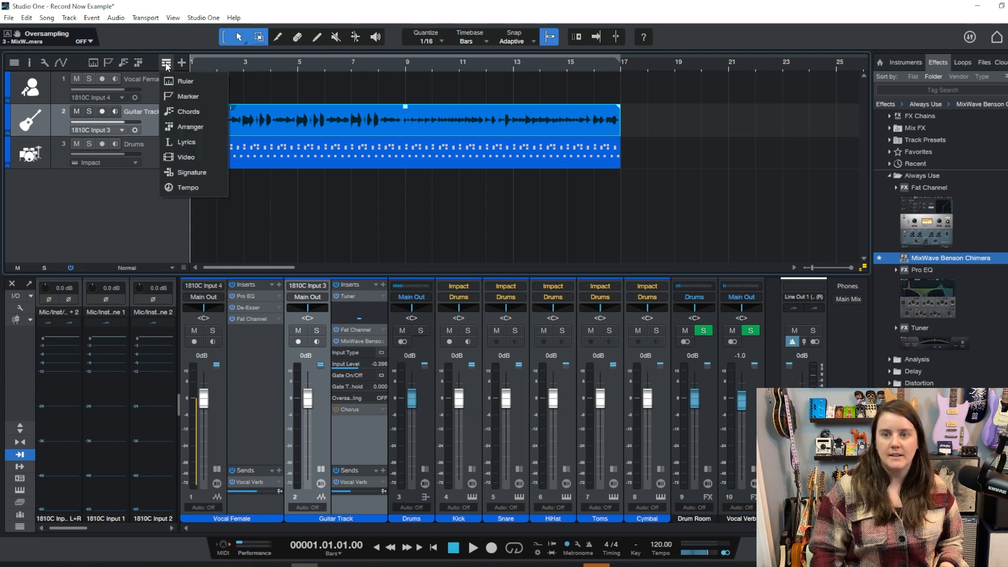
pyautogui.click(166, 64)
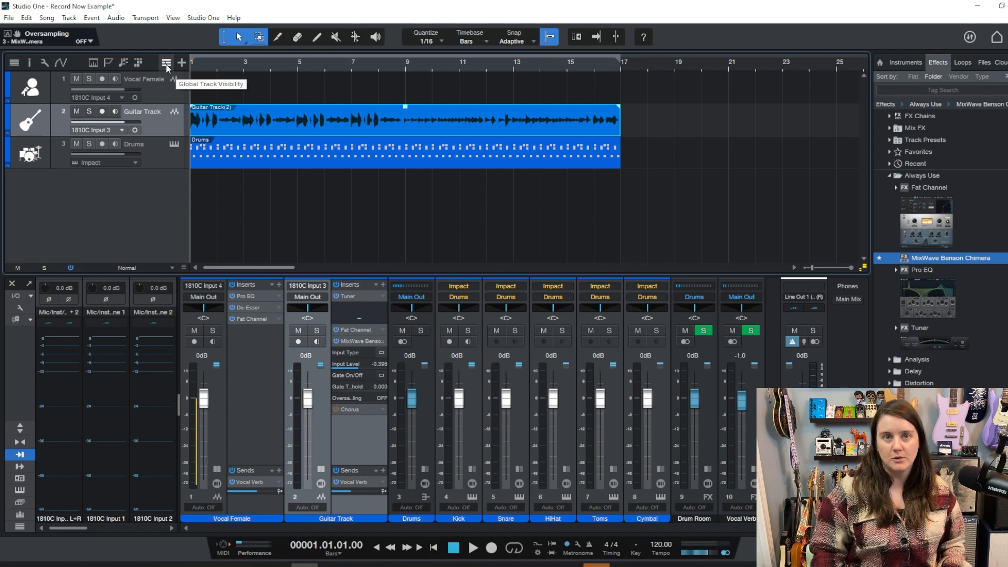
pyautogui.click(166, 64)
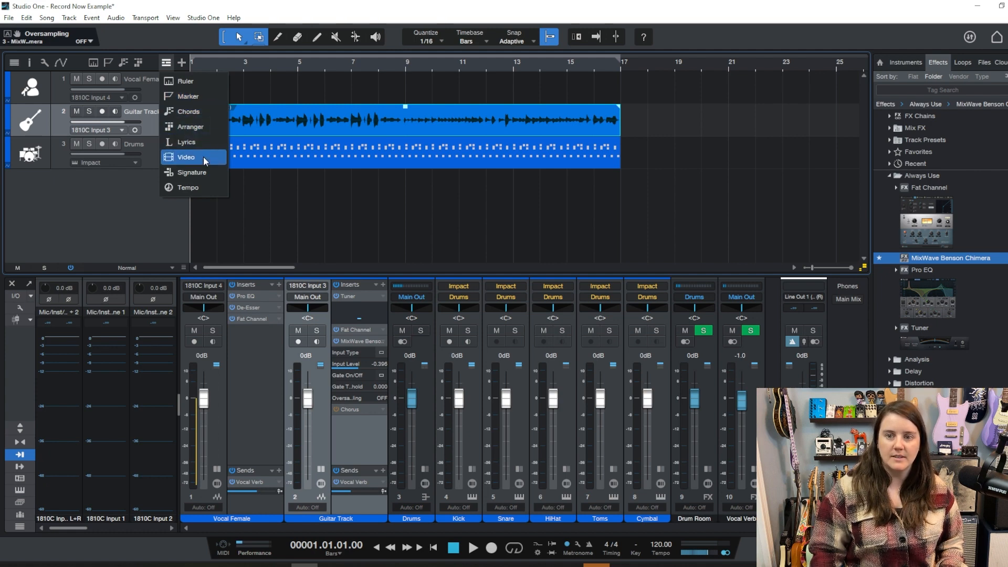
pyautogui.click(202, 128)
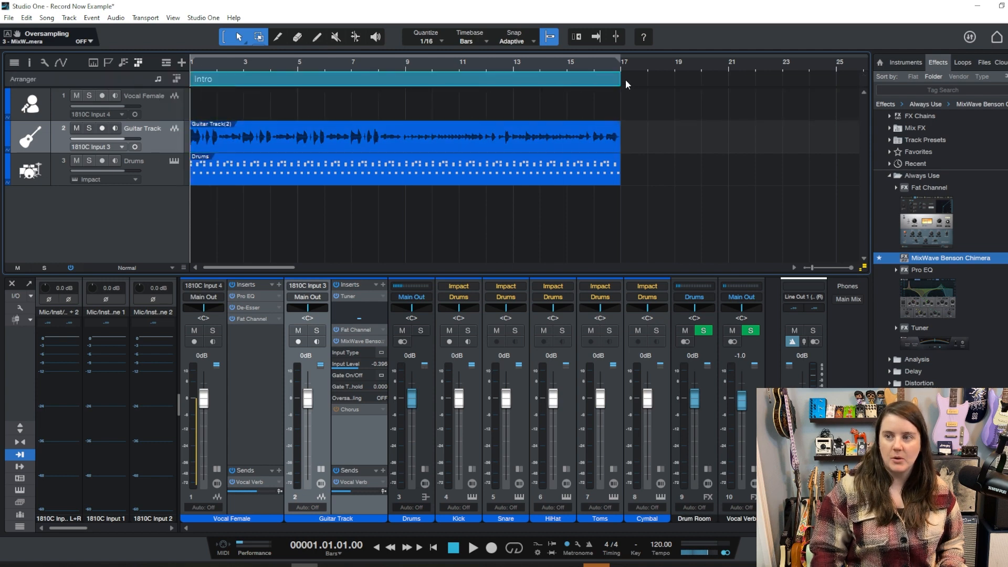
pyautogui.moveTo(621, 80); pyautogui.dragTo(402, 81)
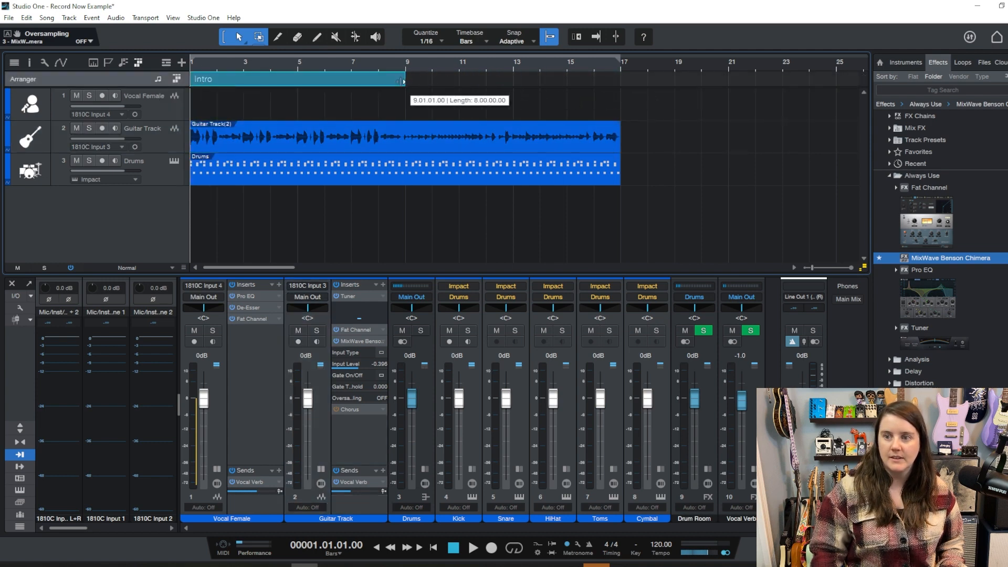
pyautogui.doubleClick(415, 81)
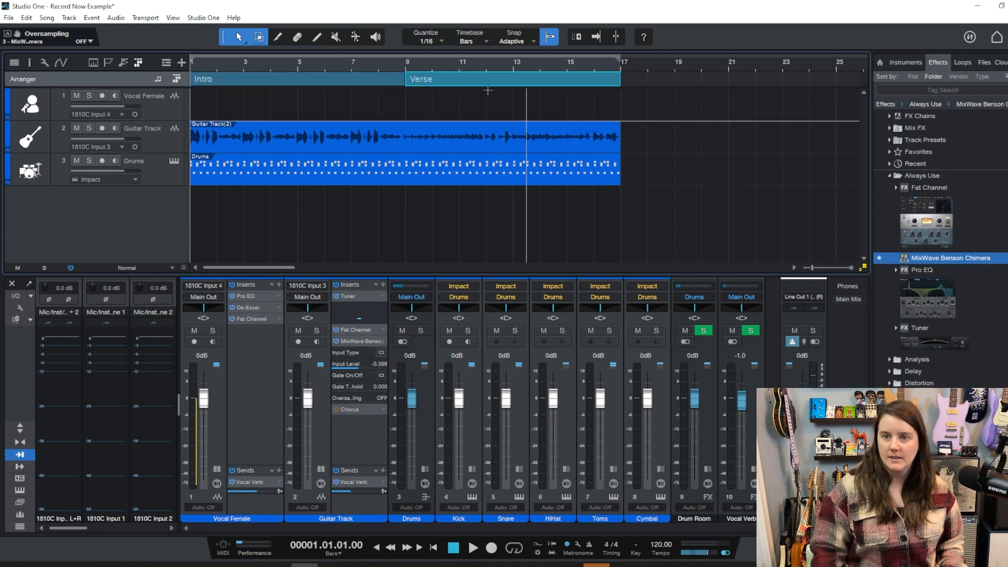
# Step: Show the Arranger track's inspector and rename the Intro section to Chorus
pyautogui.click(30, 62)
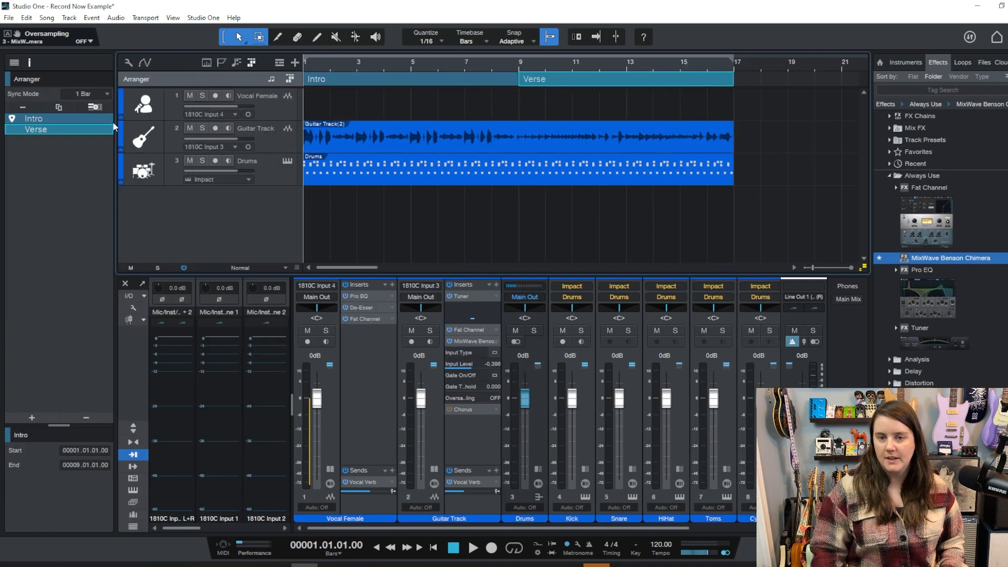
pyautogui.doubleClick(47, 119)
pyautogui.write('Chorus')
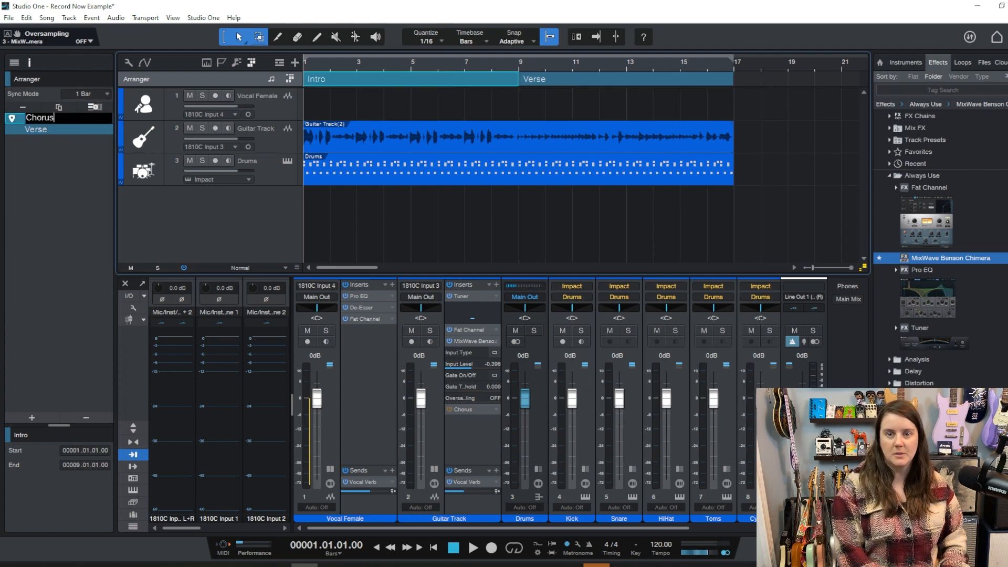
pyautogui.press('Return')
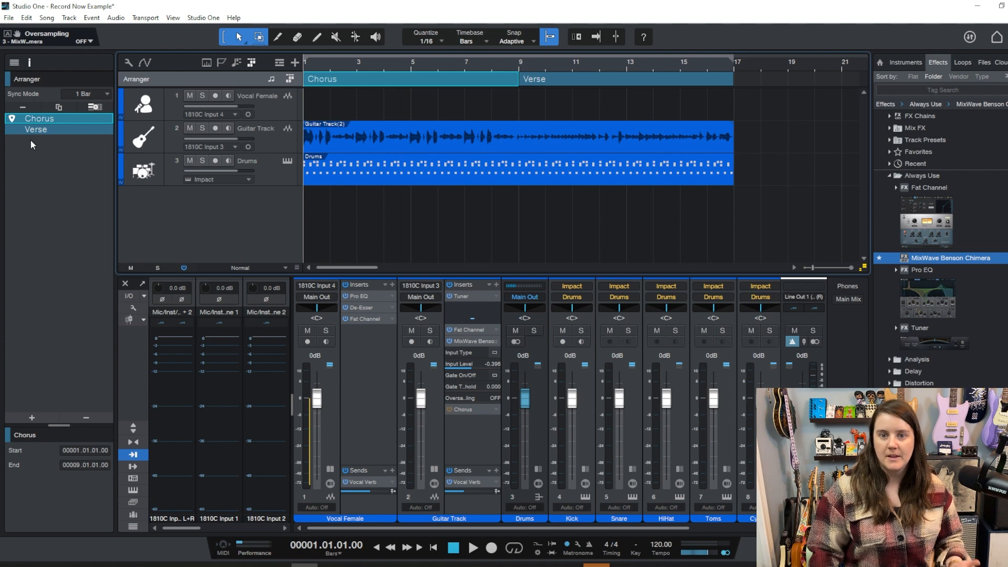
# Step: Jump the playhead between the Verse and Chorus sections from the Arranger list, ending at the start of the Verse
pyautogui.click(11, 129)
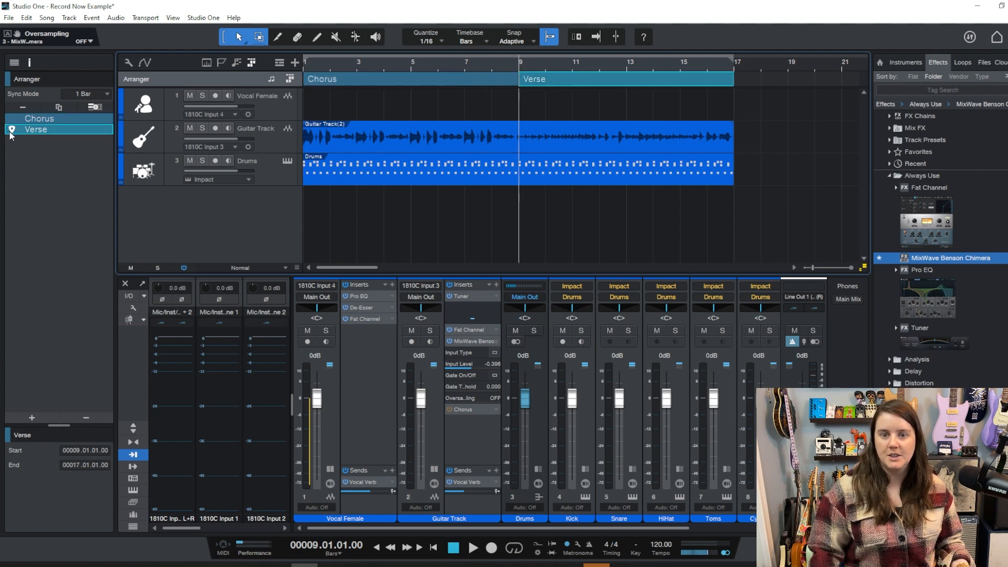
pyautogui.click(10, 120)
pyautogui.click(12, 129)
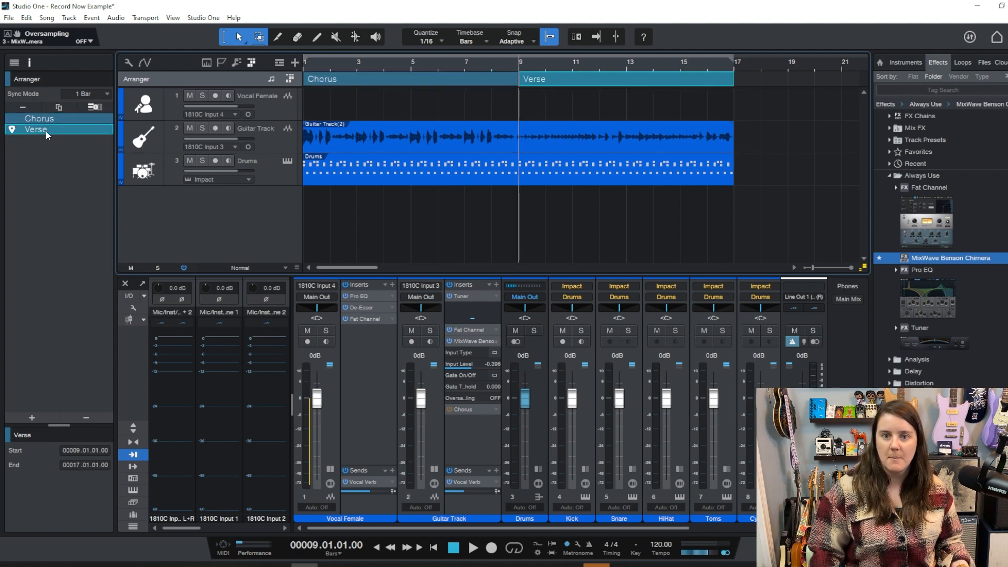
# Step: Recolor the Verse section magenta-purple and leave it selected in the Arranger list
pyautogui.rightClick(68, 129)
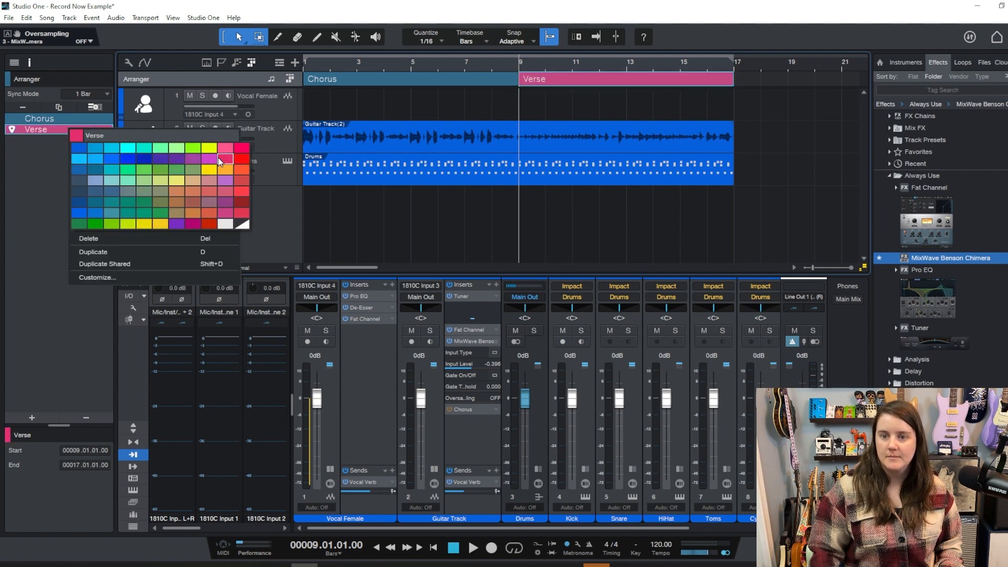
pyautogui.click(209, 158)
pyautogui.click(19, 180)
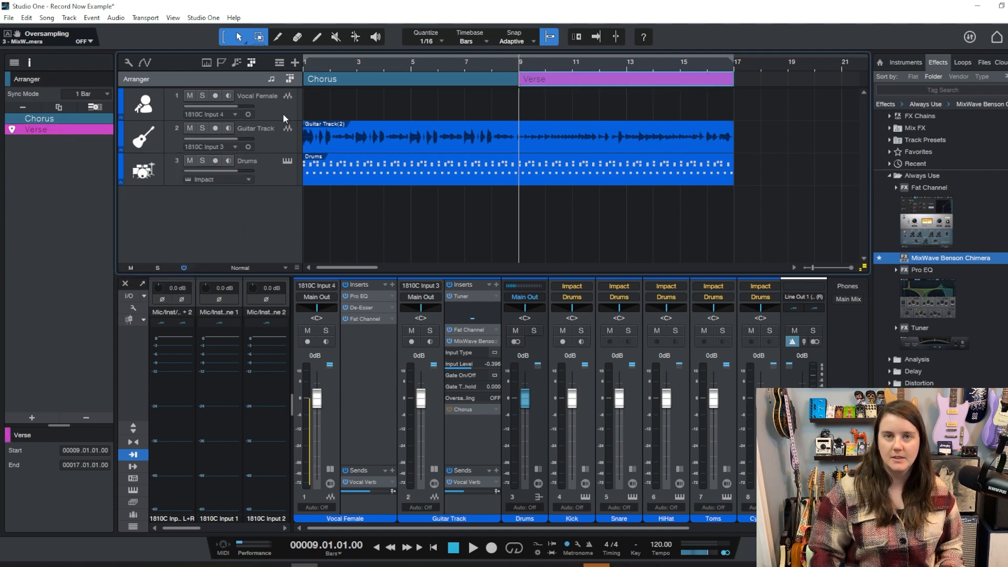
pyautogui.click(124, 139)
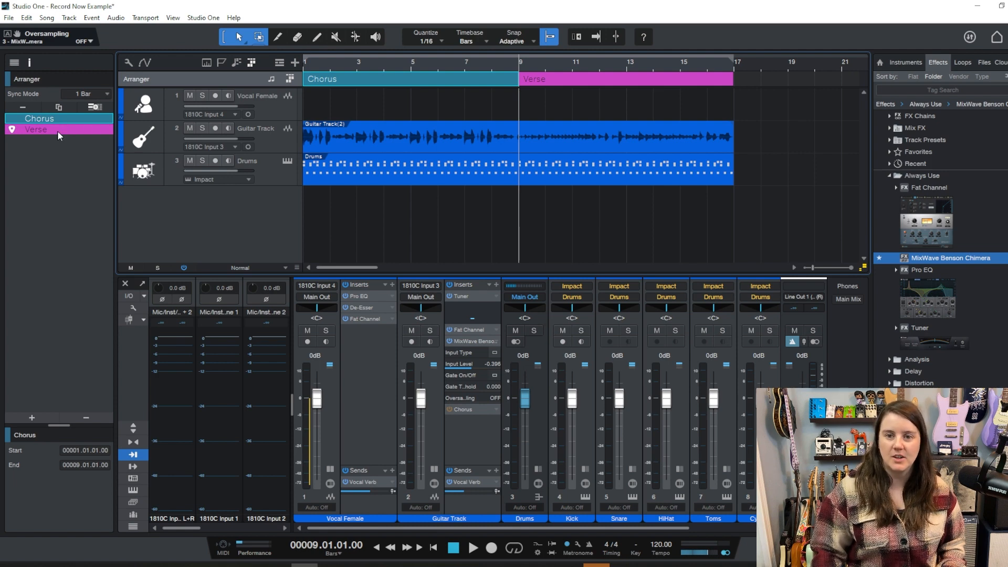
pyautogui.click(57, 131)
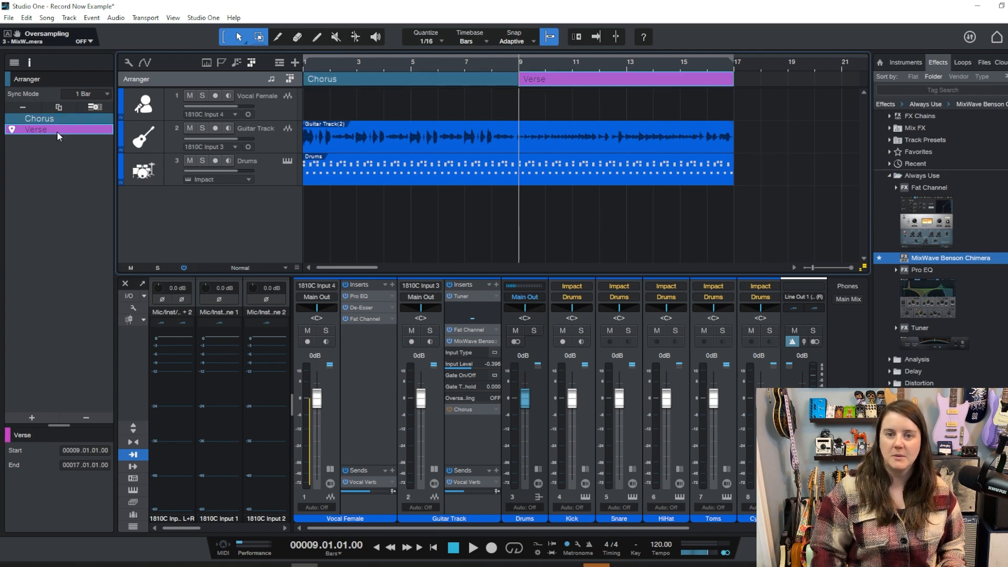
# Step: Move the Chorus section behind the Verse in the Arranger list and play the song from the start and around the section change
pyautogui.moveTo(61, 119); pyautogui.dragTo(58, 138)
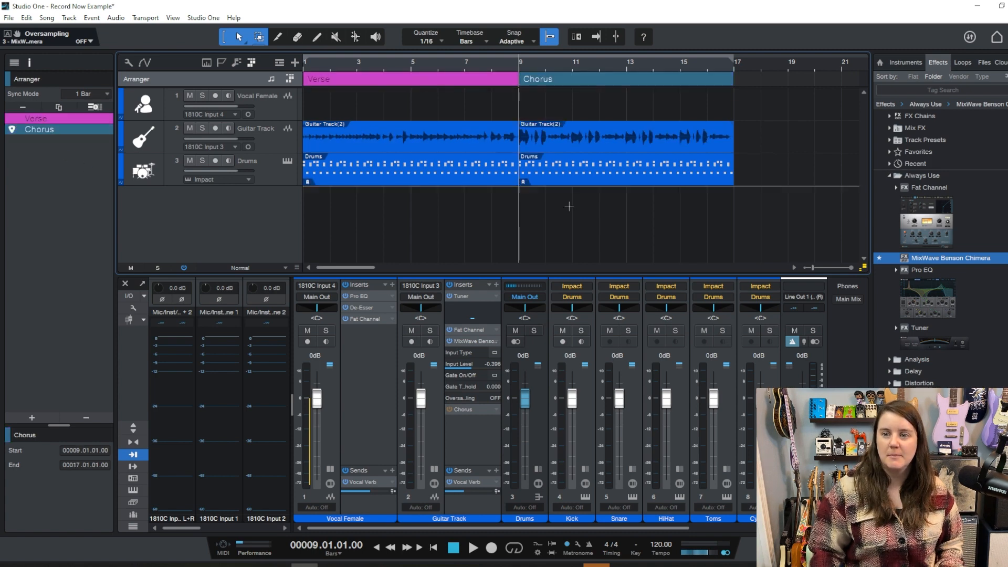
pyautogui.press(',')
pyautogui.press('space')
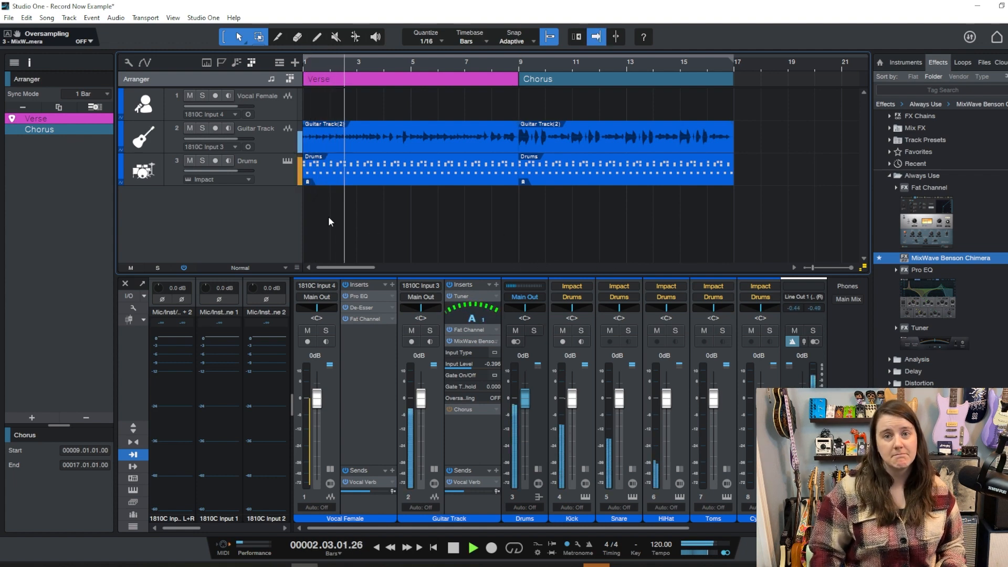
pyautogui.click(509, 64)
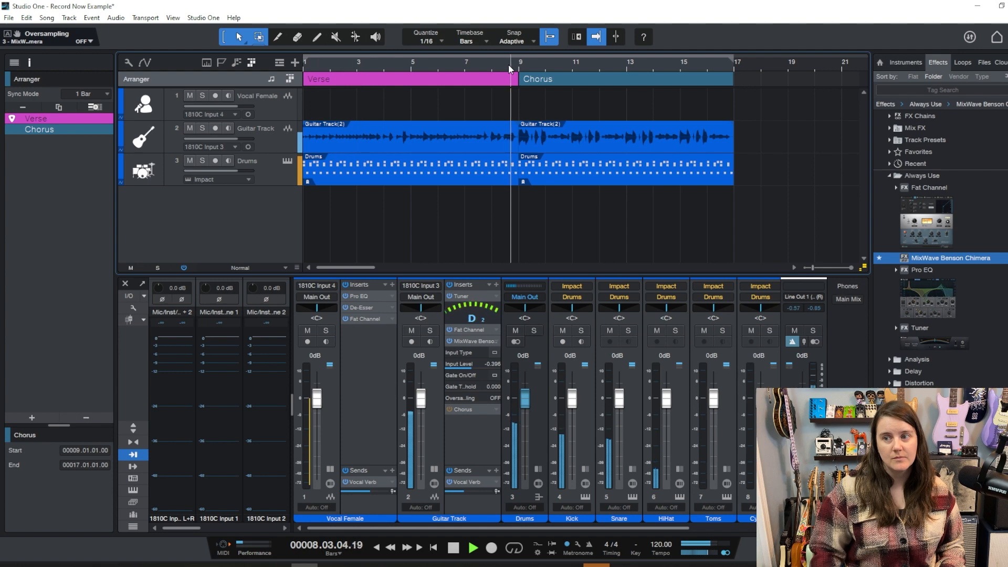
pyautogui.press('space')
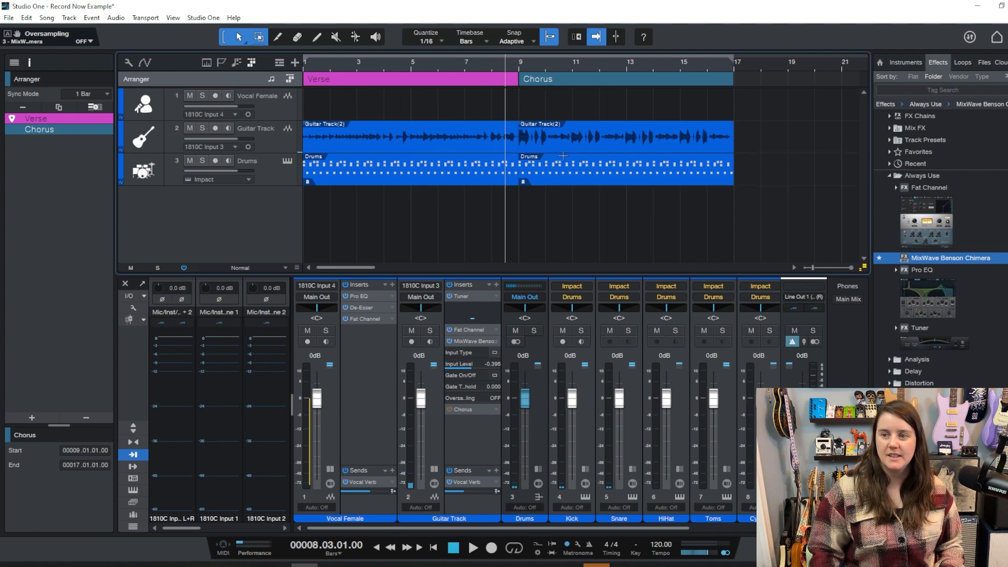
# Step: Duplicate the Verse section at bar 9 and place the Chorus section directly after it at bar 17
pyautogui.moveTo(561, 80); pyautogui.dragTo(767, 81)
pyautogui.click(398, 77)
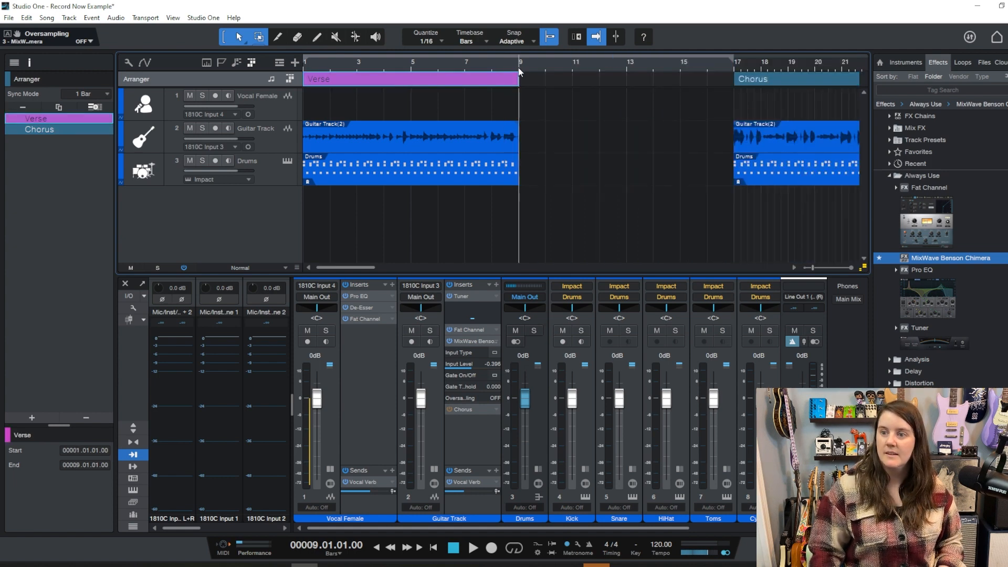
pyautogui.press('d')
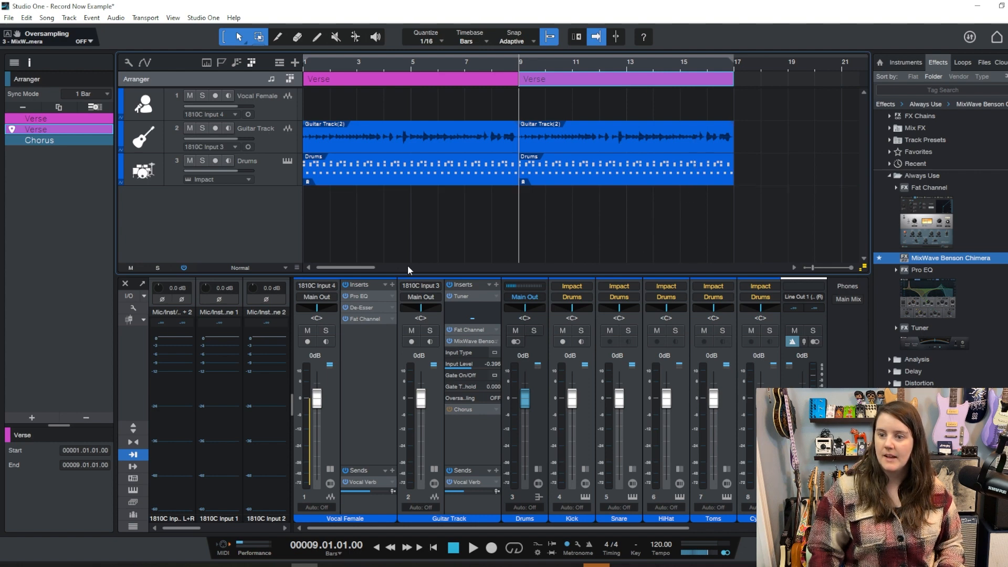
pyautogui.click(807, 268)
pyautogui.click(807, 269)
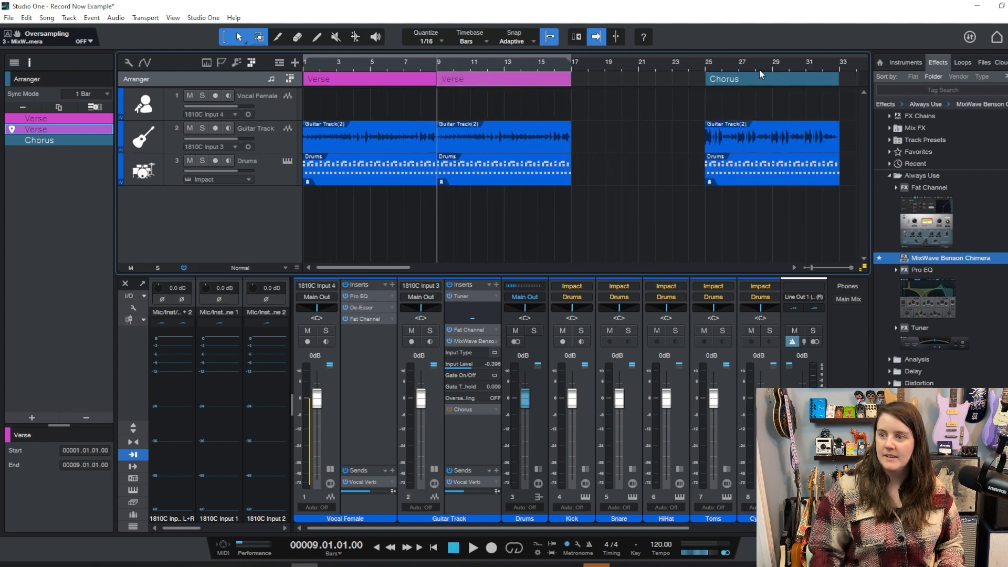
pyautogui.moveTo(762, 79); pyautogui.dragTo(625, 77)
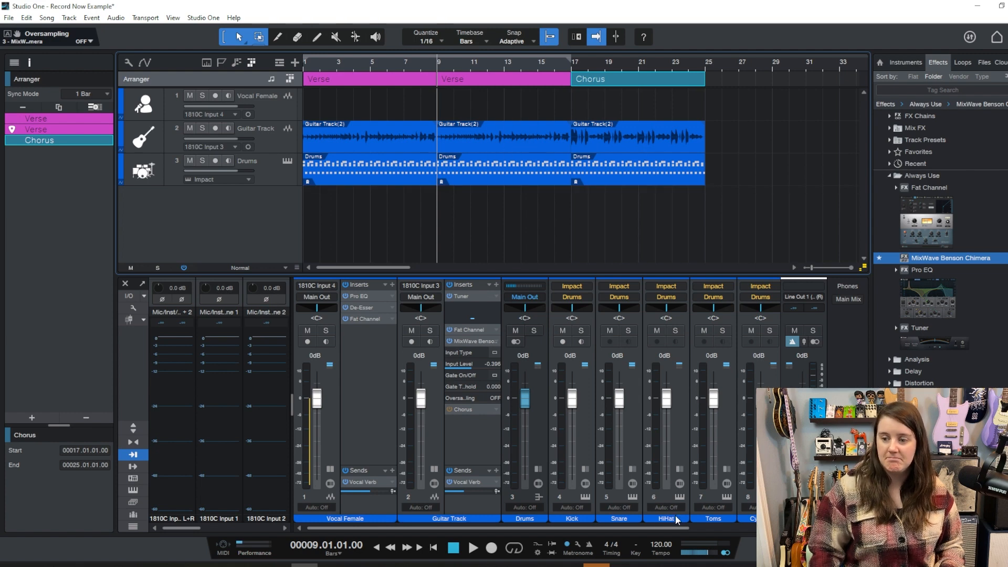
# Step: Play back the transitions around the second Verse, restarting from just before bar 9
pyautogui.click(454, 549)
pyautogui.click(424, 63)
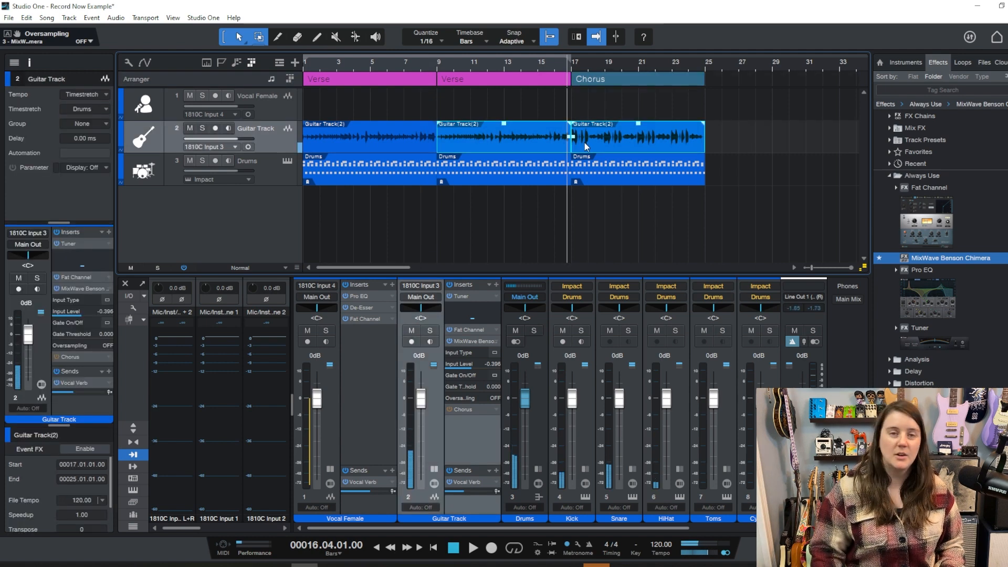
pyautogui.click(429, 67)
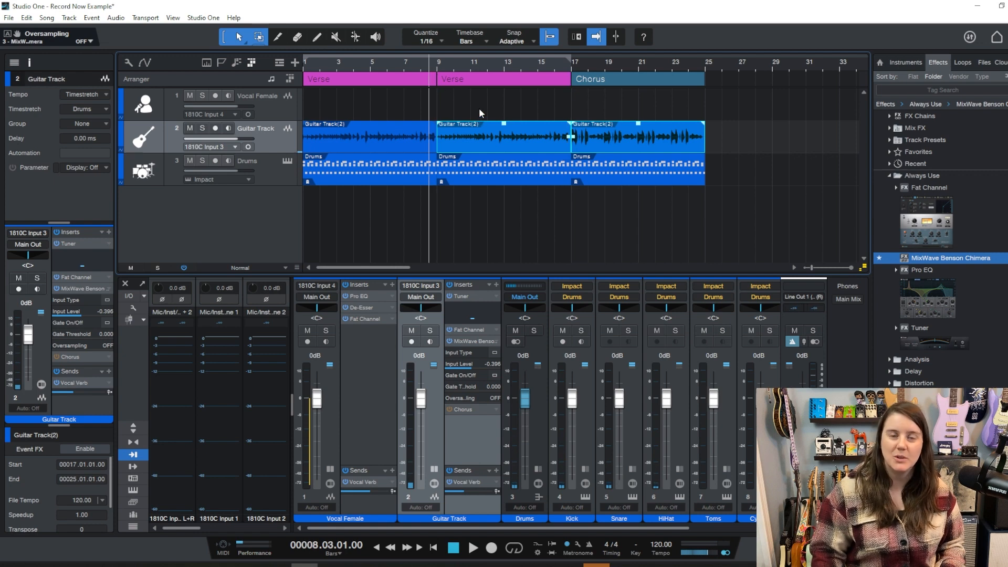
pyautogui.press('space')
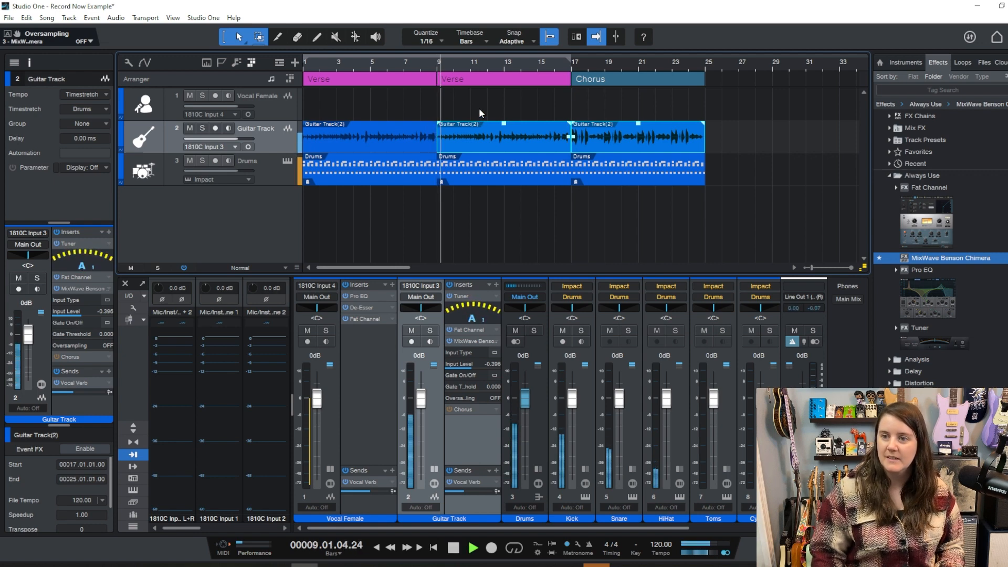
pyautogui.press('space')
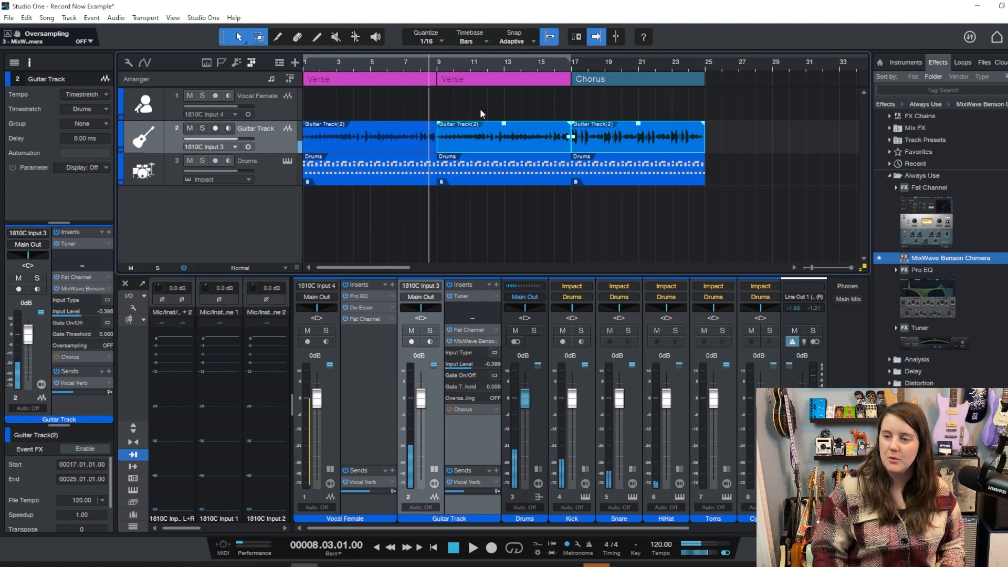
# Step: Move the Chorus section between the two Verse sections in the Arranger list
pyautogui.click(470, 76)
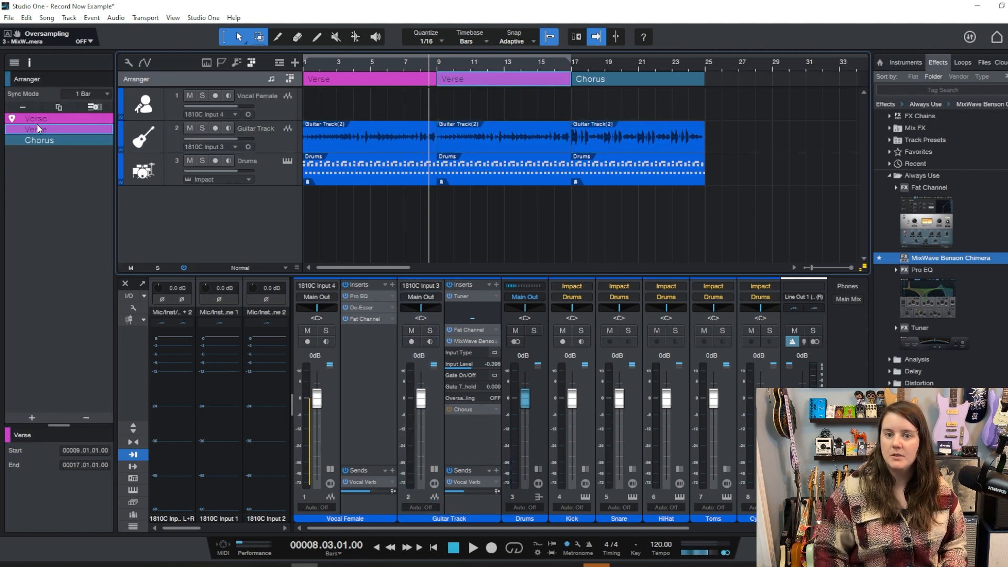
pyautogui.moveTo(50, 139); pyautogui.dragTo(48, 124)
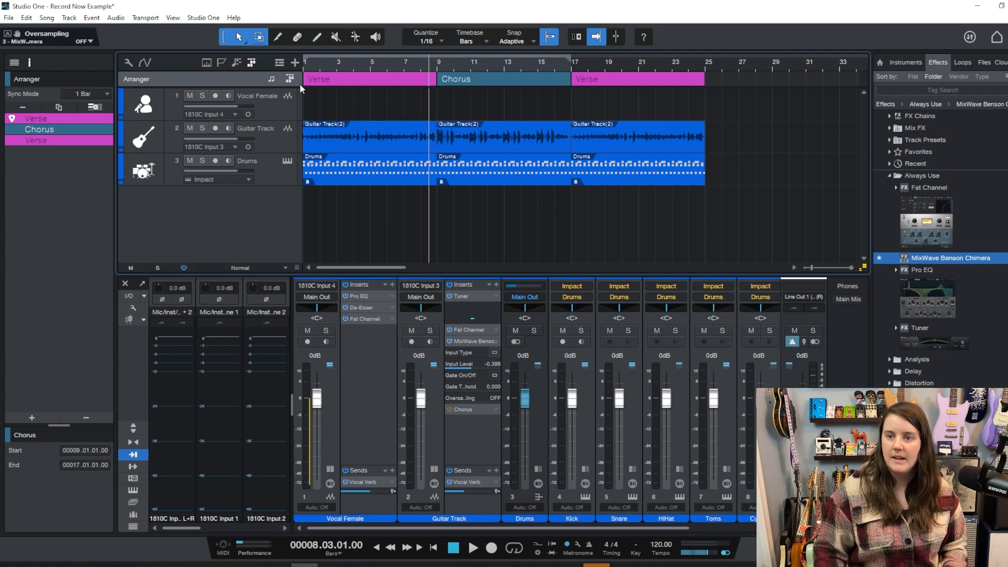
# Step: Show the Lyrics track and enter "You can't hurt me" over both Verses and "I wanna fall off the wagon" over the Chorus
pyautogui.click(281, 62)
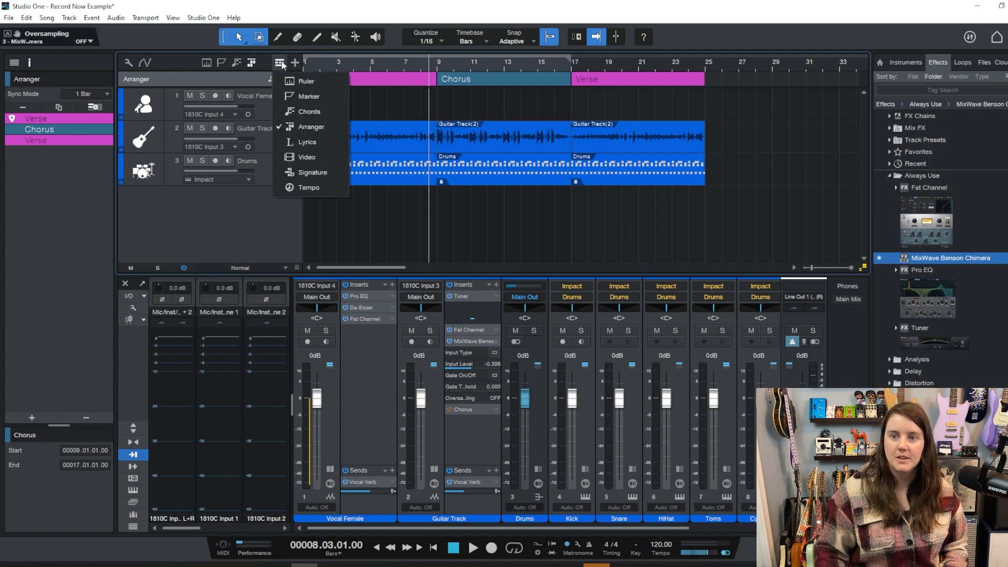
pyautogui.click(303, 143)
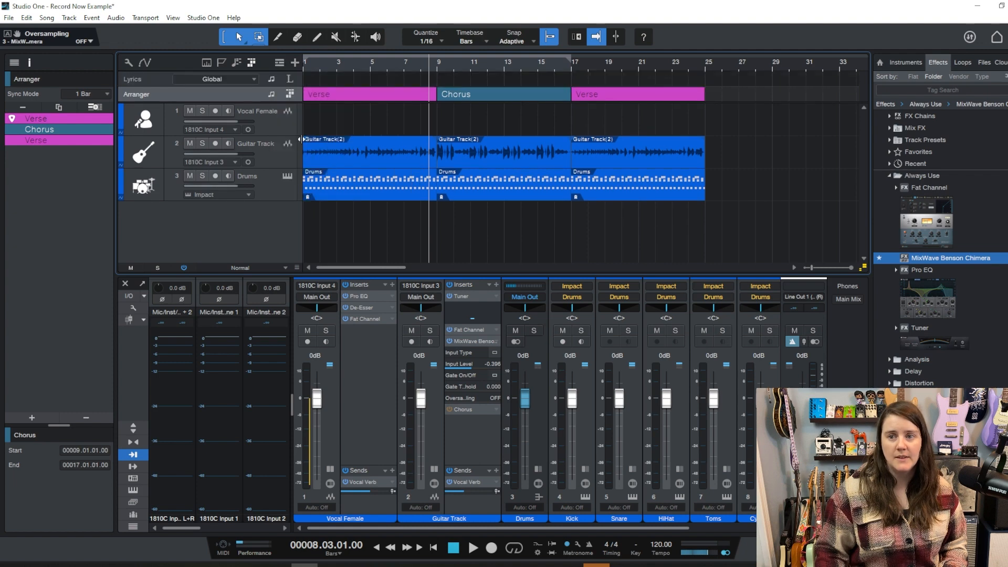
pyautogui.click(309, 80)
pyautogui.write("You can't hurt me")
pyautogui.press('Return')
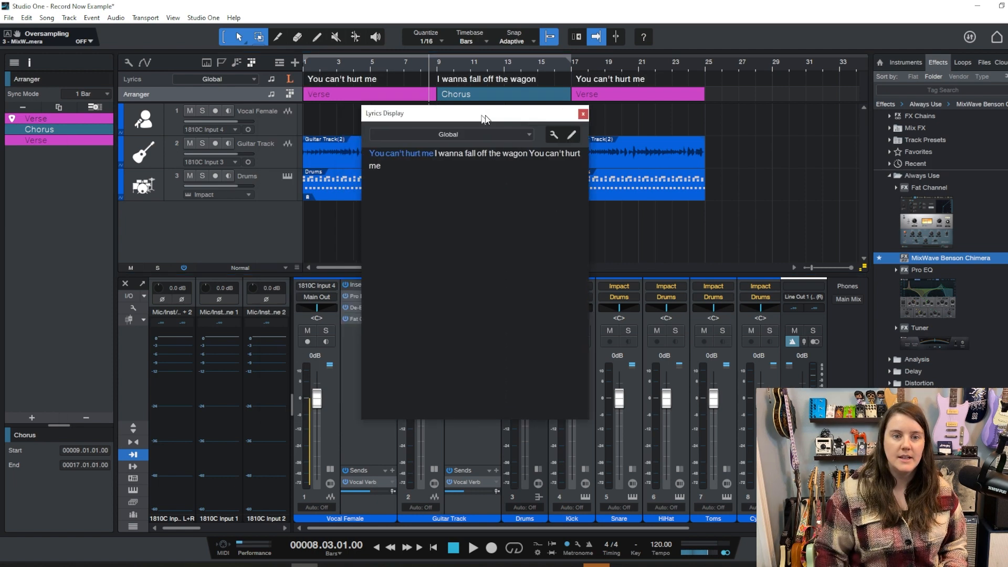
# Step: Break the lyrics into three separate lines, one per section, in the Lyrics Display and close it
pyautogui.moveTo(480, 113); pyautogui.dragTo(321, 88)
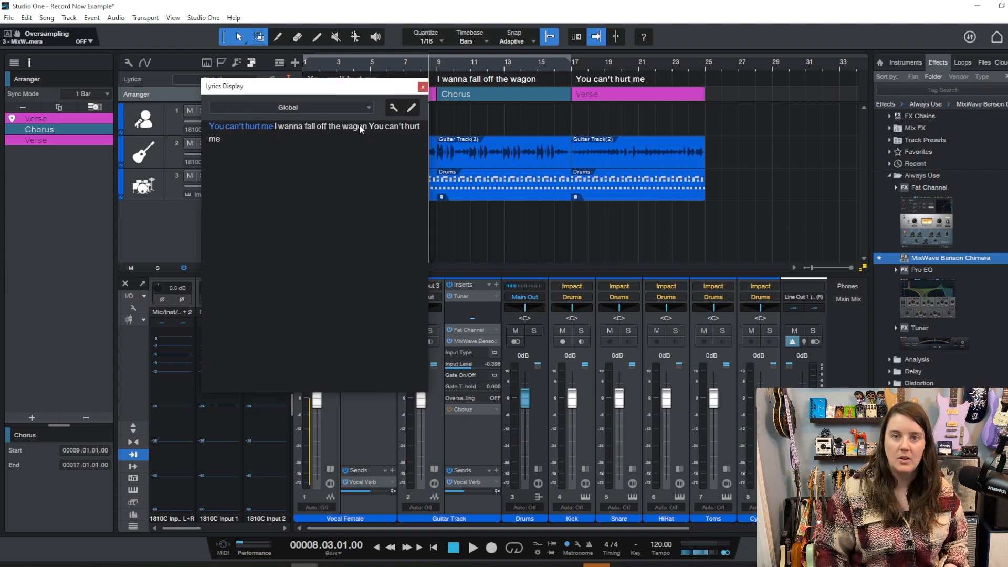
pyautogui.click(410, 109)
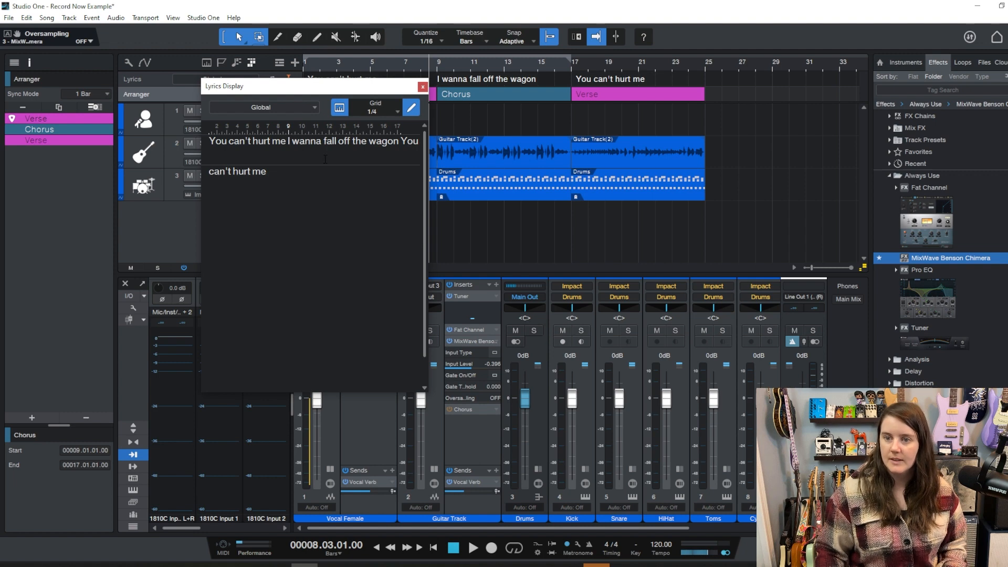
pyautogui.press('Return')
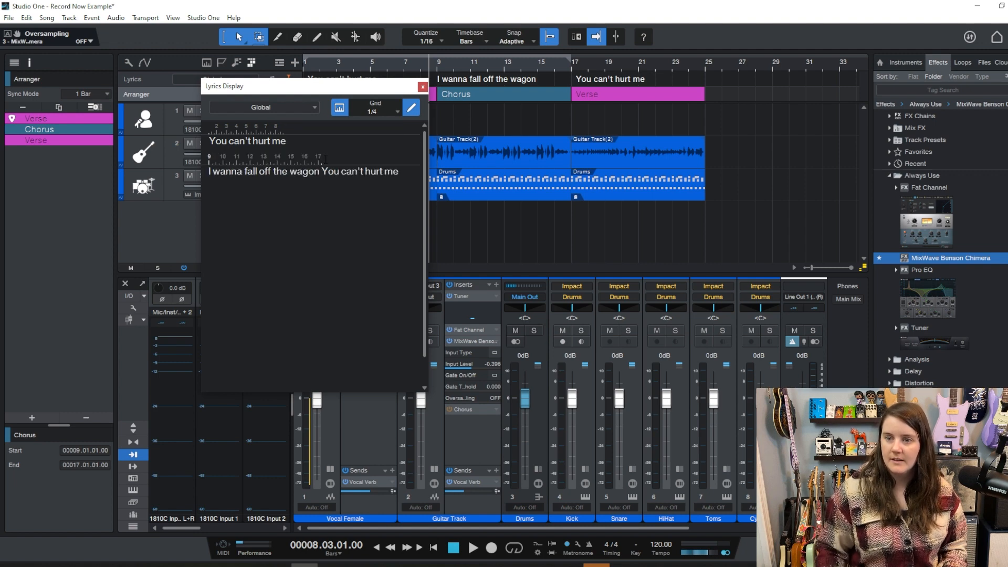
pyautogui.click(322, 172)
pyautogui.press('Return')
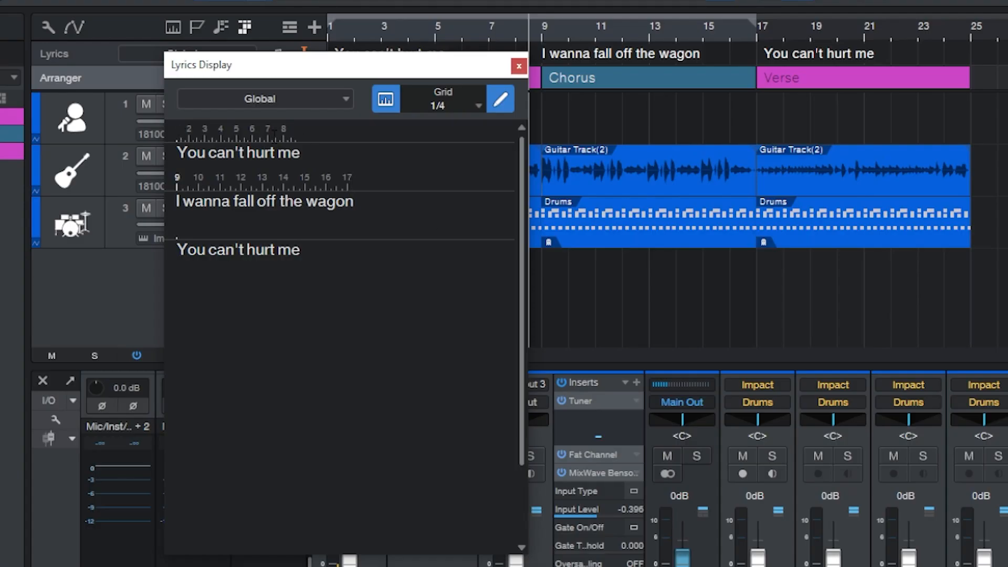
pyautogui.click(300, 153)
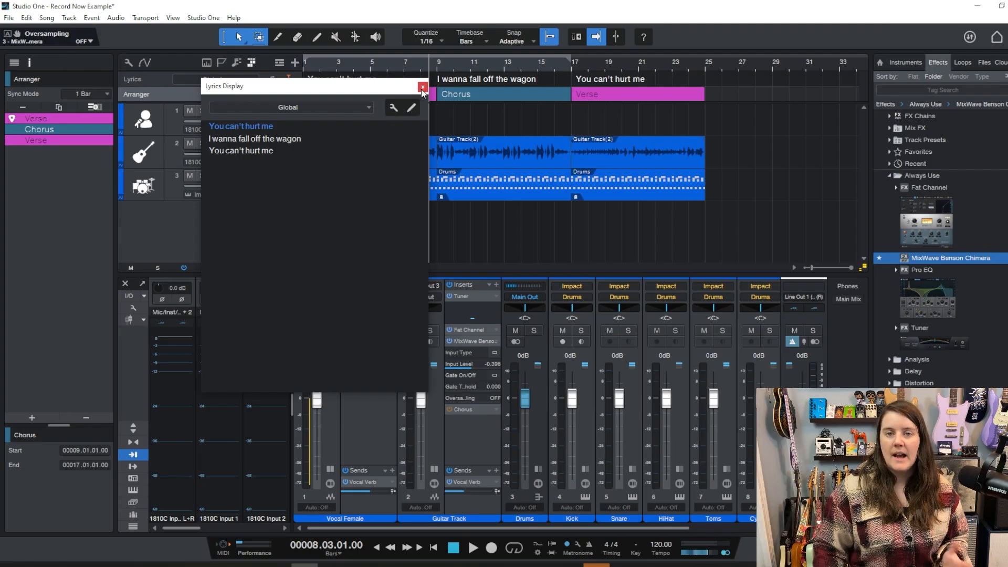
pyautogui.click(518, 66)
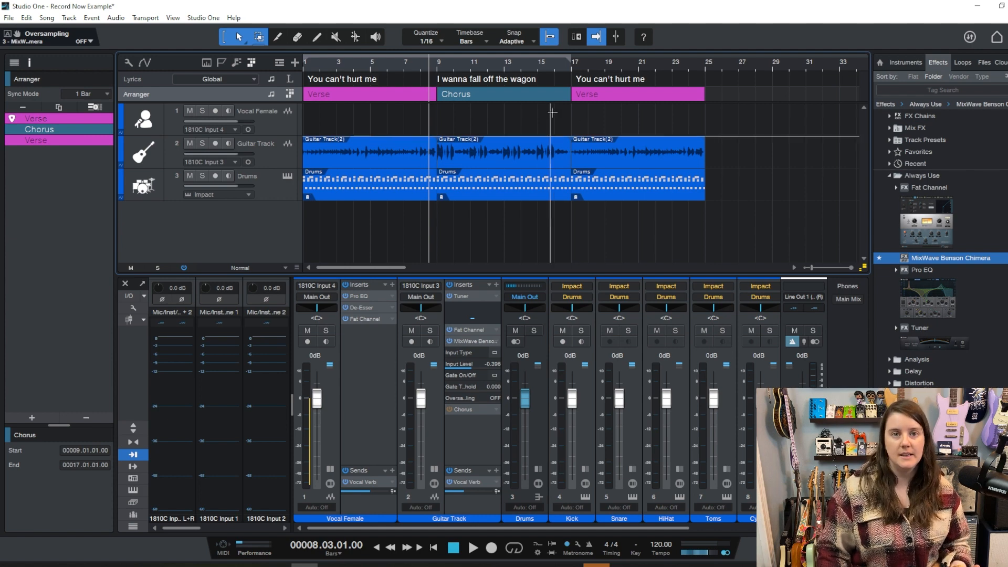
pyautogui.click(337, 95)
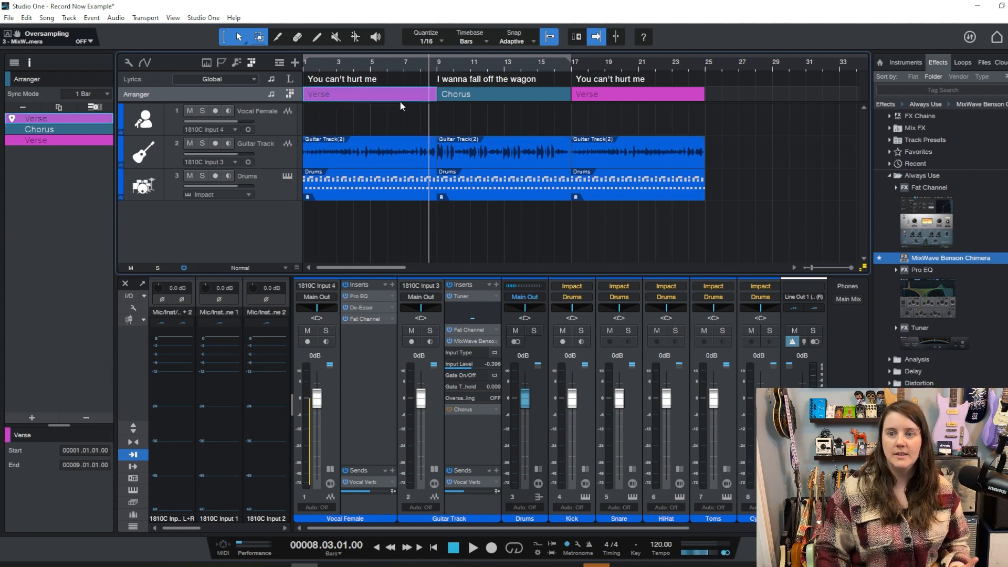
pyautogui.click(487, 92)
pyautogui.click(606, 95)
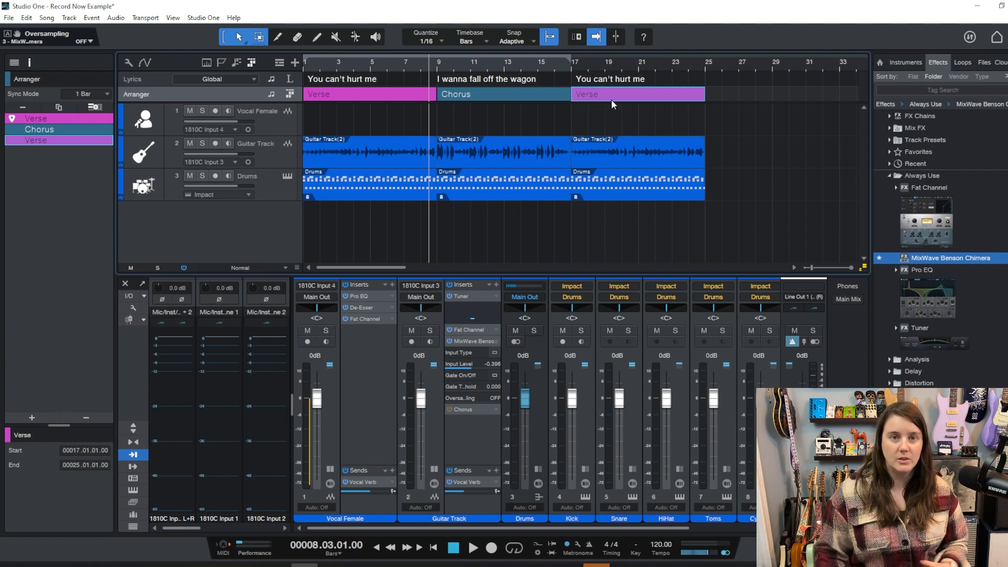
pyautogui.click(189, 231)
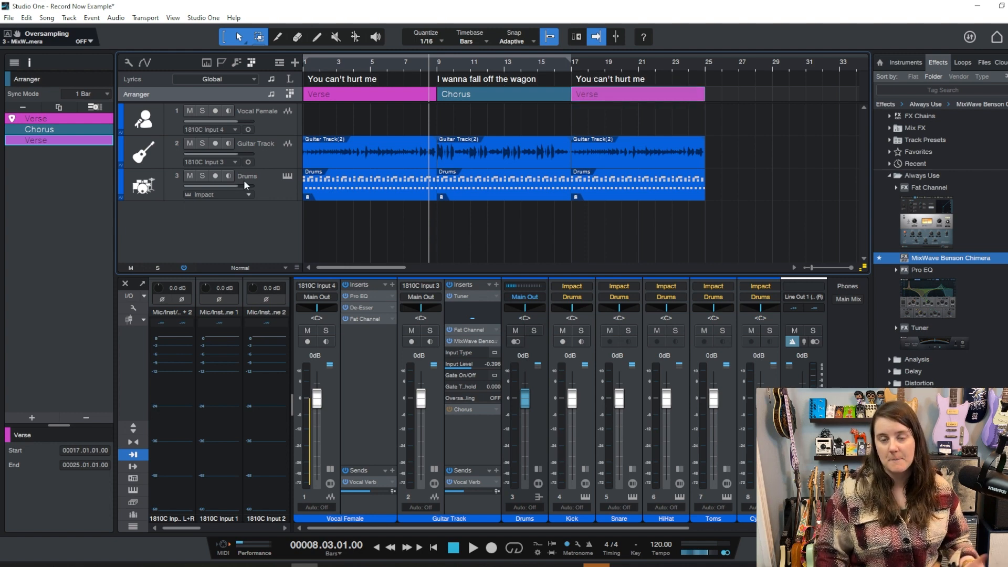
# Step: Store the Guitar Track as a track preset named "Fuzz Guitar" with the description "Benson Fuzz Dirty Amp" and no subfolder
pyautogui.click(632, 154)
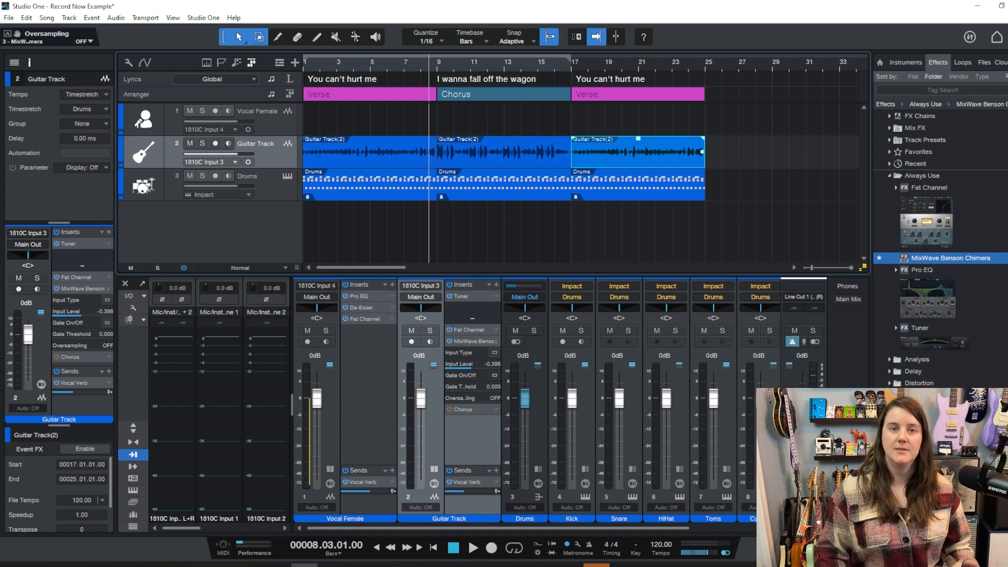
pyautogui.rightClick(272, 158)
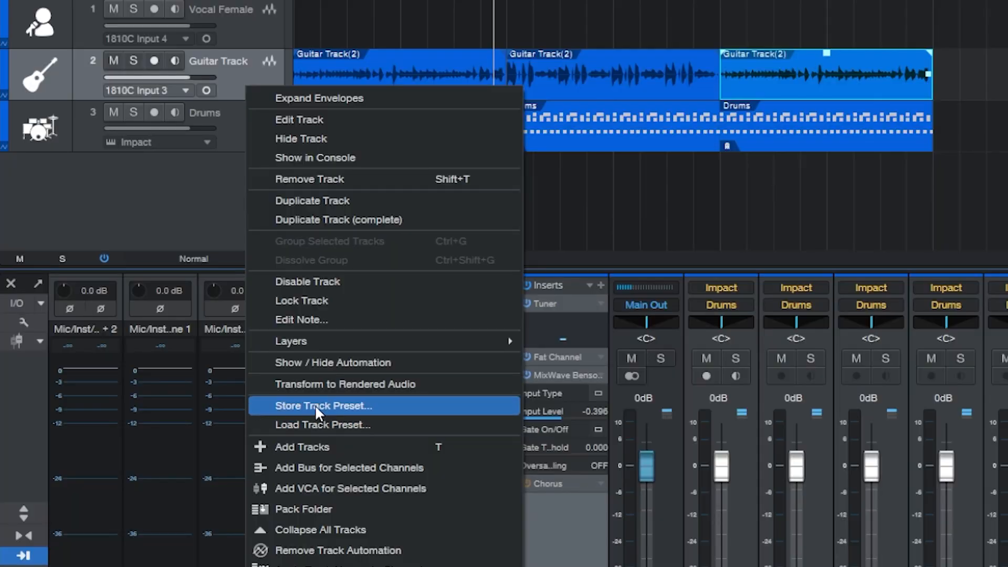
pyautogui.click(315, 405)
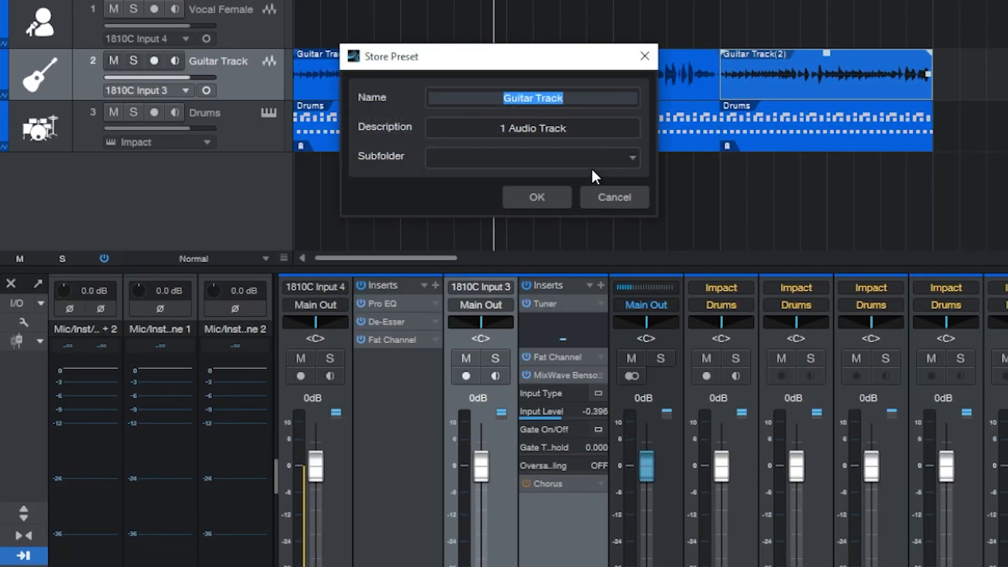
pyautogui.write('Fuzz Gu')
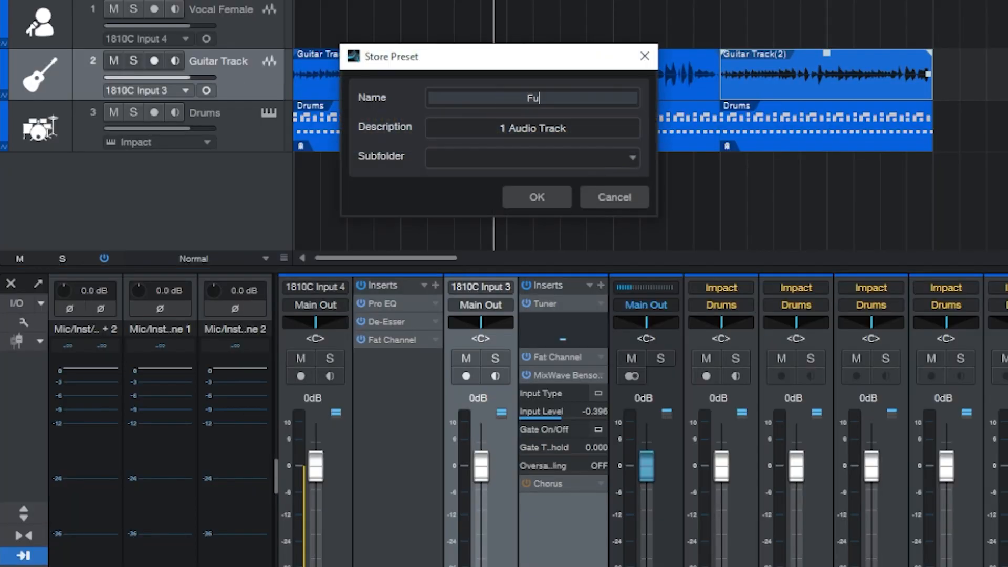
pyautogui.write('itar')
pyautogui.press('Tab')
pyautogui.write('Benson Fuzz Dirty Amp')
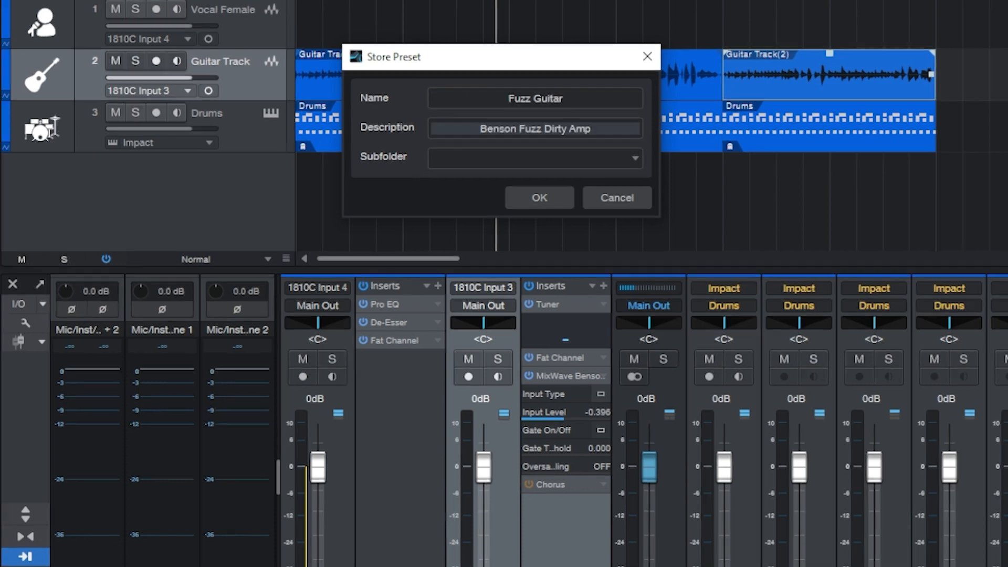
pyautogui.click(637, 157)
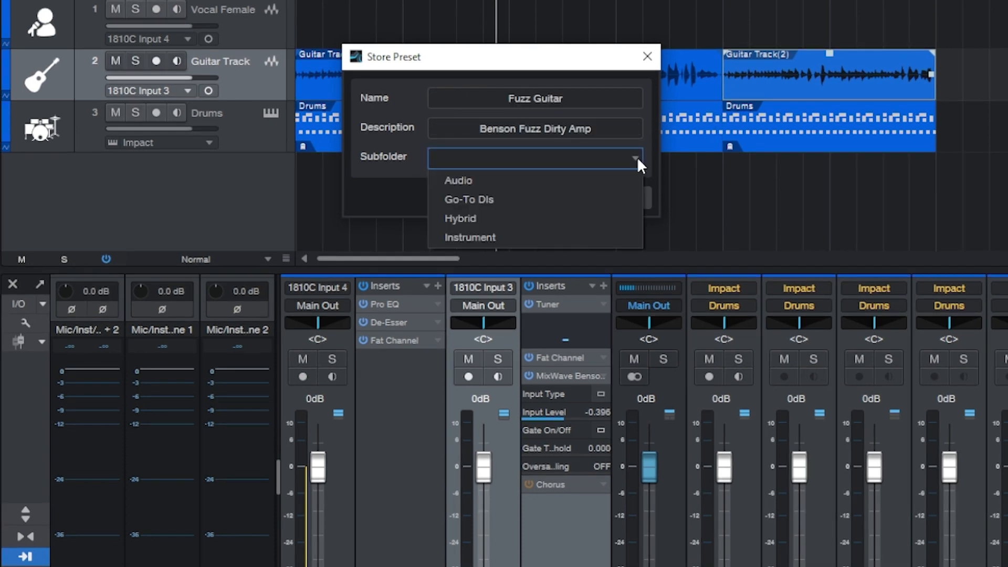
pyautogui.click(547, 197)
pyautogui.click(547, 197)
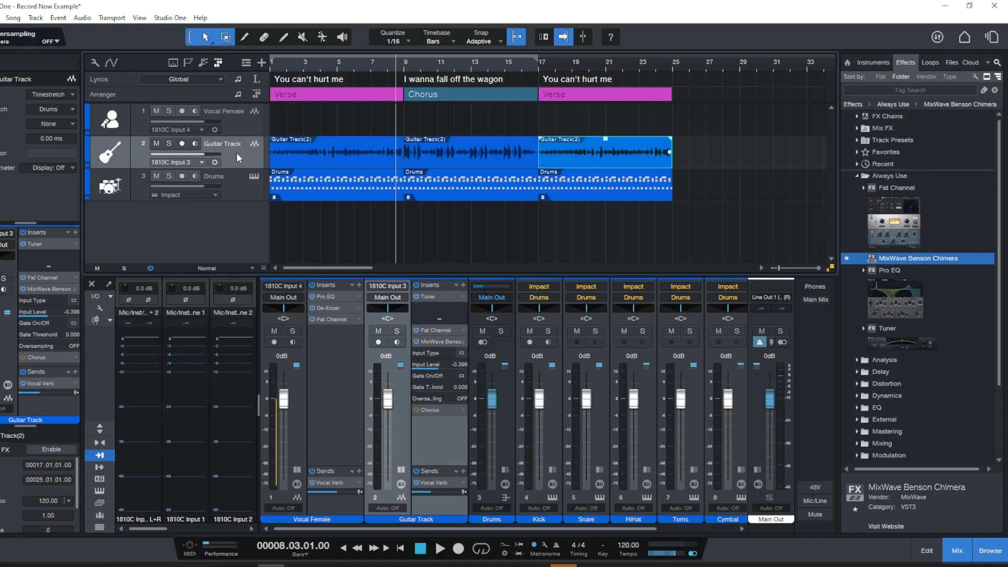
# Step: Begin adding a mono audio track named "Guitar Track 2" and browse the Guitar FX chain presets without choosing one
pyautogui.click(320, 66)
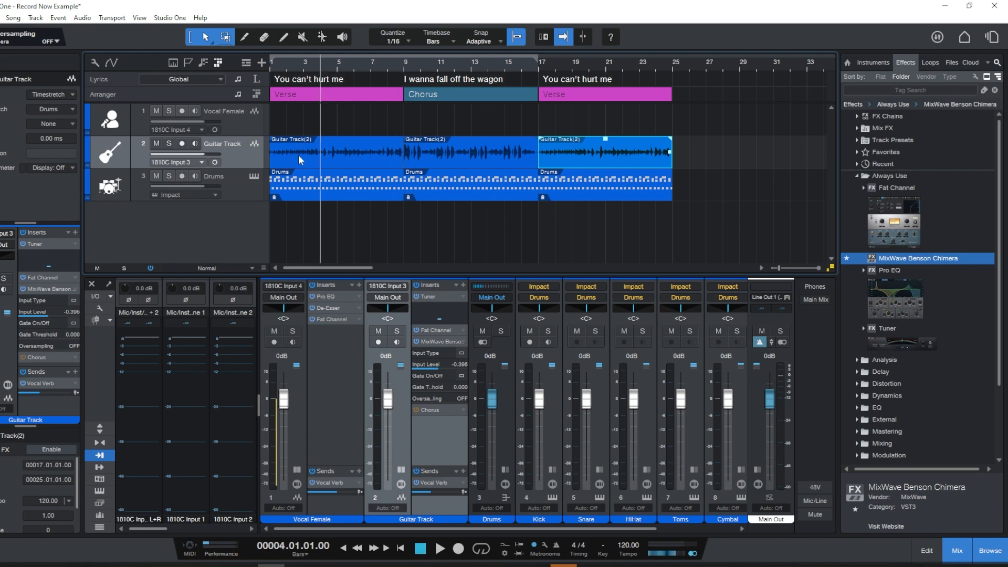
pyautogui.rightClick(240, 156)
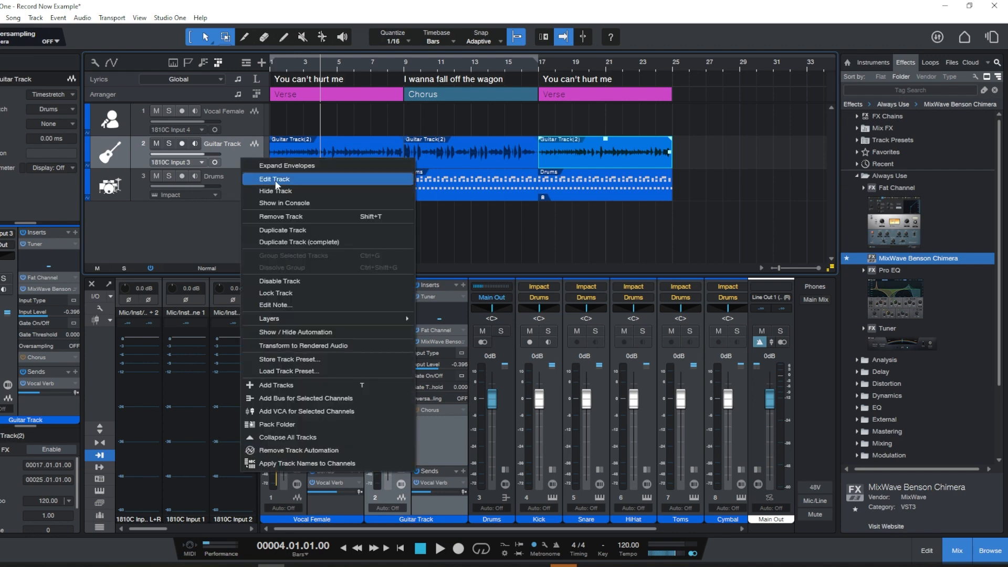
pyautogui.click(262, 63)
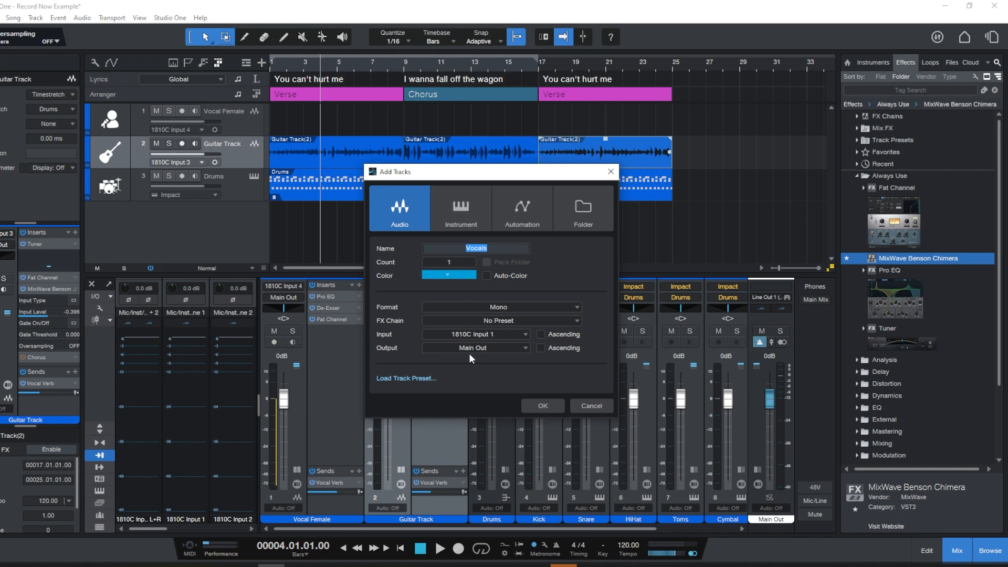
pyautogui.write('Guitar Track 2')
pyautogui.click(534, 321)
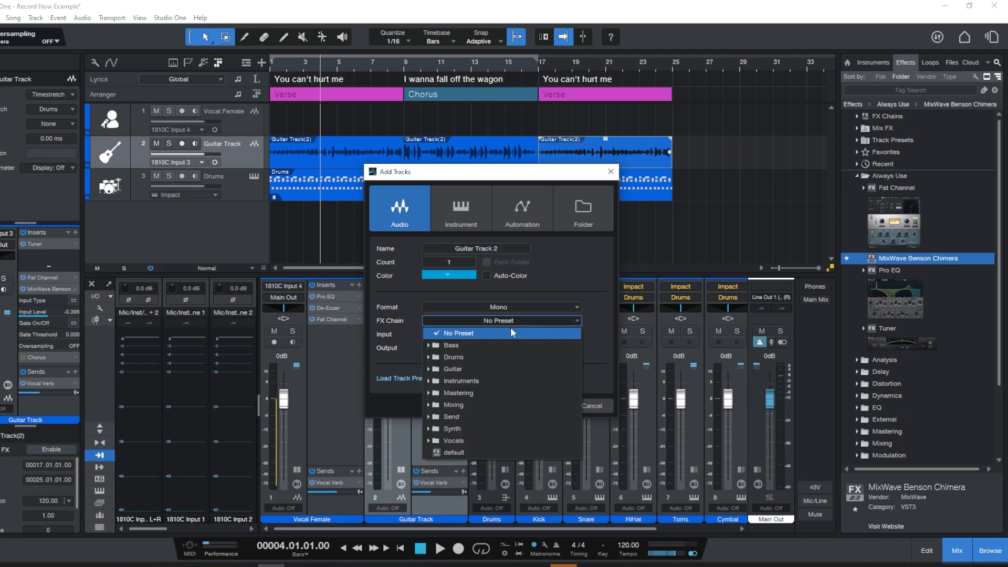
pyautogui.click(430, 370)
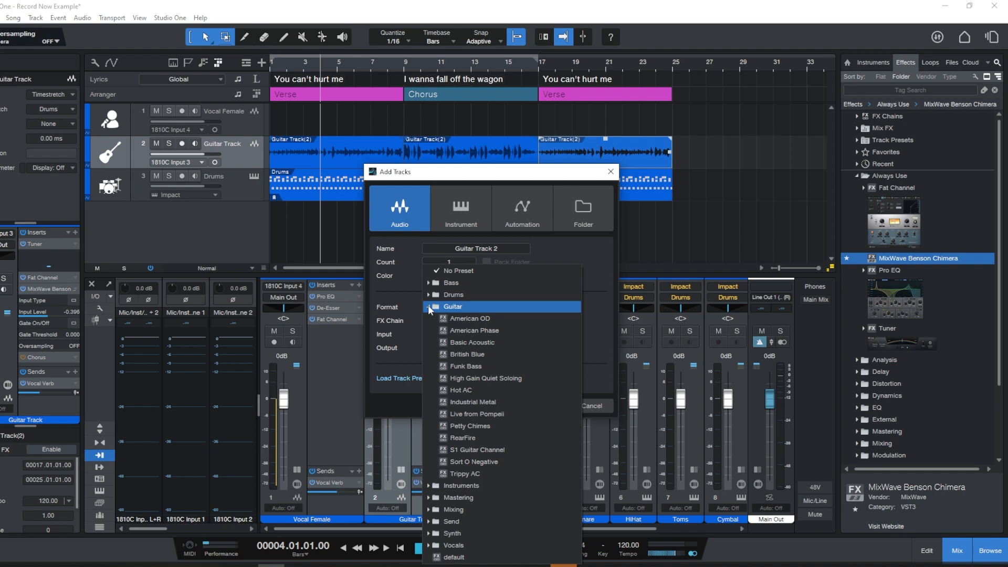
pyautogui.click(430, 310)
pyautogui.click(408, 306)
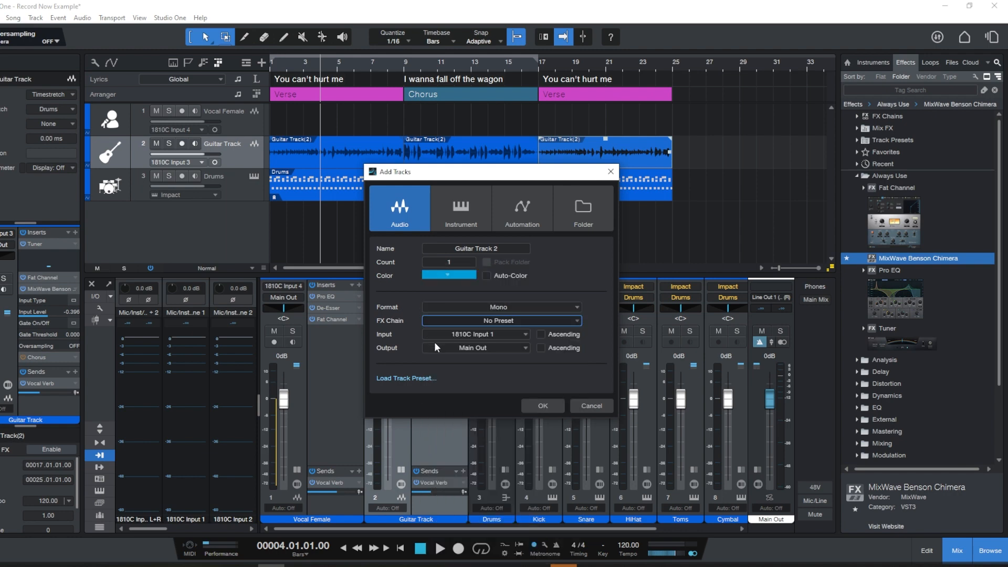
# Step: Load the "Fuzz Guitar" track preset for the new audio track
pyautogui.click(423, 380)
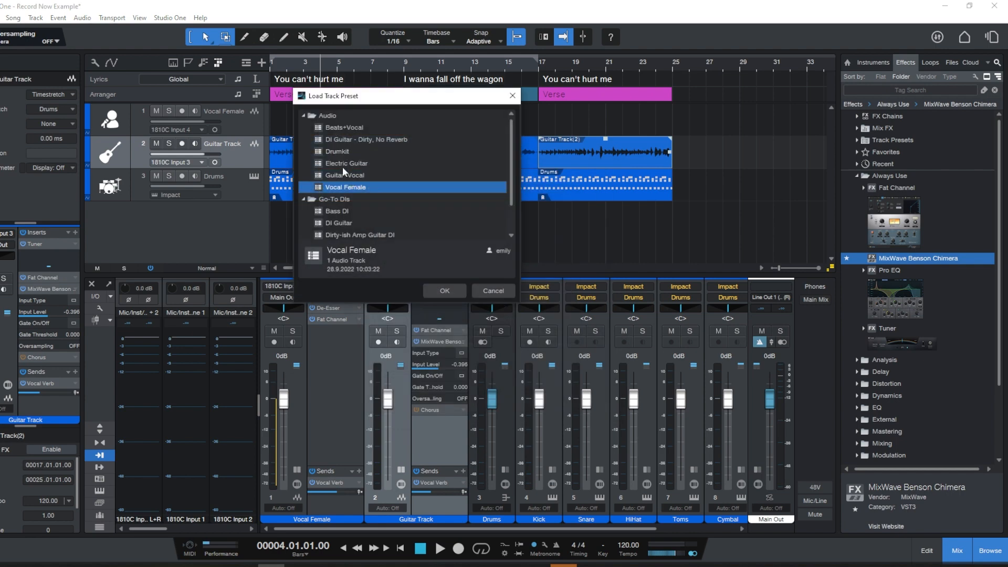
pyautogui.scroll(-1, 388, 200)
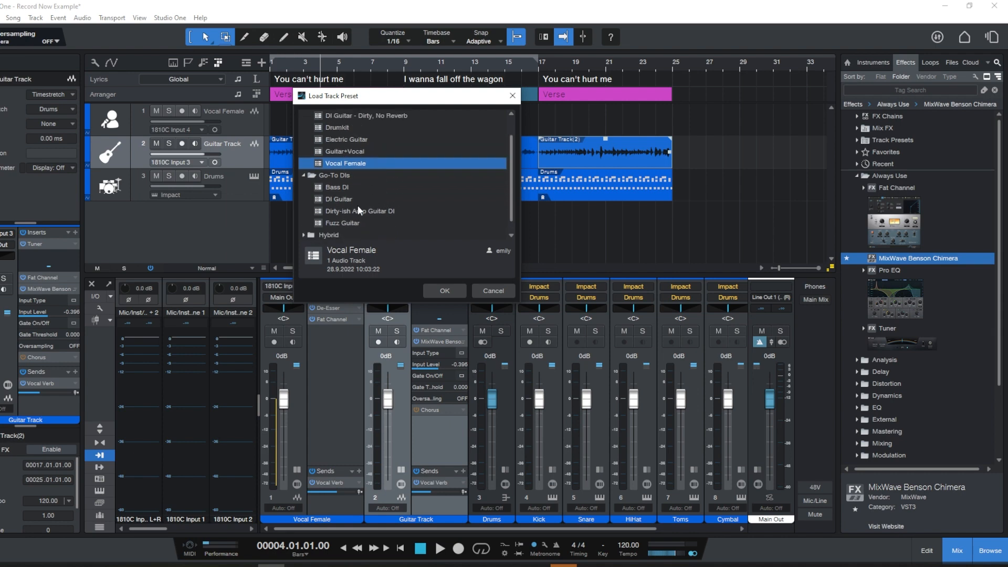
pyautogui.doubleClick(350, 187)
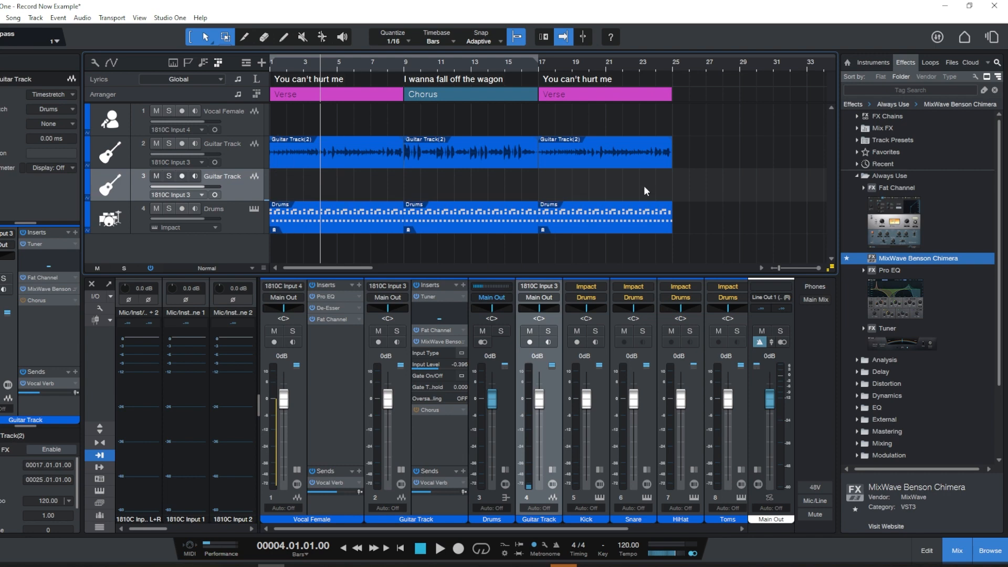
# Step: Copy all three events of the original Guitar Track onto the new guitar track, starting at the beginning of the song
pyautogui.moveTo(315, 128); pyautogui.dragTo(634, 162)
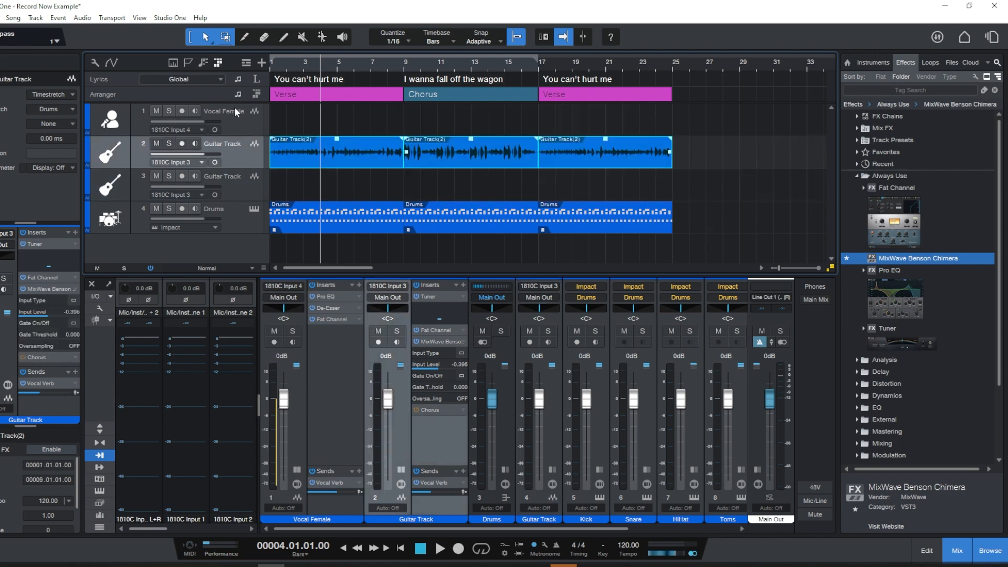
pyautogui.press(',')
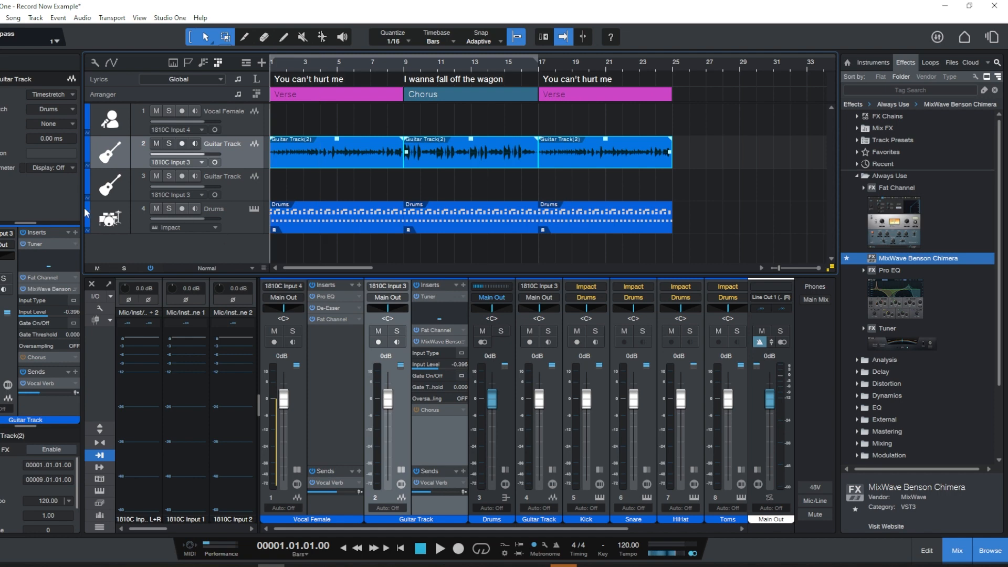
pyautogui.click(247, 187)
pyautogui.hotkey('ctrl', 'v')
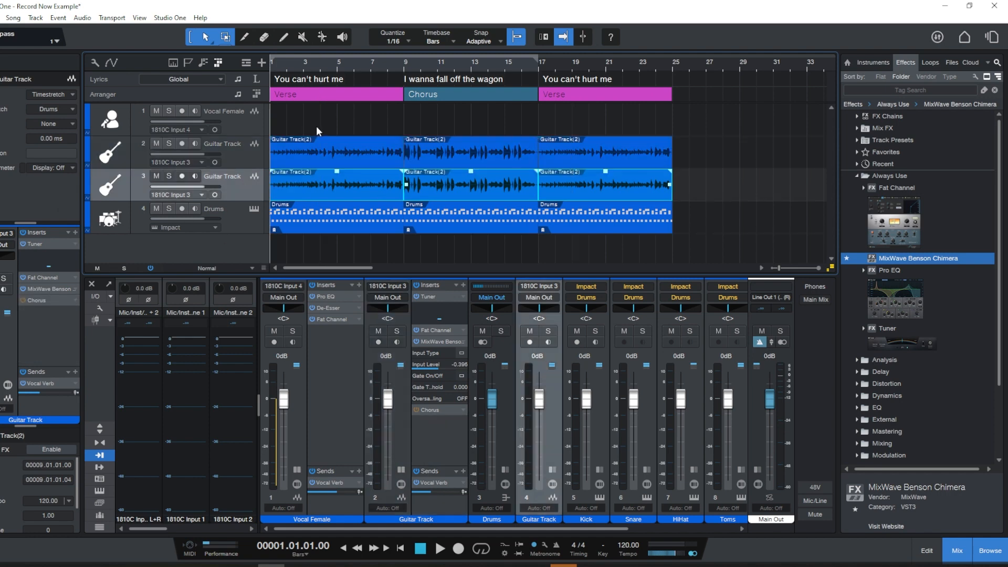
# Step: Solo the new guitar track to play back the copied events, and stop playback with solo turned off
pyautogui.click(168, 176)
pyautogui.press('space')
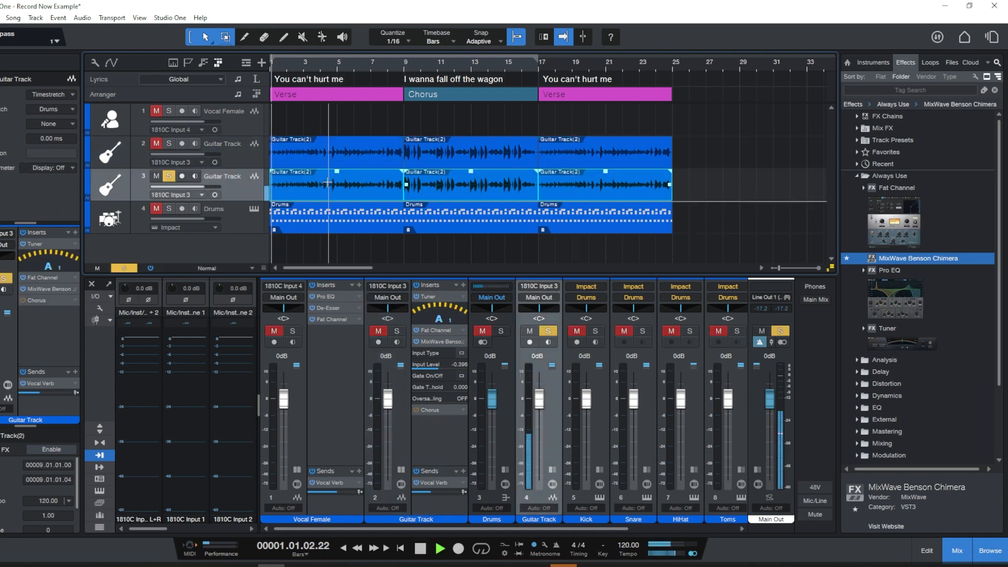
pyautogui.click(169, 177)
pyautogui.press('space')
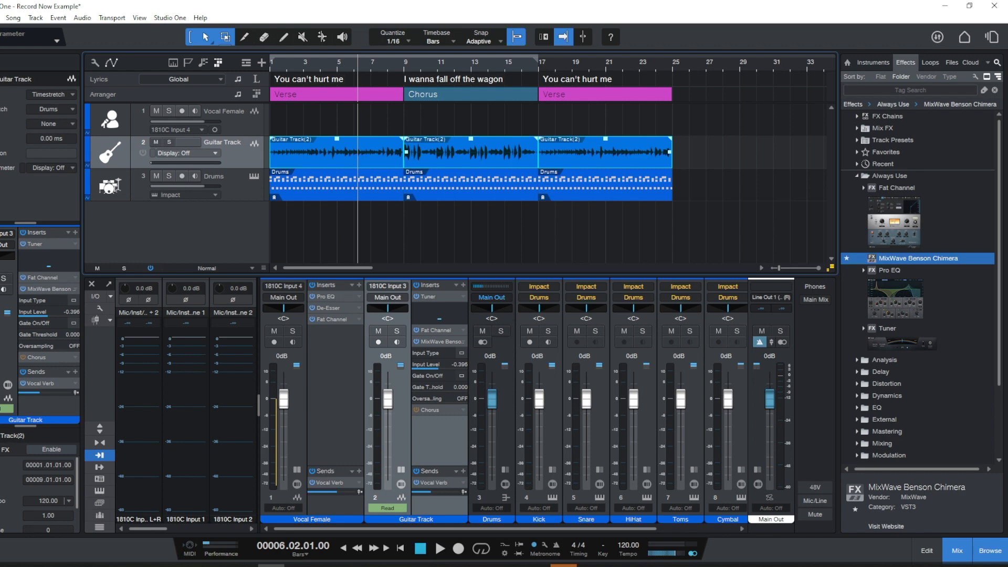
# Step: Step the track selection up and down through the Vocal Female, Guitar Track and Drums tracks, finishing on Vocal Female
pyautogui.click(119, 124)
pyautogui.click(114, 156)
pyautogui.press('Down')
pyautogui.press('Up')
pyautogui.press('Up')
pyautogui.press('Down')
pyautogui.press('Down')
pyautogui.press('Up')
pyautogui.press('Up')
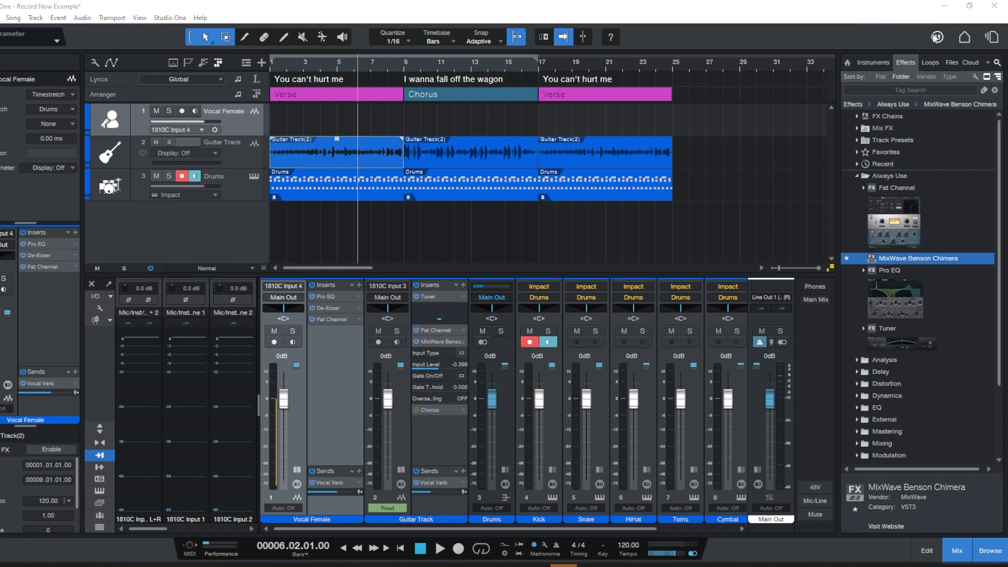
# Step: Open the recent song "Alvvays In Undertow Cover" from the Start page, and switch to "Record Now Example" and back
pyautogui.click(965, 37)
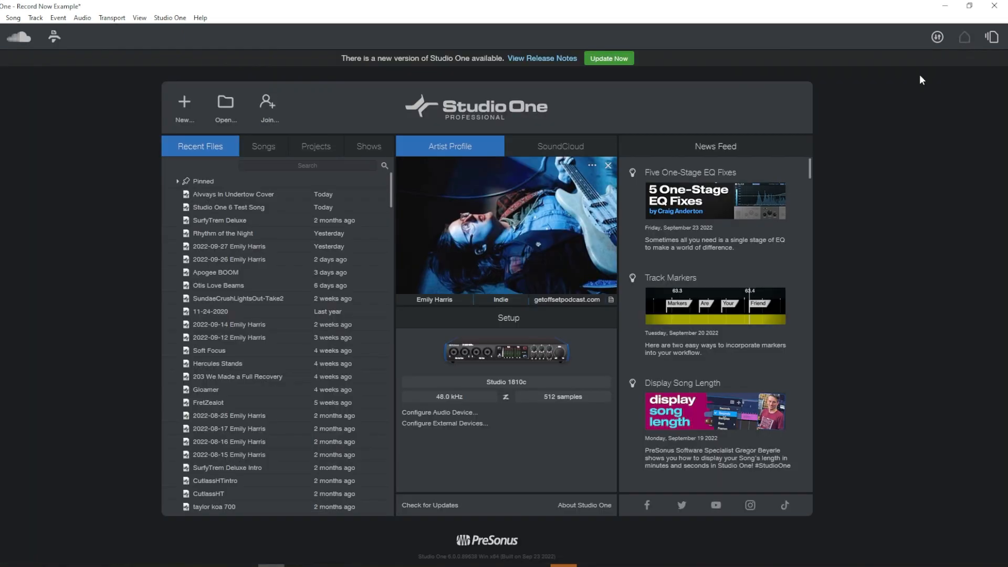
pyautogui.click(994, 39)
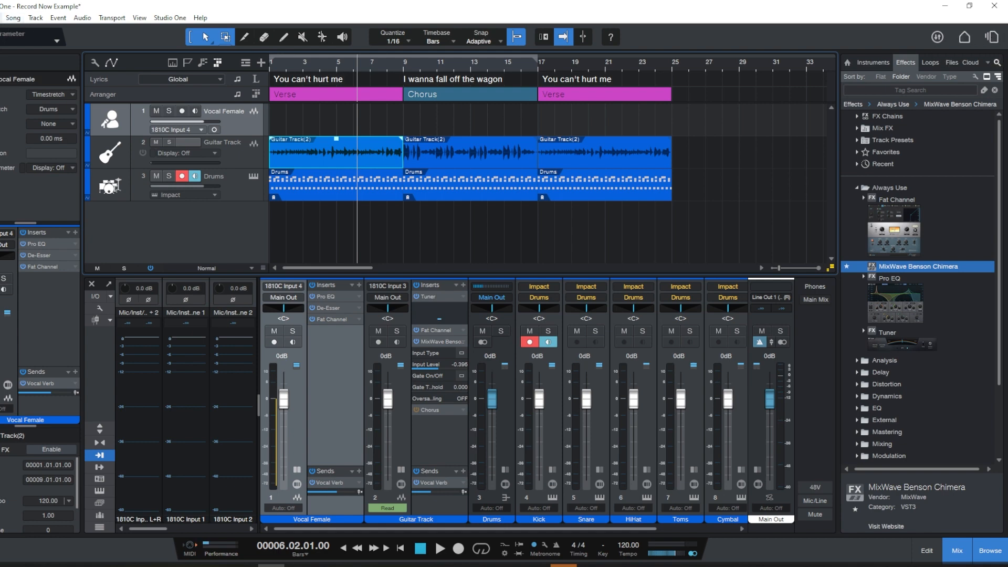
pyautogui.click(964, 37)
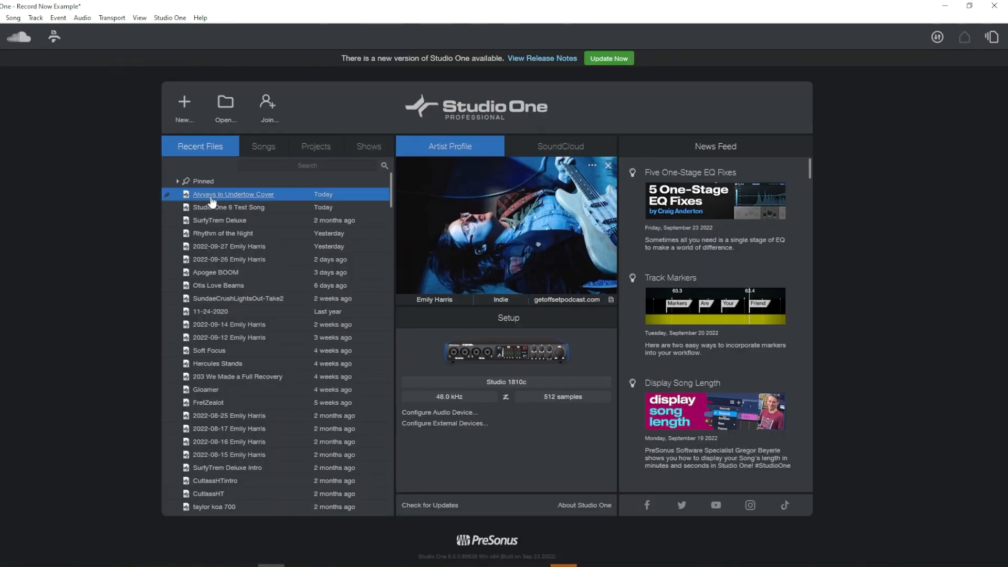
pyautogui.click(166, 198)
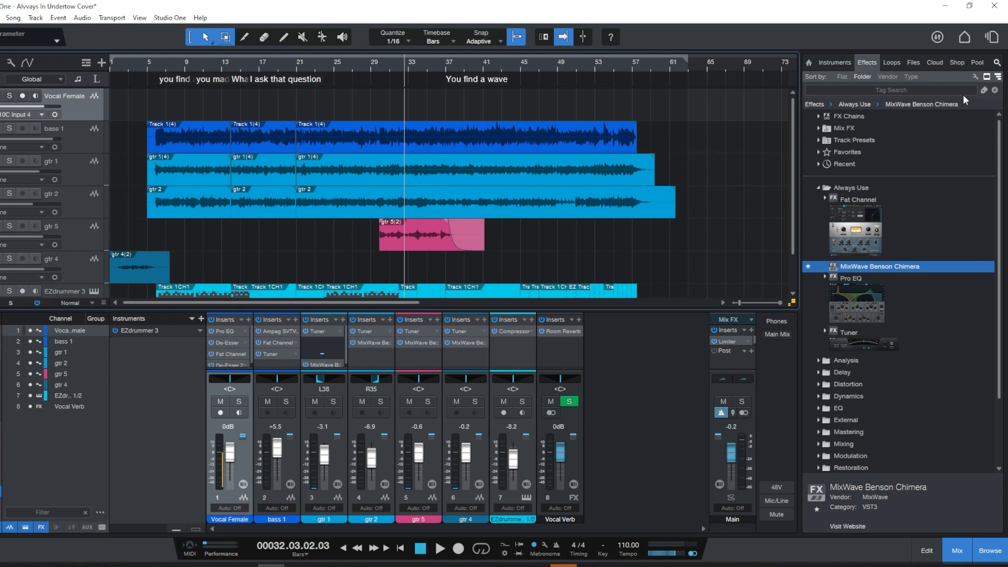
pyautogui.click(992, 40)
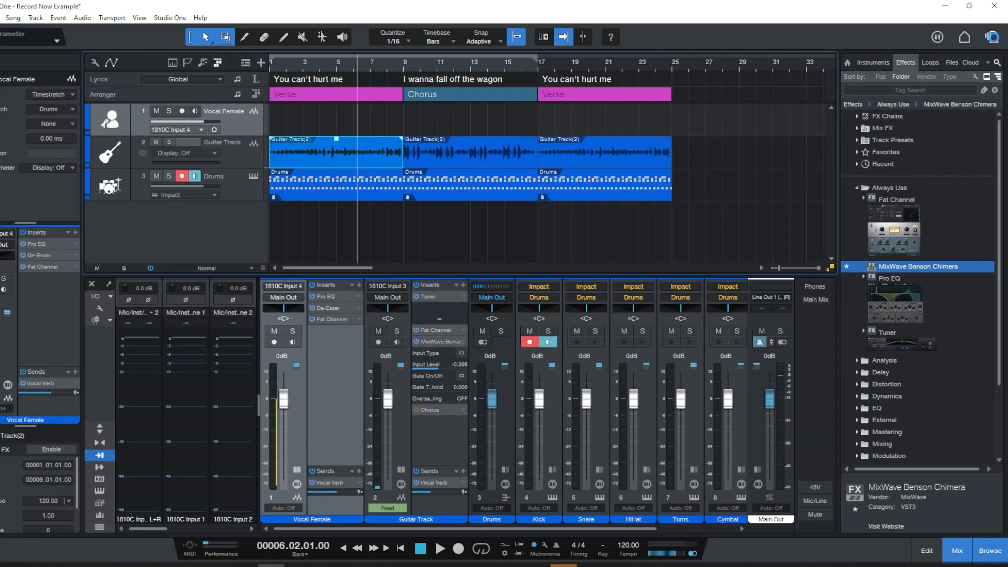
pyautogui.click(993, 40)
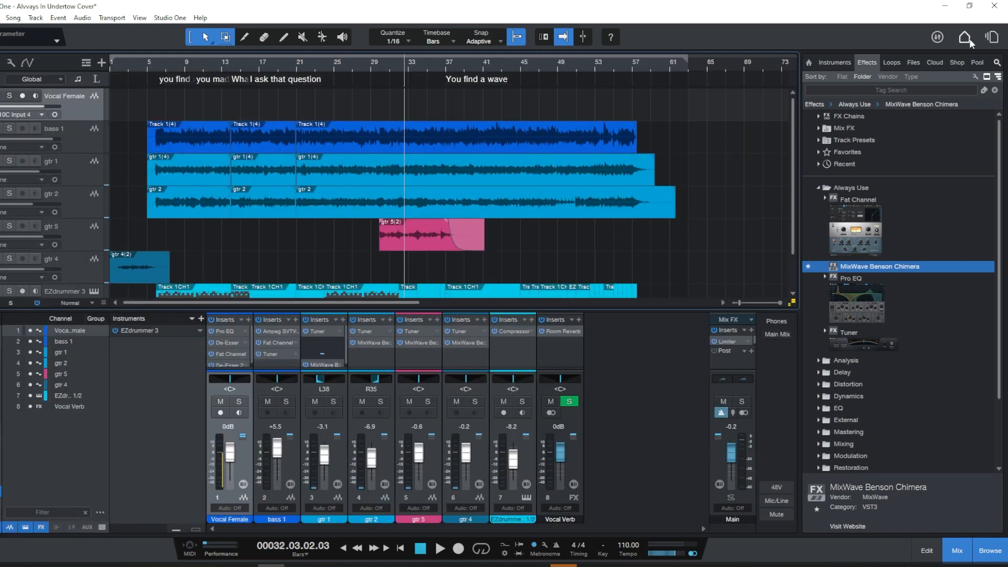
# Step: Open the recent song "Rhythm of the Night" as well, and return to "Alvvays In Undertow Cover" using the open-songs list
pyautogui.click(966, 40)
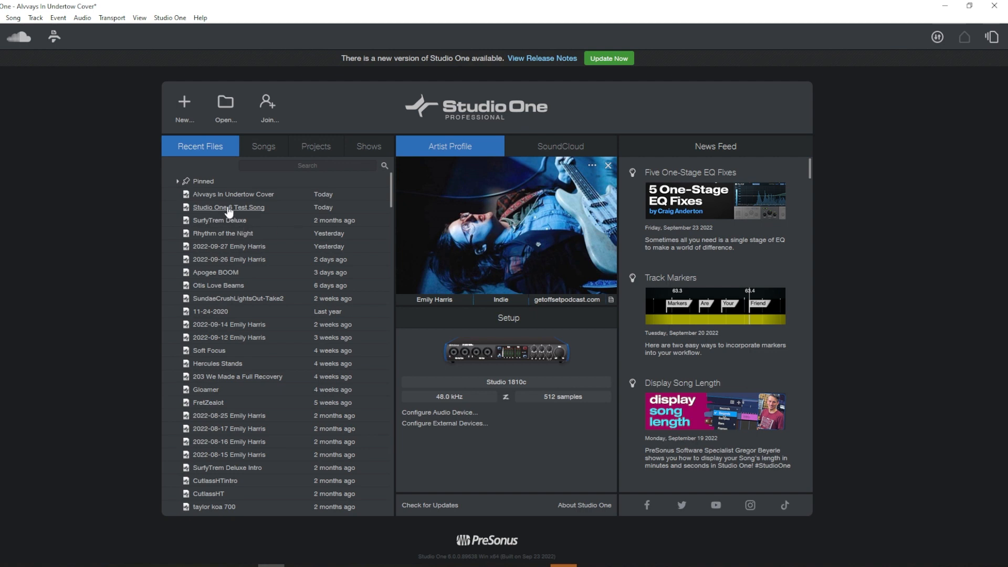
pyautogui.click(234, 237)
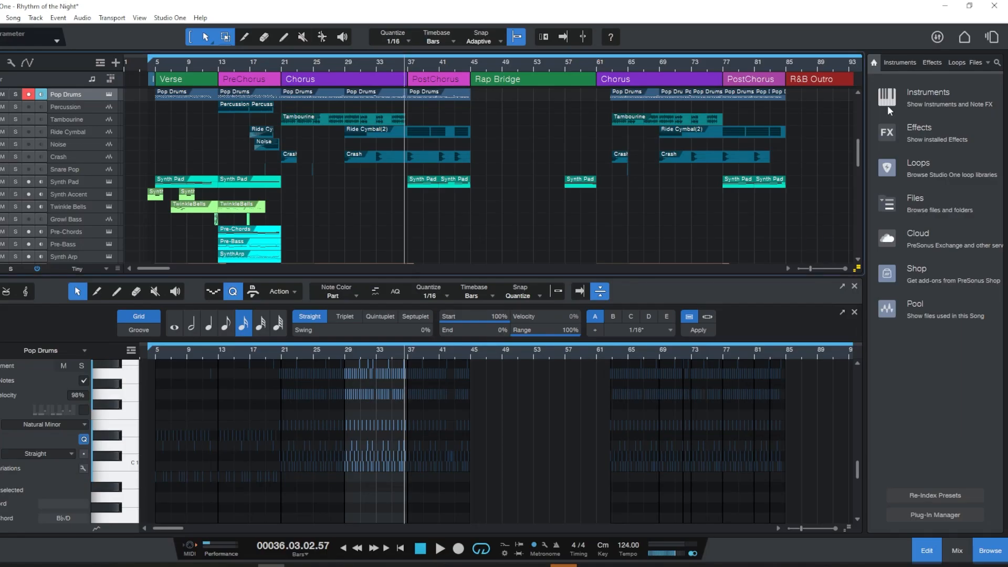
pyautogui.click(990, 36)
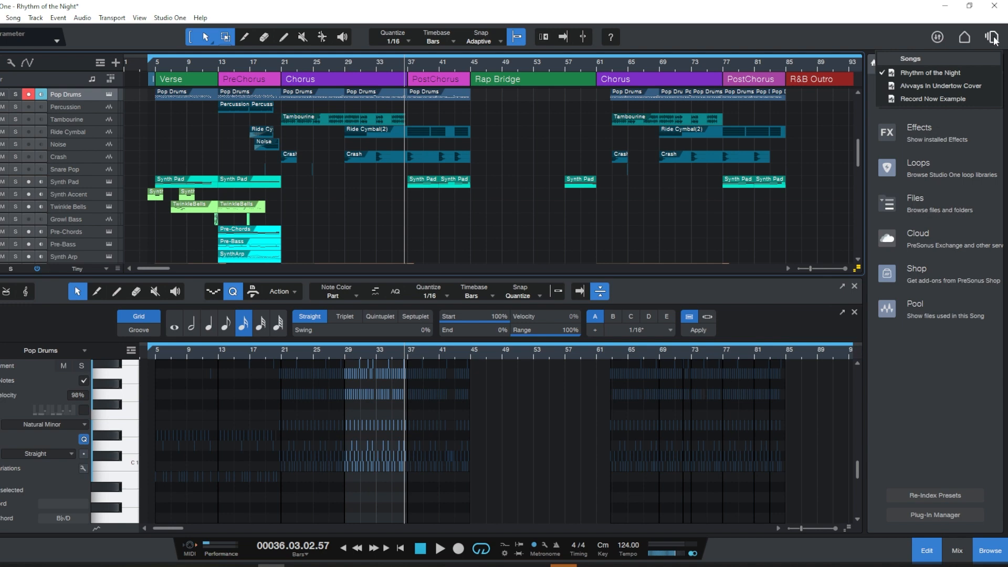
pyautogui.click(929, 86)
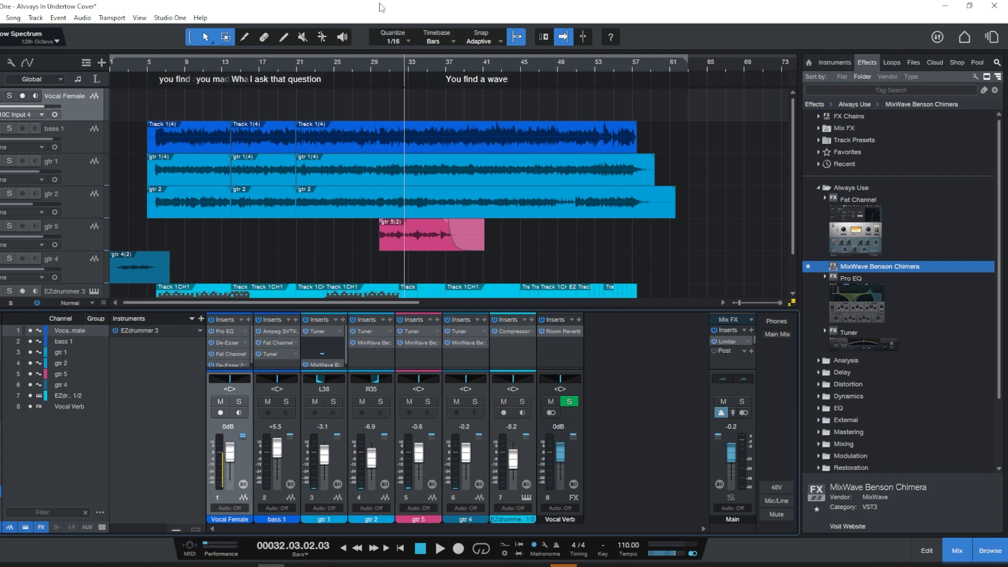
# Step: Show the Arranger track in the Alvvays song, and look at the list of open songs
pyautogui.click(86, 63)
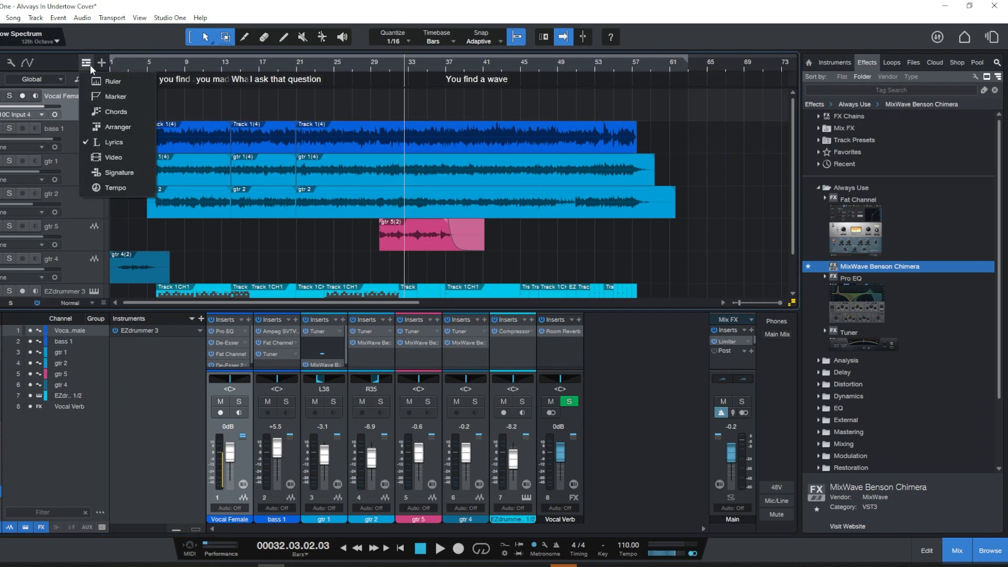
pyautogui.click(111, 127)
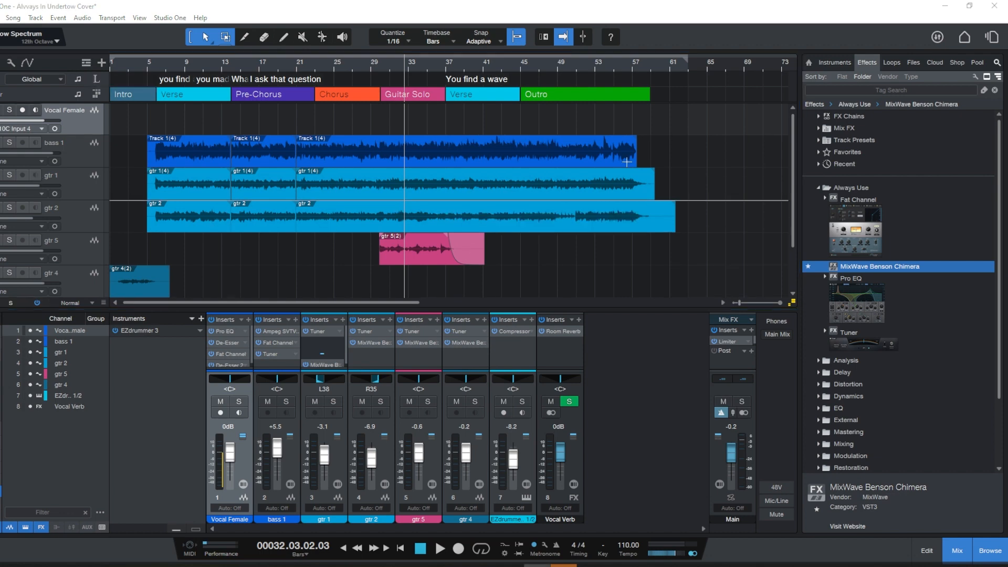
pyautogui.click(996, 35)
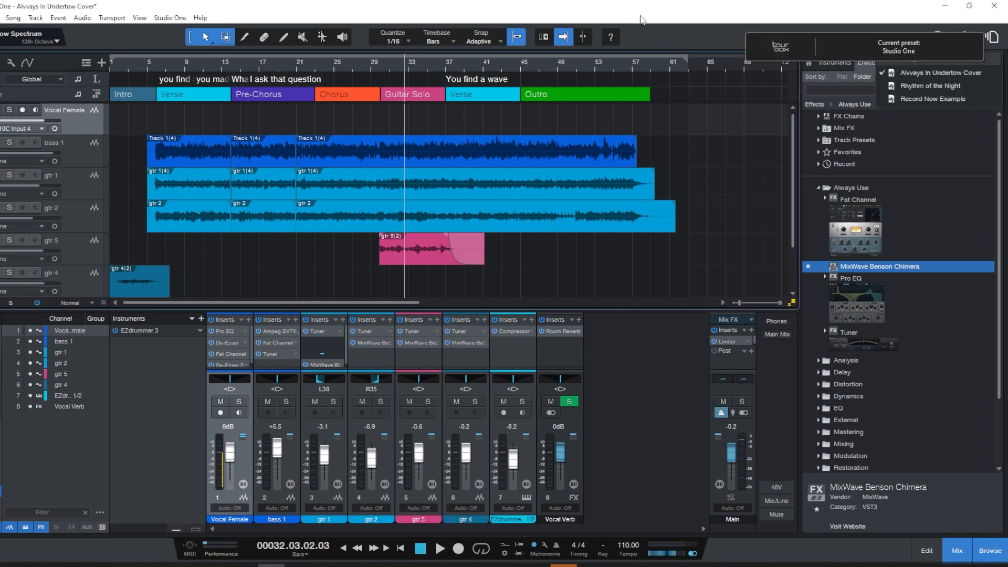
pyautogui.click(634, 20)
# Step: Show the Video track in the arrangement and remove the Vocal Female track
pyautogui.click(86, 62)
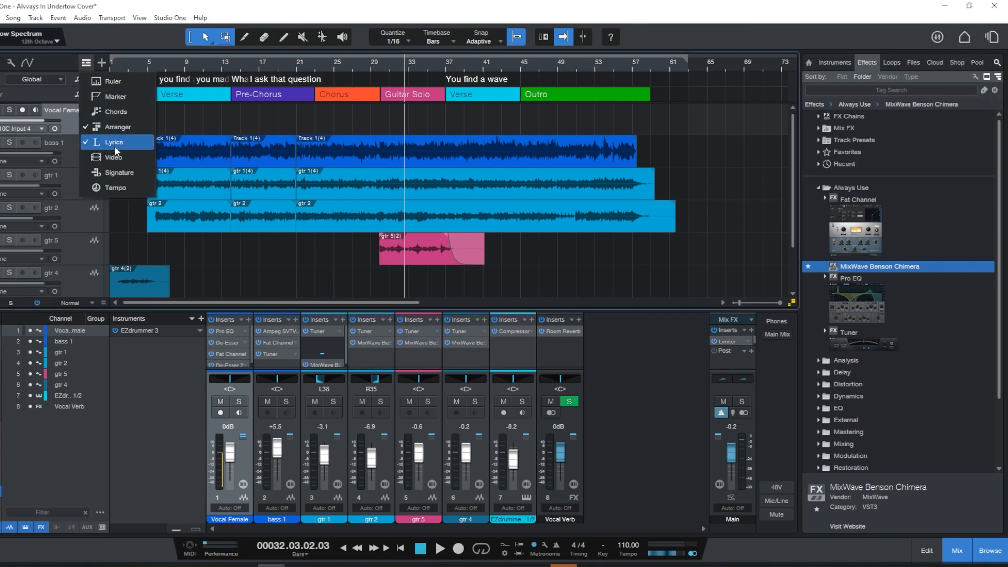
pyautogui.click(115, 163)
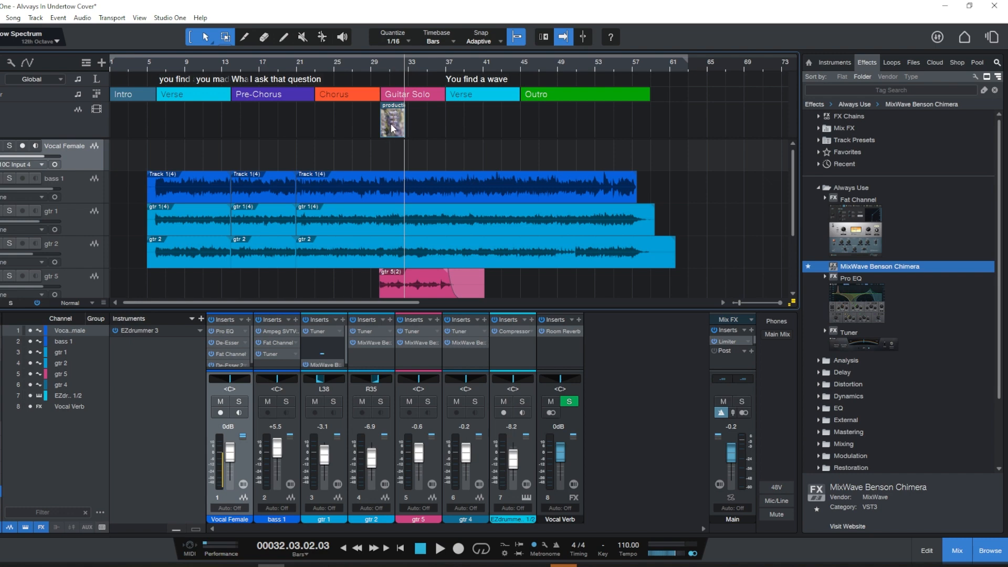
pyautogui.rightClick(88, 162)
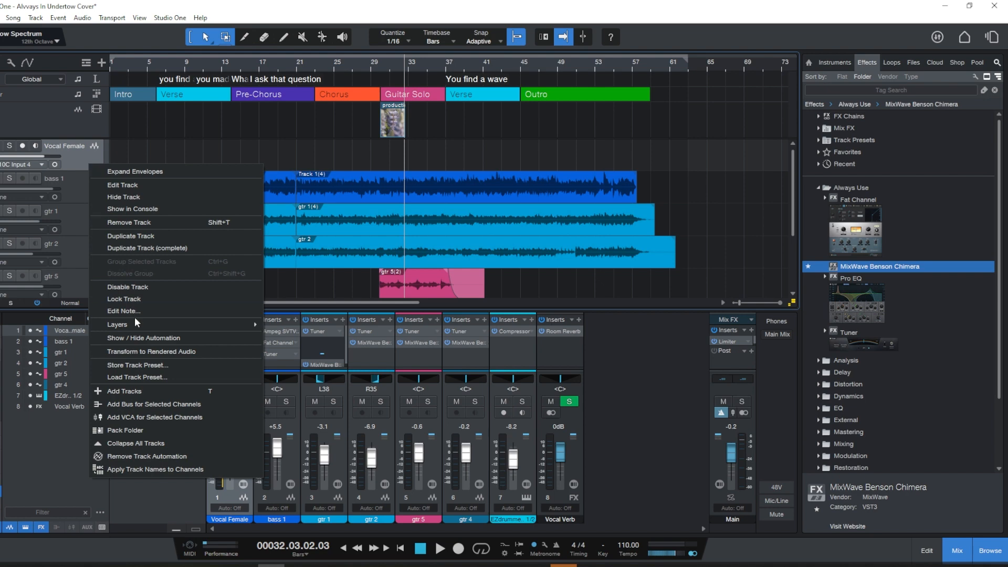
pyautogui.click(129, 223)
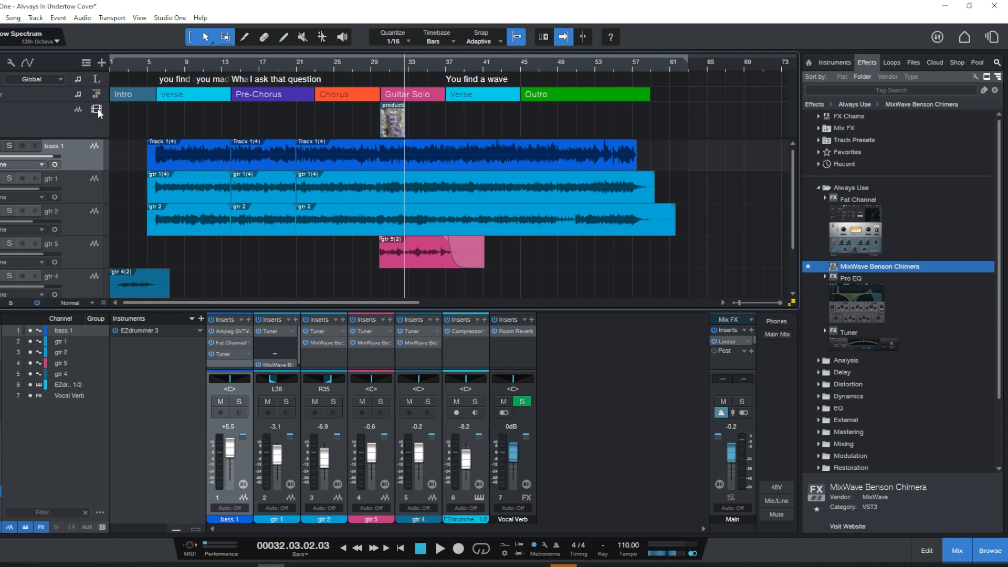
# Step: Open the video player and play the clip from its start at bar 30, stopping near its end
pyautogui.click(382, 65)
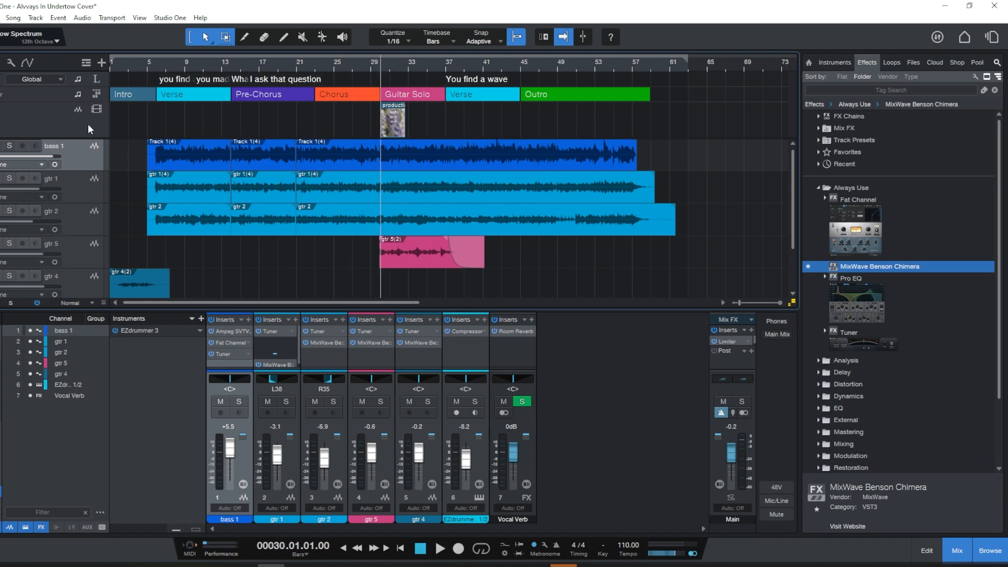
pyautogui.click(97, 110)
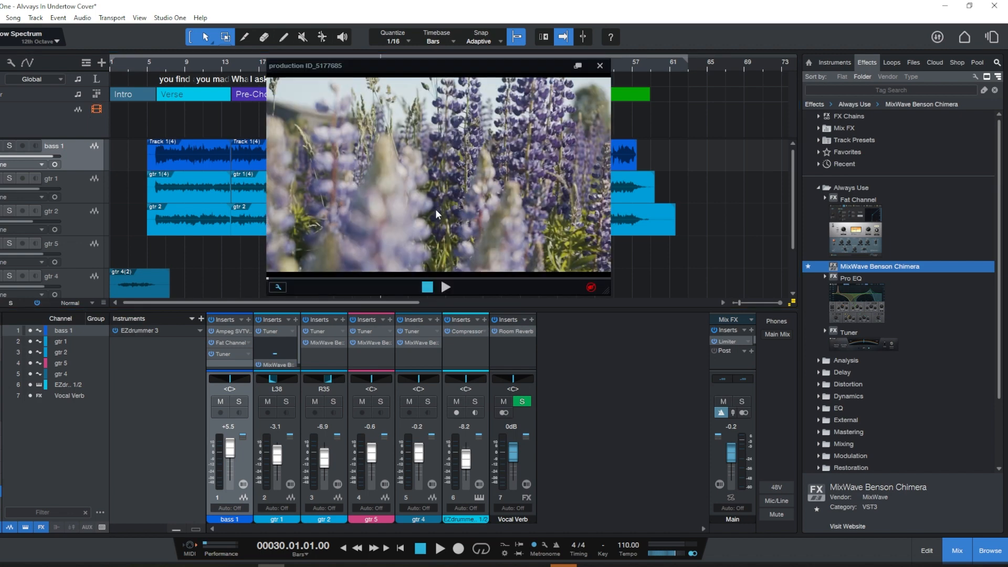
pyautogui.click(445, 286)
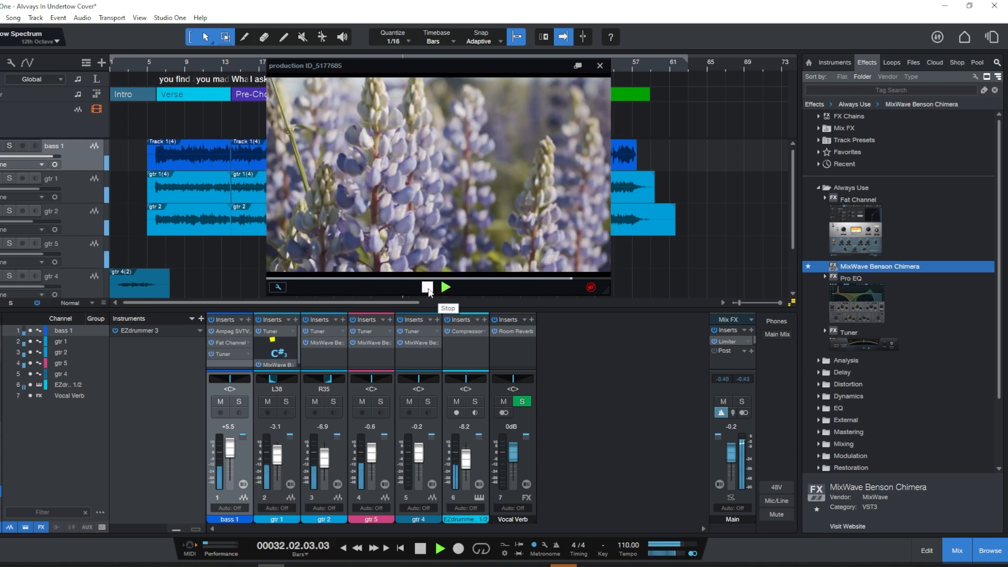
pyautogui.click(428, 287)
# Step: Resize and reposition the floating video player over the arrangement, and toggle its visibility from the Video track until it is hidden
pyautogui.moveTo(607, 290); pyautogui.dragTo(703, 333)
pyautogui.moveTo(503, 151); pyautogui.dragTo(534, 101)
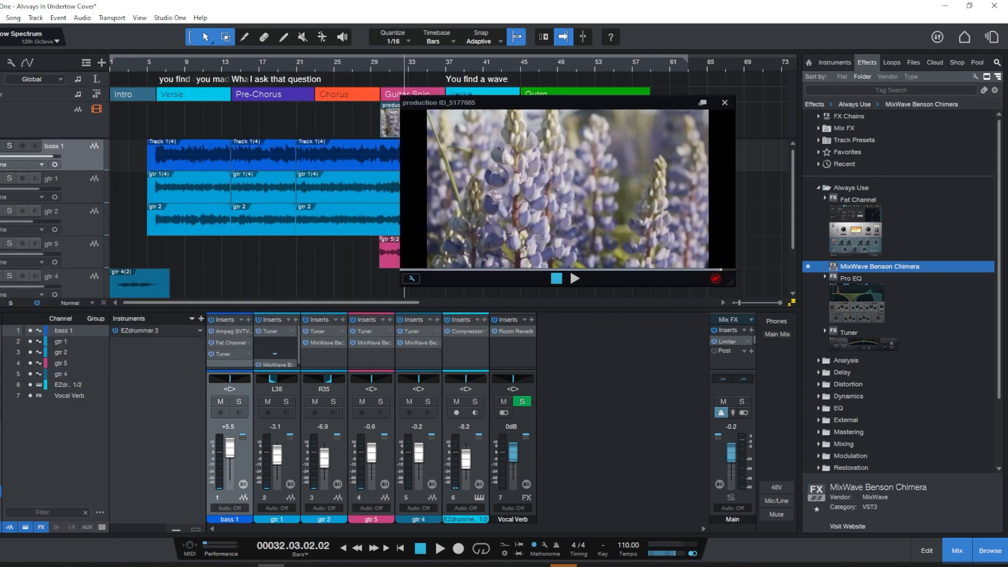
pyautogui.click(94, 107)
pyautogui.click(94, 107)
pyautogui.click(93, 107)
pyautogui.click(93, 107)
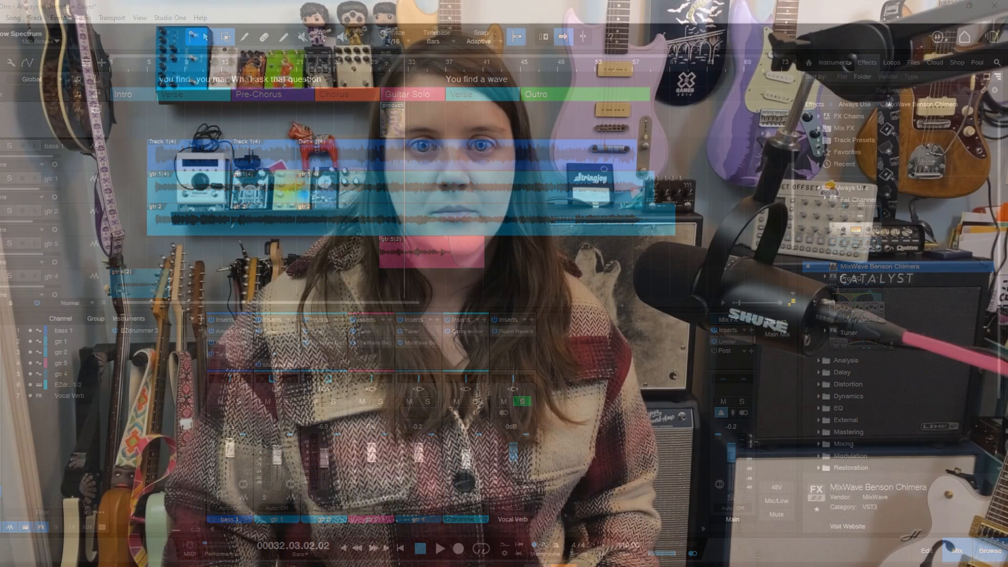